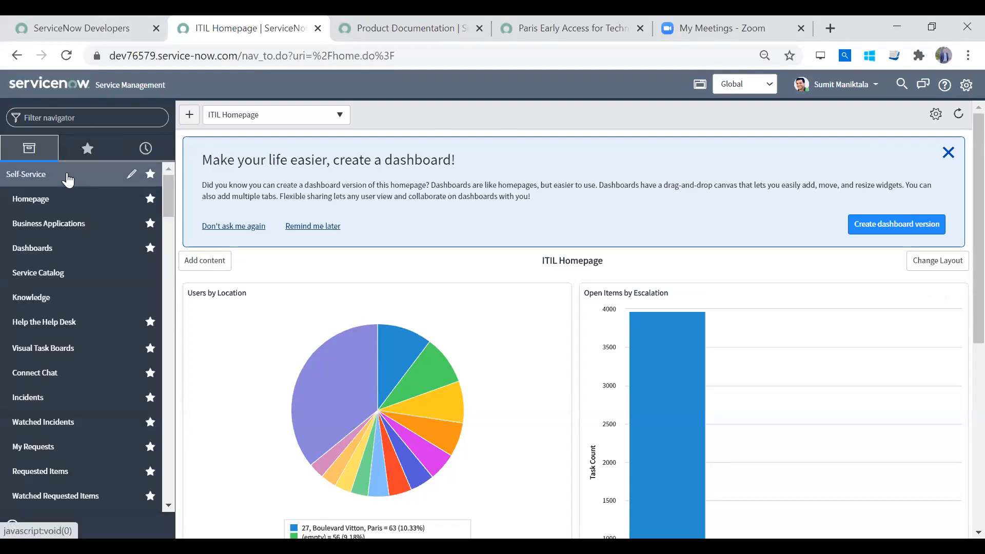
- Find the UI Policies module in the navigator and open the "Always Hide Read-only Related List Field" policy
left_click(68, 178)
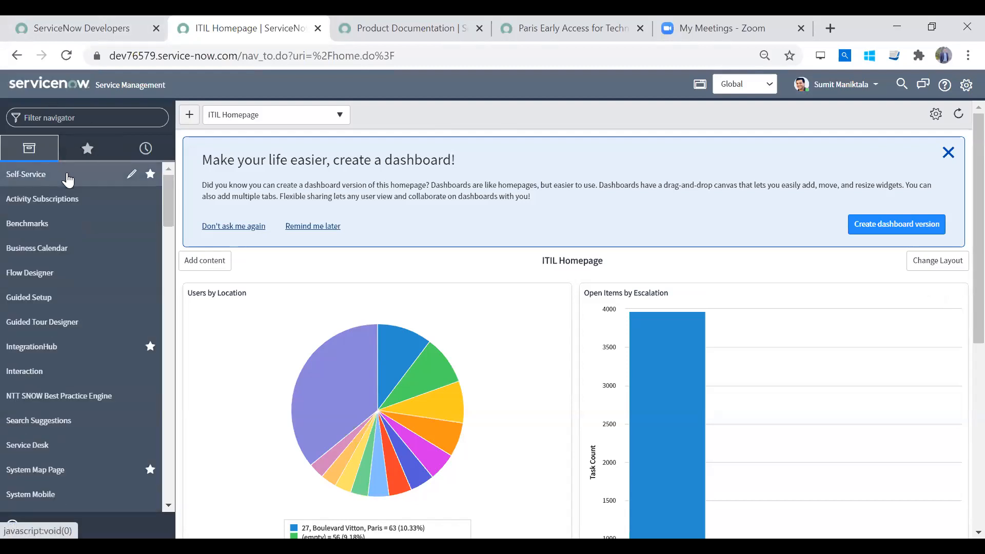
left_click(69, 121)
type("ul P")
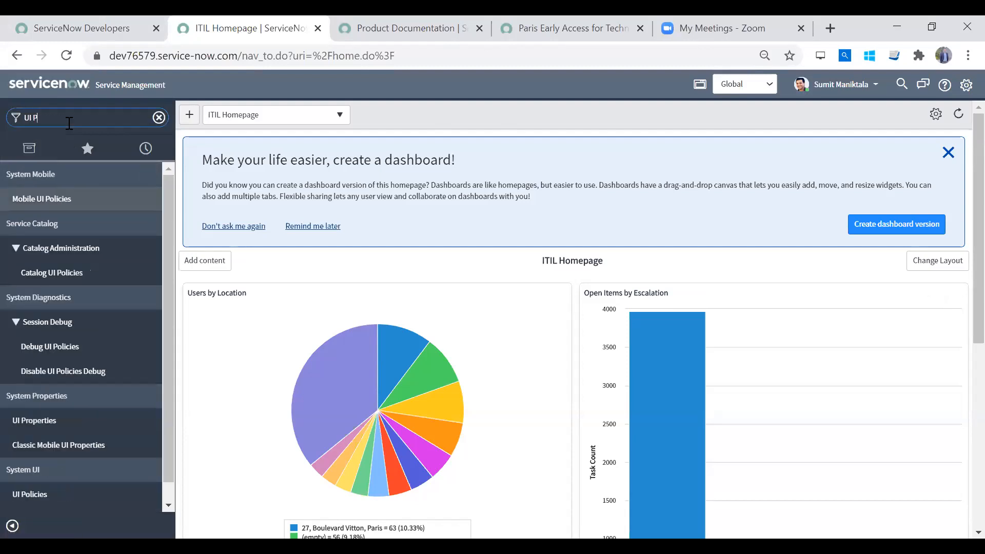
type("olic")
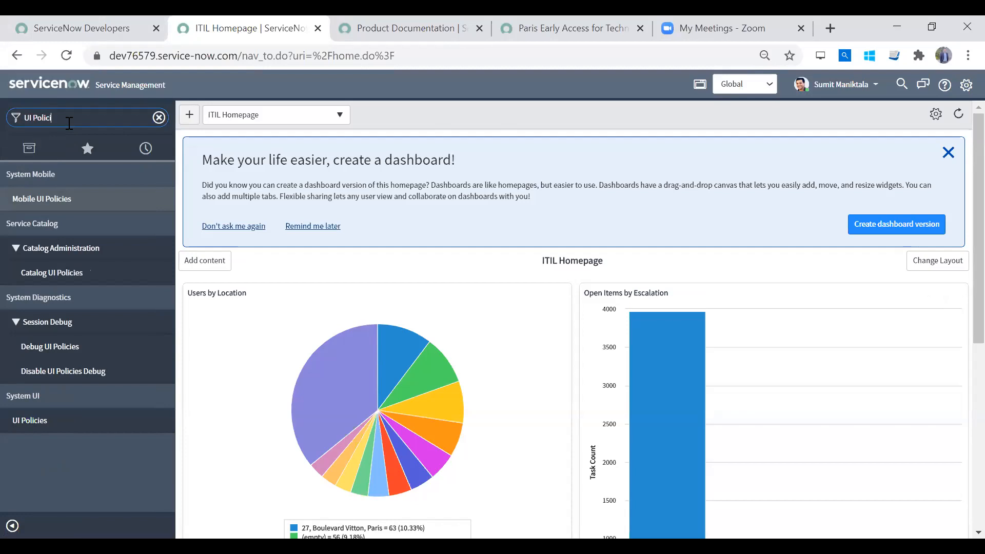
type("i")
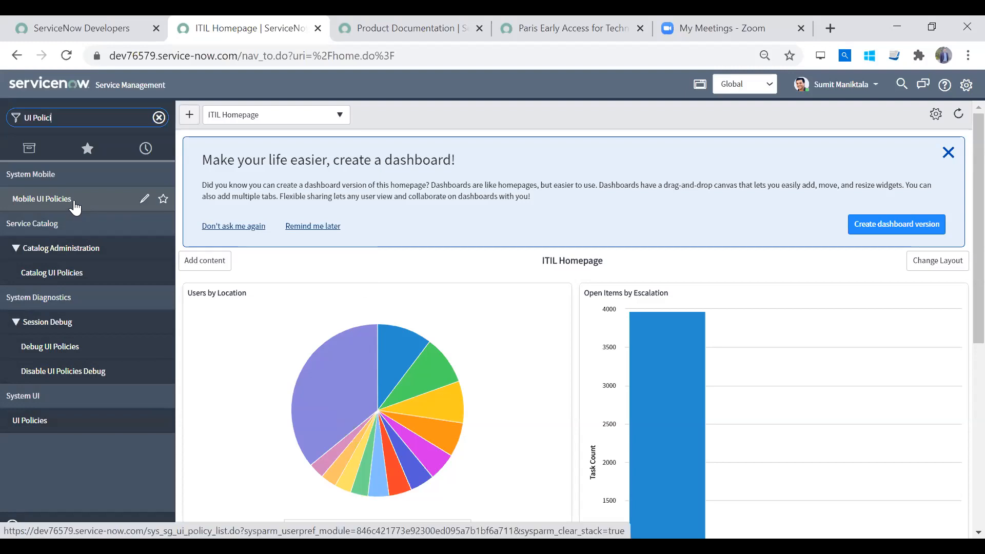
left_click(44, 421)
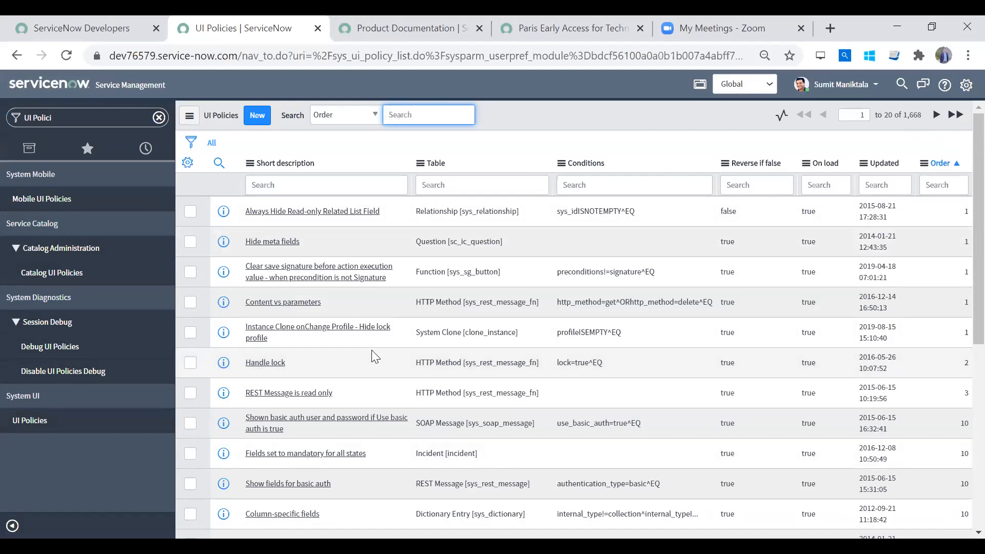
left_click(322, 216)
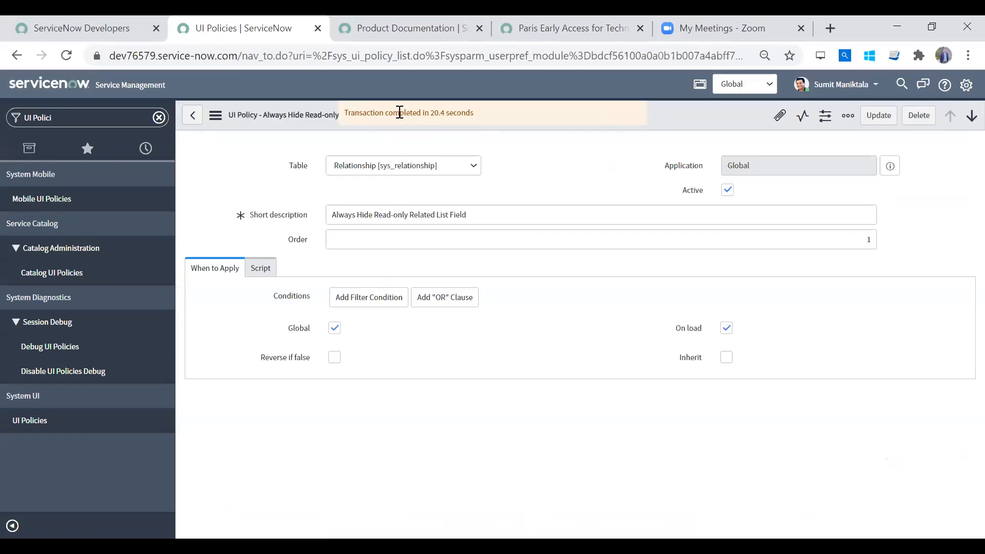
left_click_drag(373, 113, 507, 114)
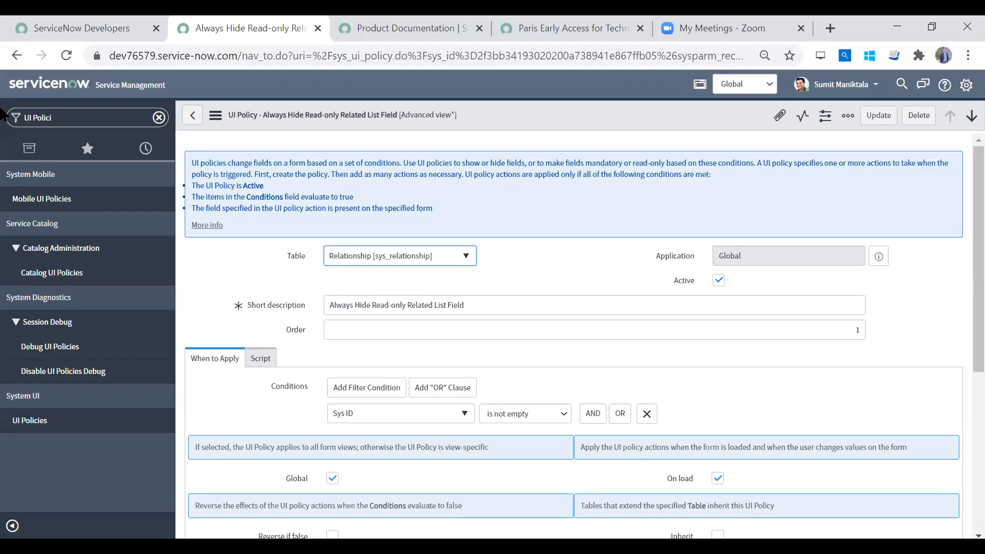
- Filter the navigator for "quo" and open the Transaction Quota Rules list
left_click(81, 114)
type("quoat")
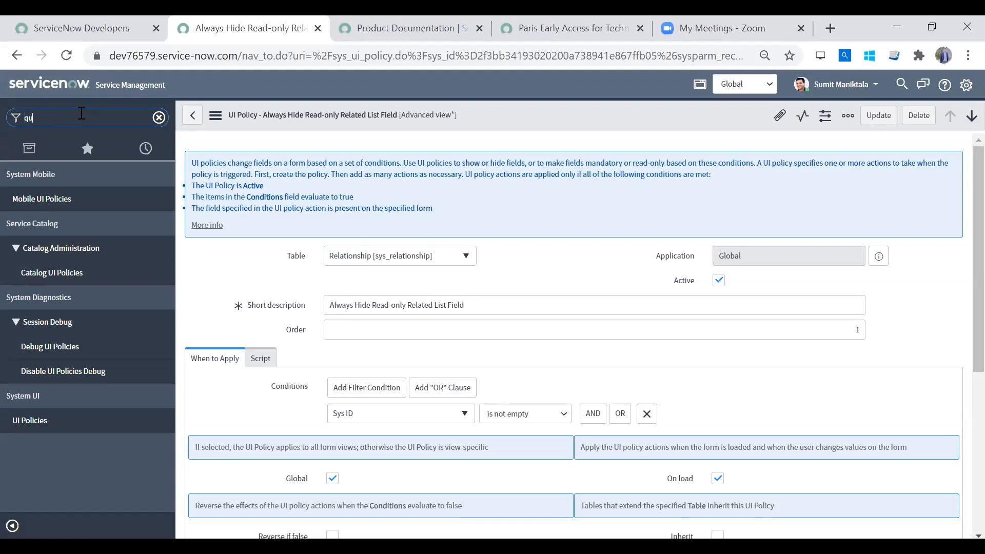
key("BackSpace")
key("BackSpace")
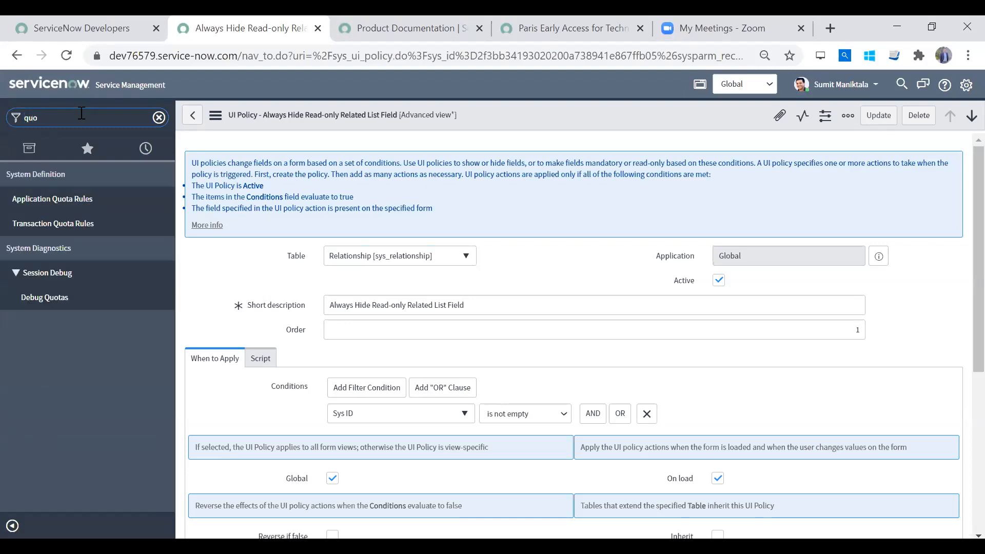
left_click(99, 221)
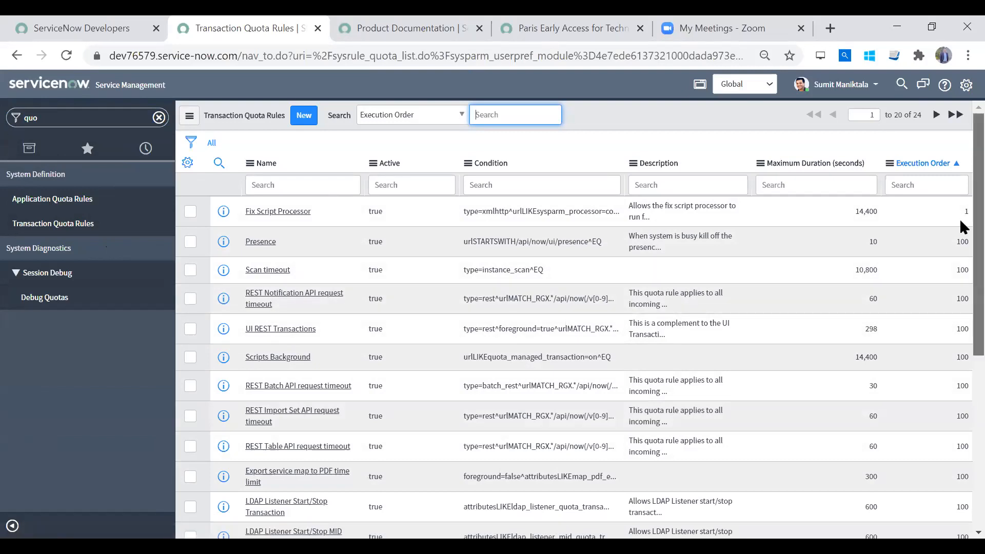
- Look through the transaction quota rules and open the Fix Script Processor rule to view its maximum duration
scroll(959, 218, "down", 6)
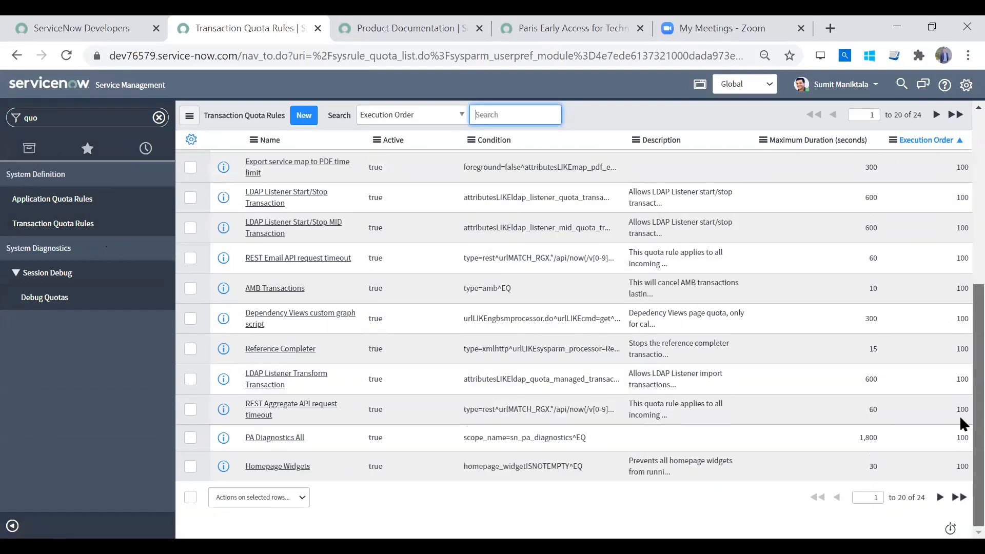
scroll(959, 333, "up", 5)
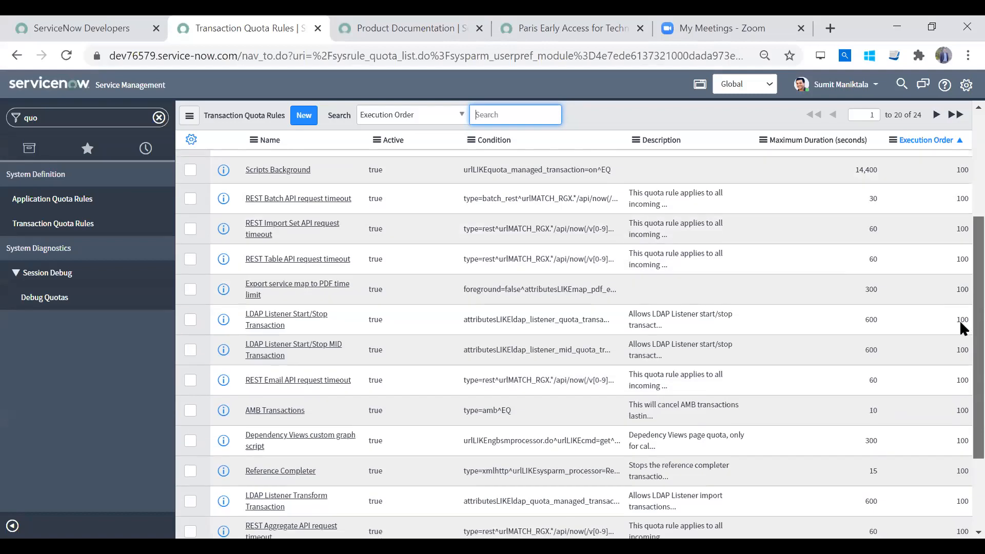
scroll(961, 255, "up", 2)
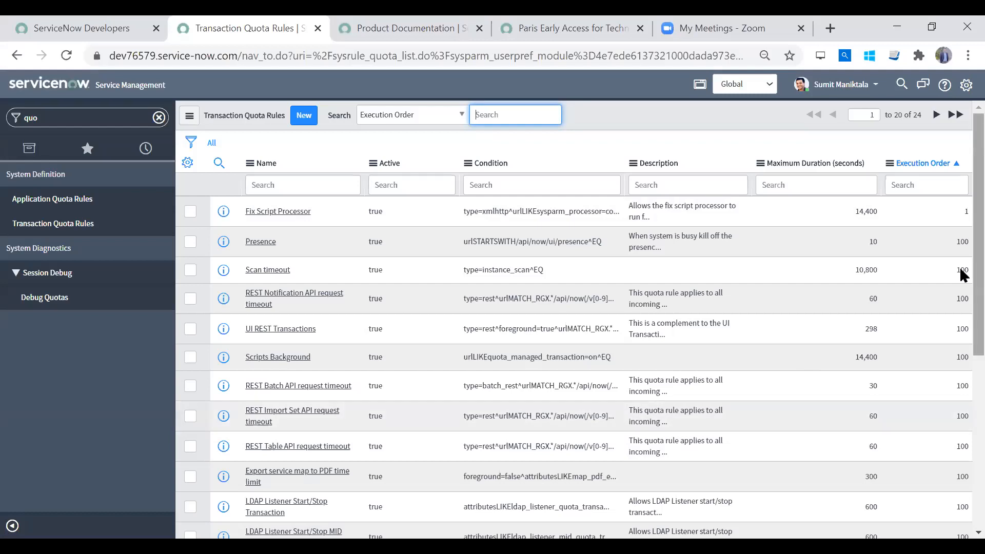
scroll(960, 267, "down", 6)
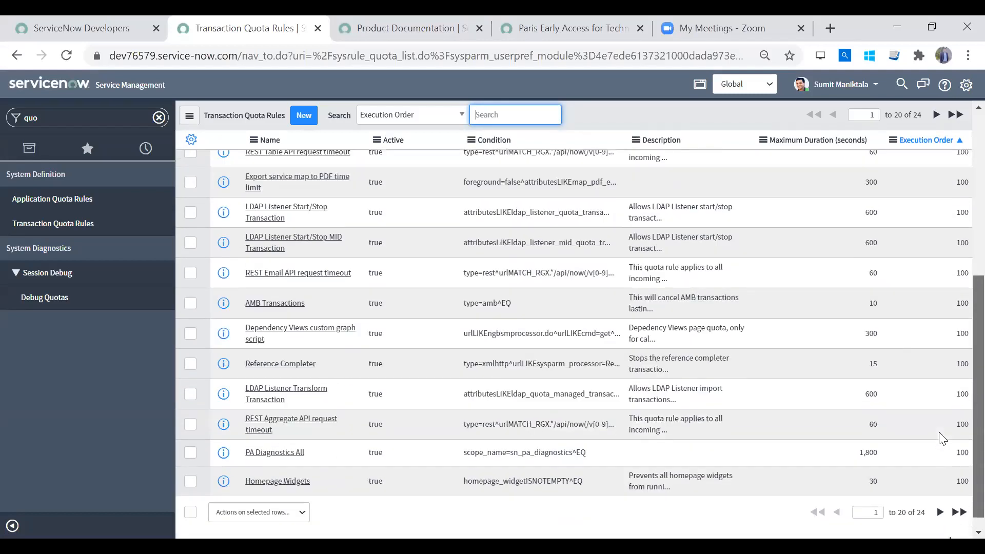
scroll(942, 360, "up", 6)
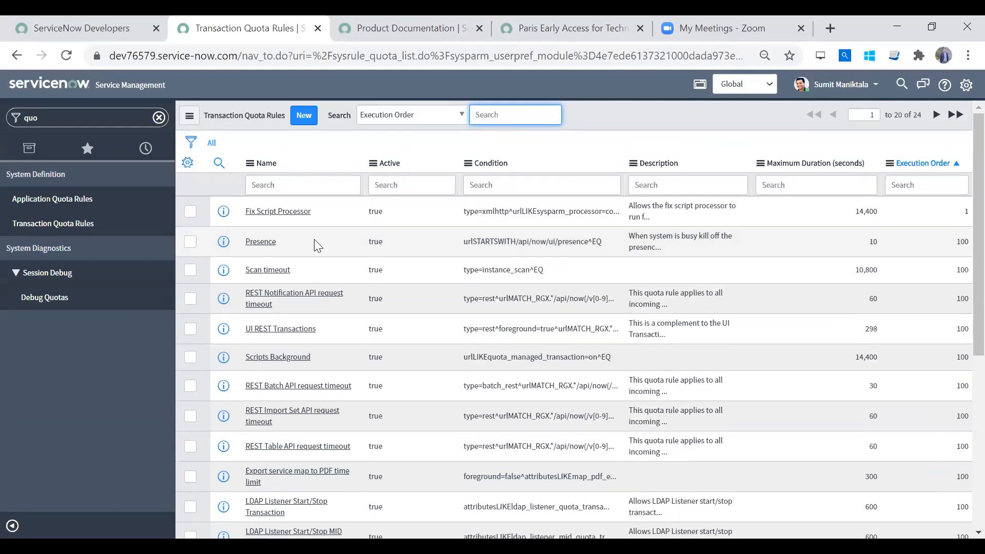
left_click(274, 213)
left_click(275, 213)
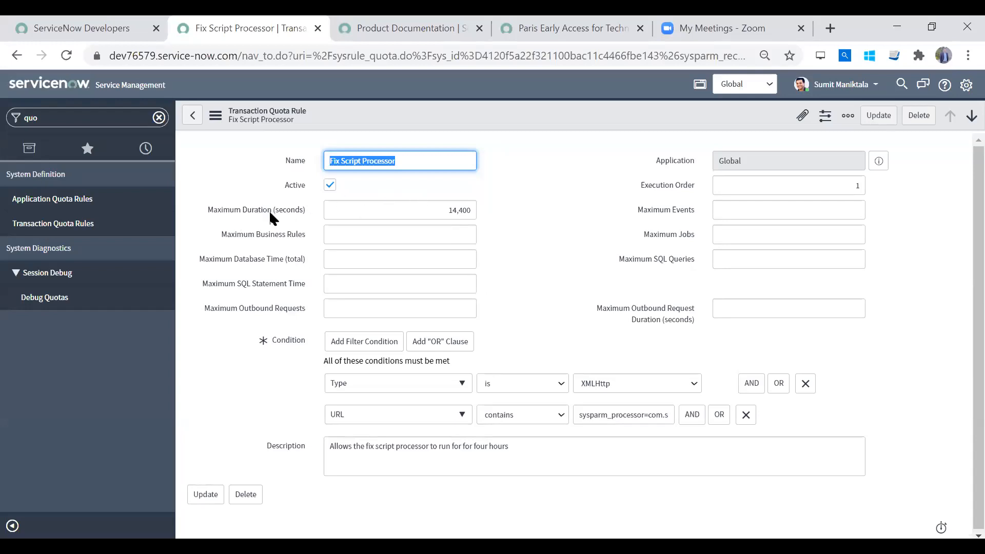
- Filter the navigator for "ui polic" and reopen the "Always Hide Read-only Related List Field" record from UI Policies
mouse_move(269, 213)
left_click(158, 119)
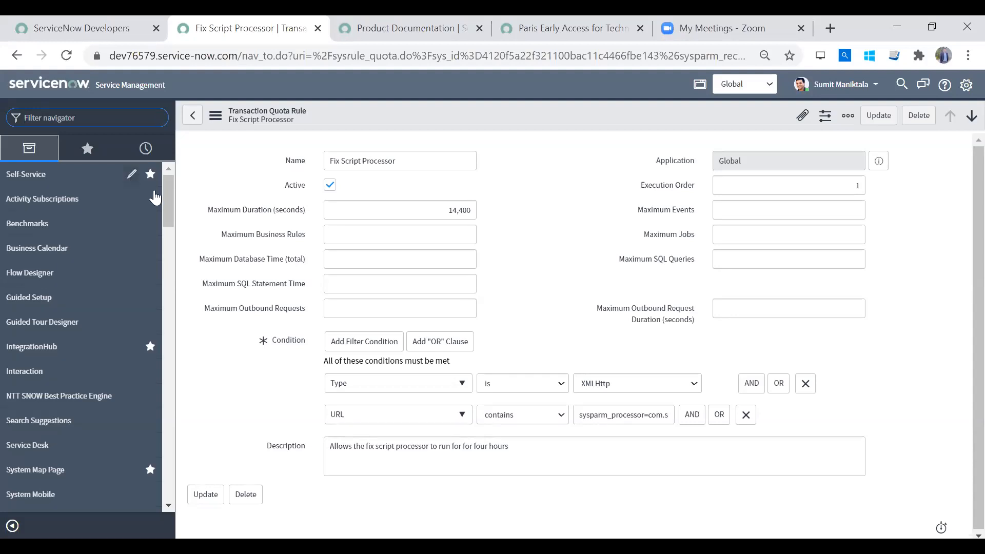
type("ui polic")
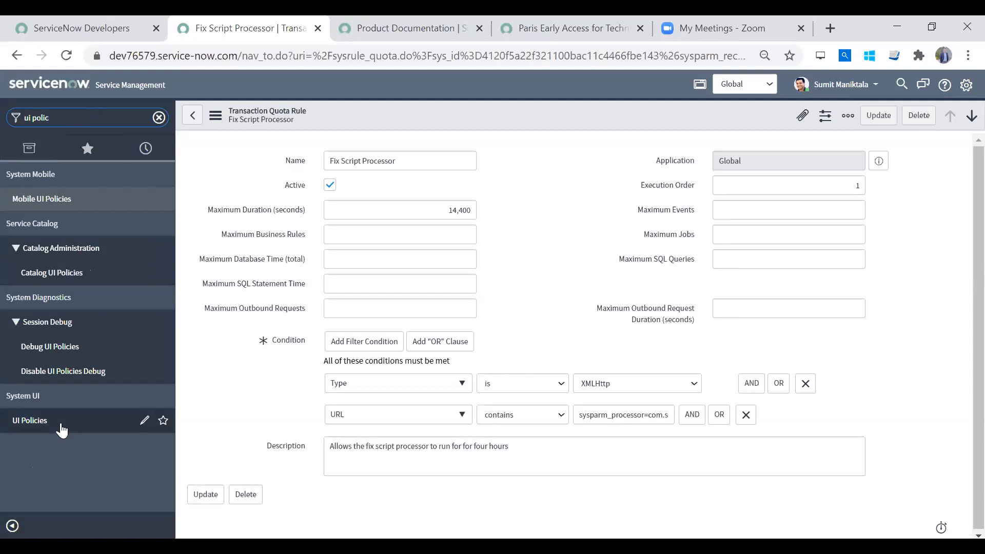
left_click(49, 429)
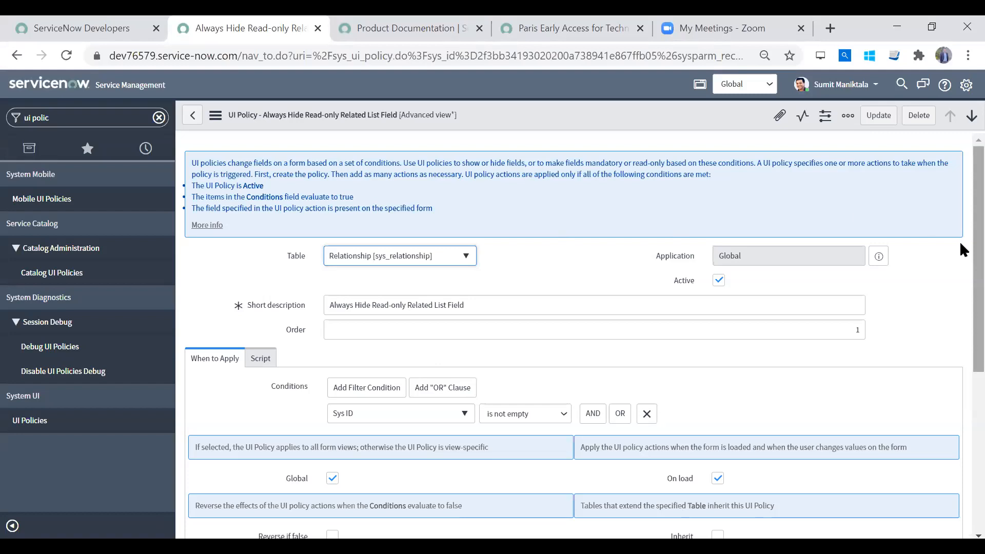
scroll(960, 241, "down", 3)
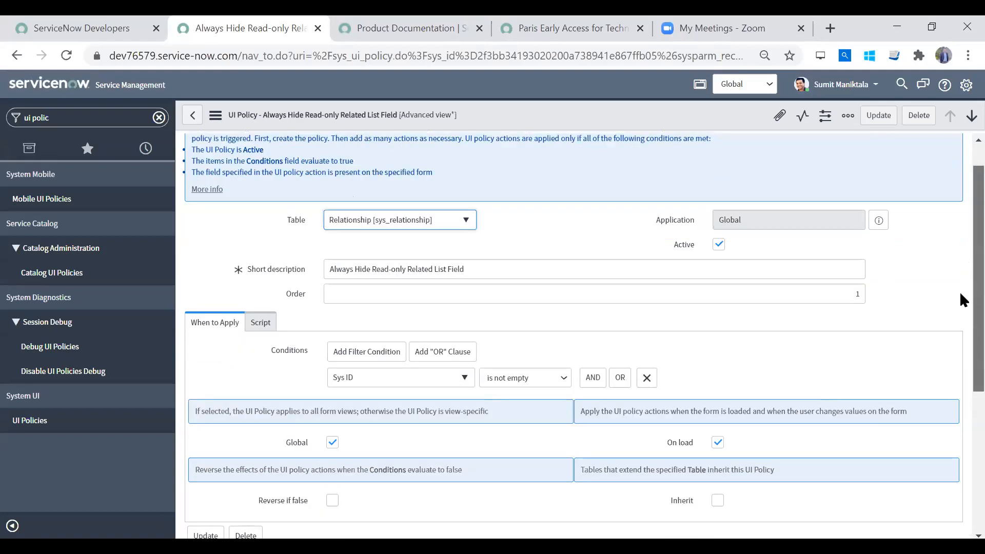
scroll(959, 289, "up", 3)
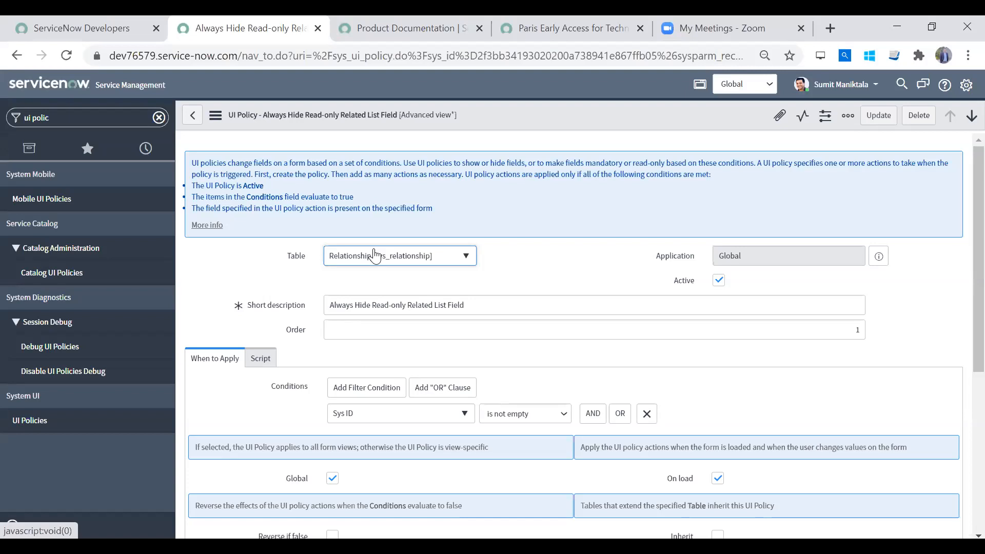
- Examine the Short description, Active and Order fields of the UI policy
triple_click(504, 303)
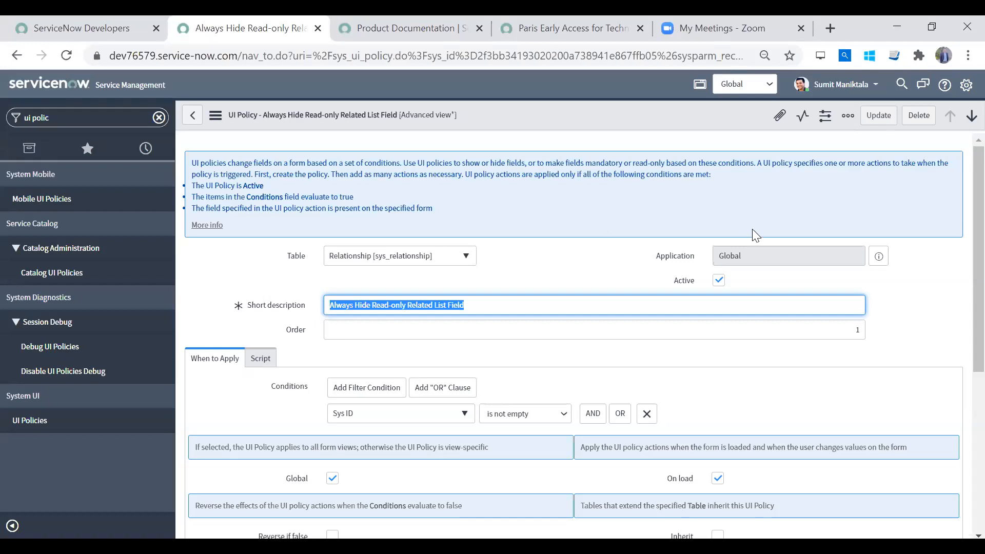
left_click(719, 281)
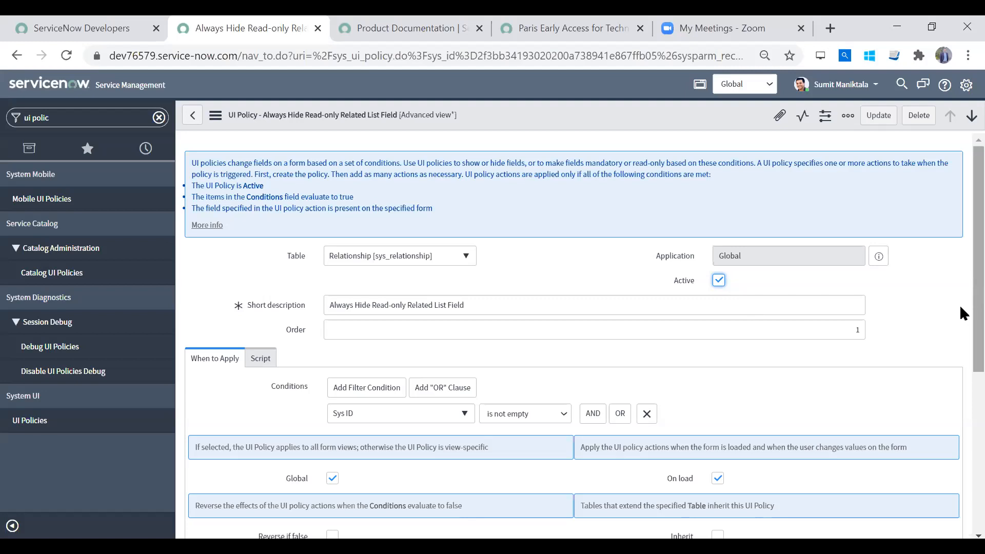
scroll(961, 308, "down", 3)
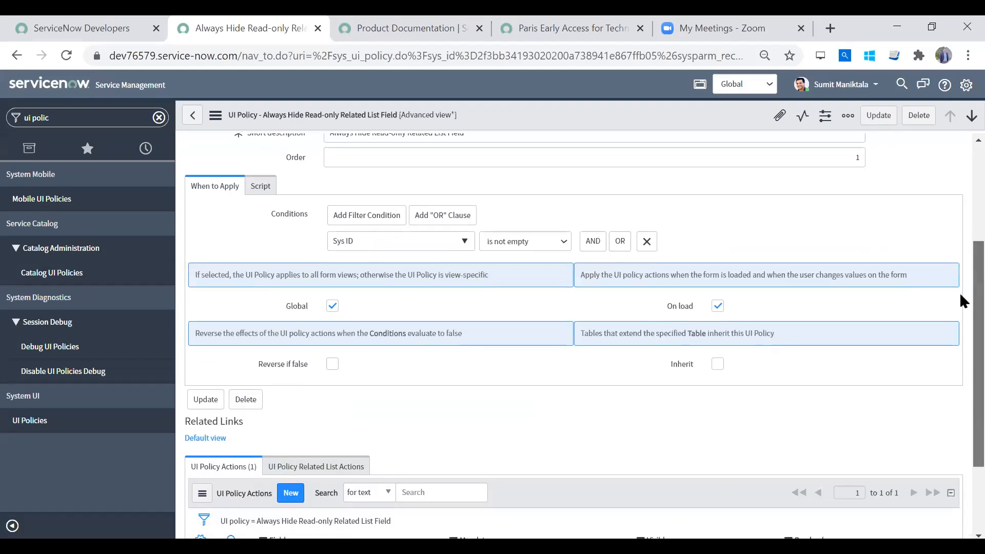
scroll(960, 292, "up", 3)
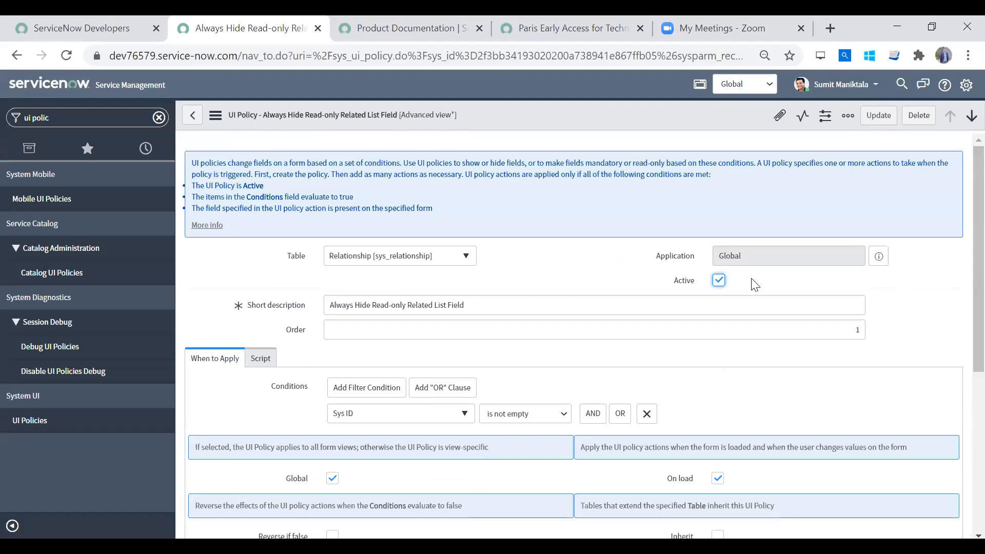
left_click(365, 331)
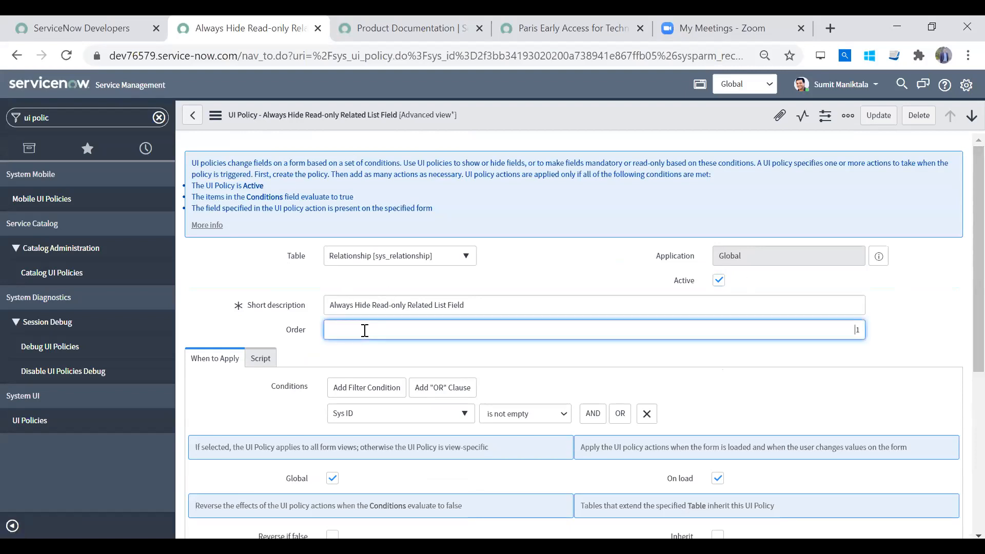
scroll(960, 316, "down", 1)
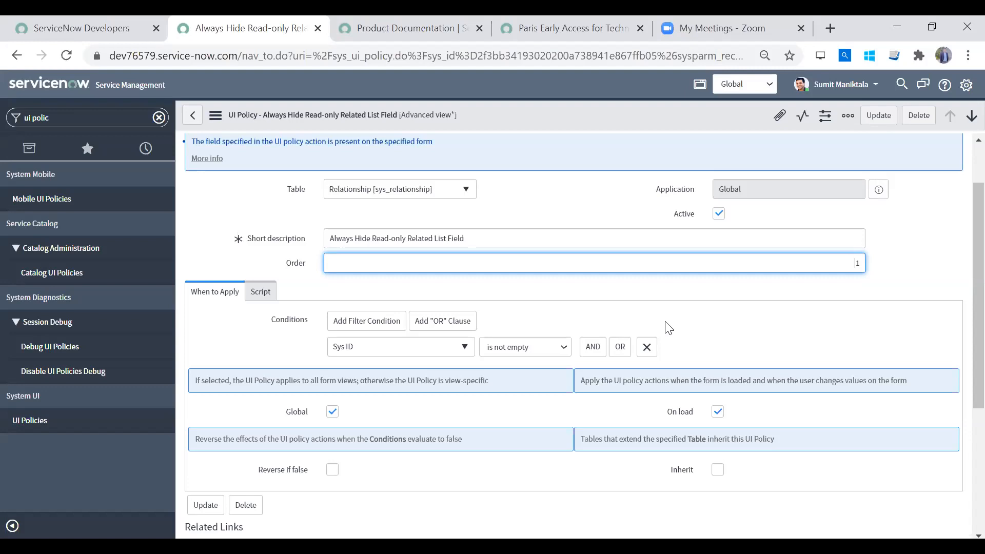
left_click_drag(826, 263, 949, 268)
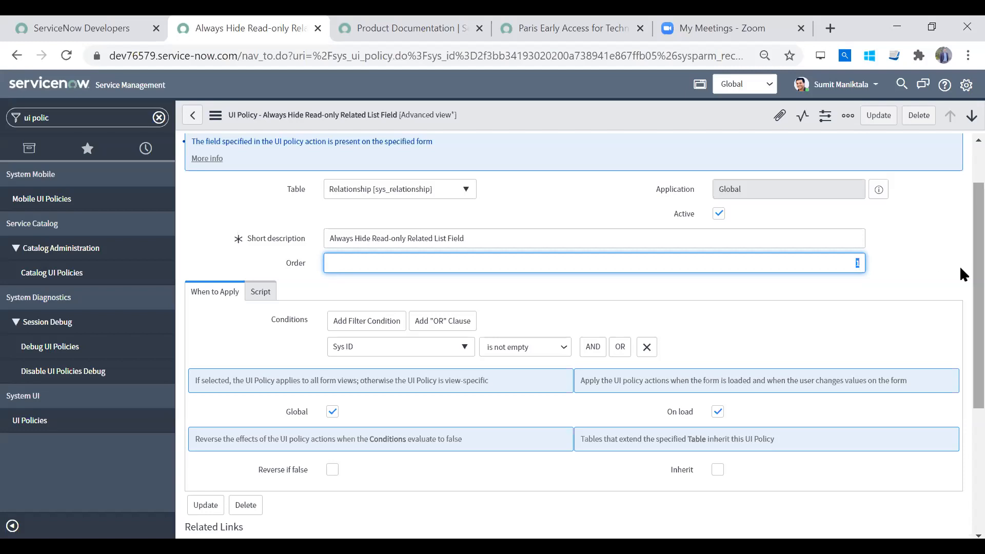
- Review the policy's condition and application options, and enable Reverse if false
scroll(961, 272, "down", 1)
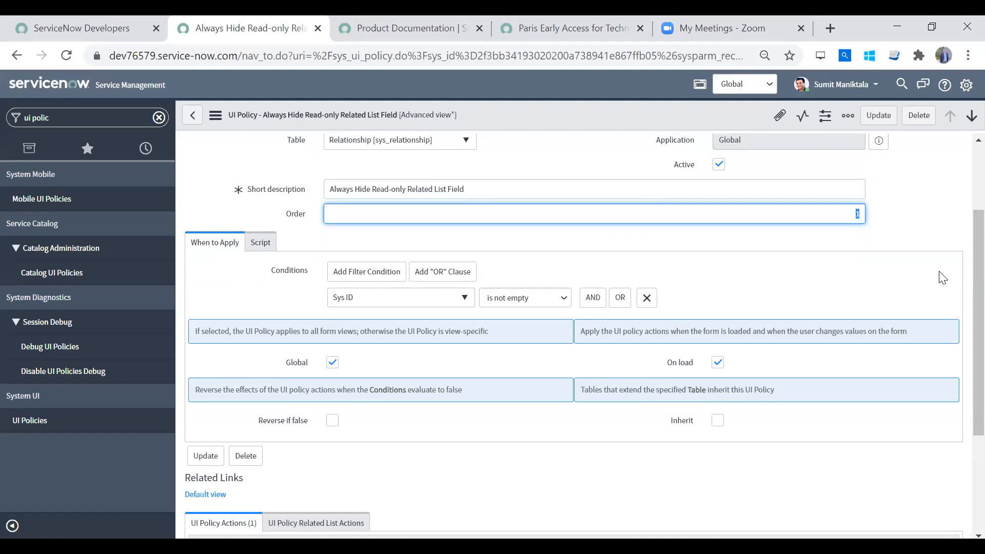
scroll(959, 221, "up", 2)
scroll(960, 319, "down", 3)
scroll(960, 319, "down", 1)
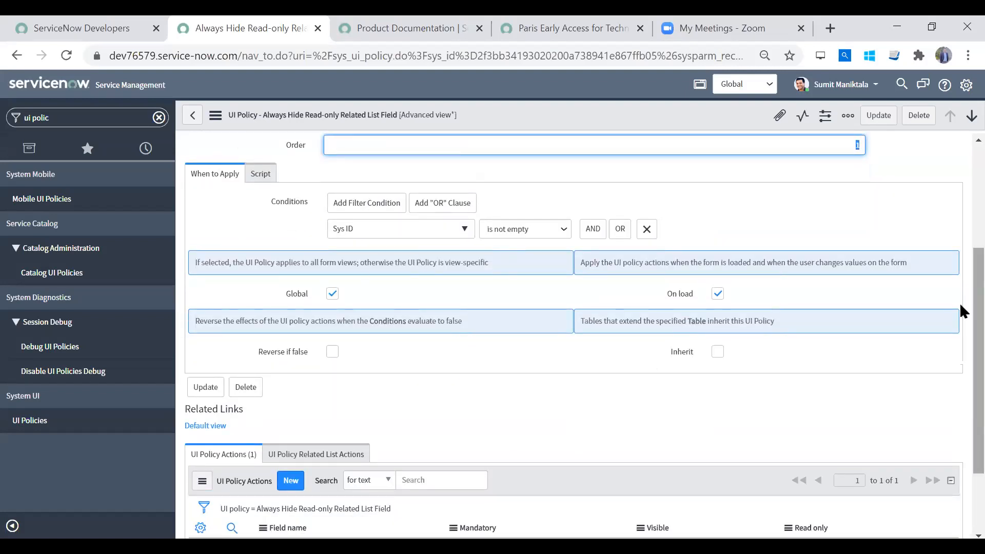
scroll(960, 298, "up", 3)
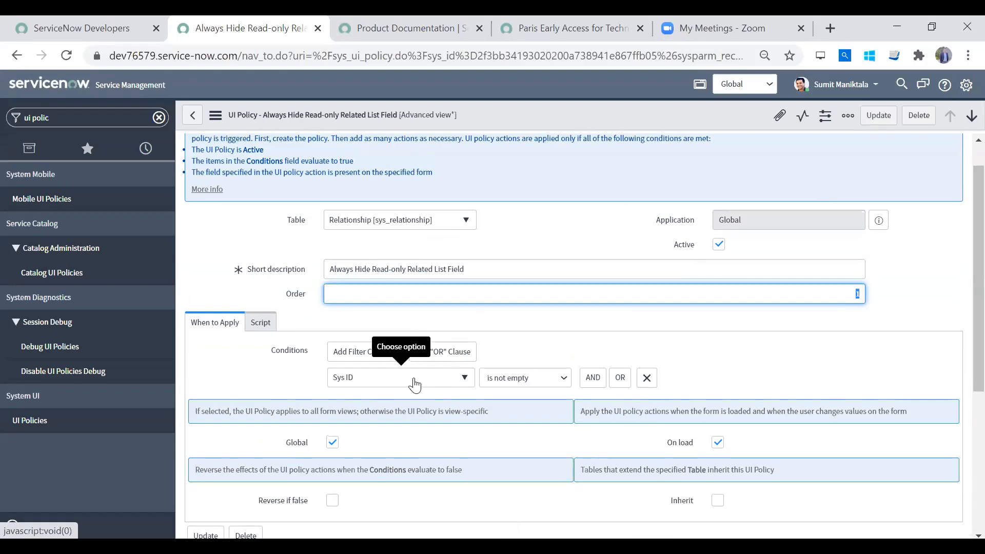
scroll(960, 318, "down", 3)
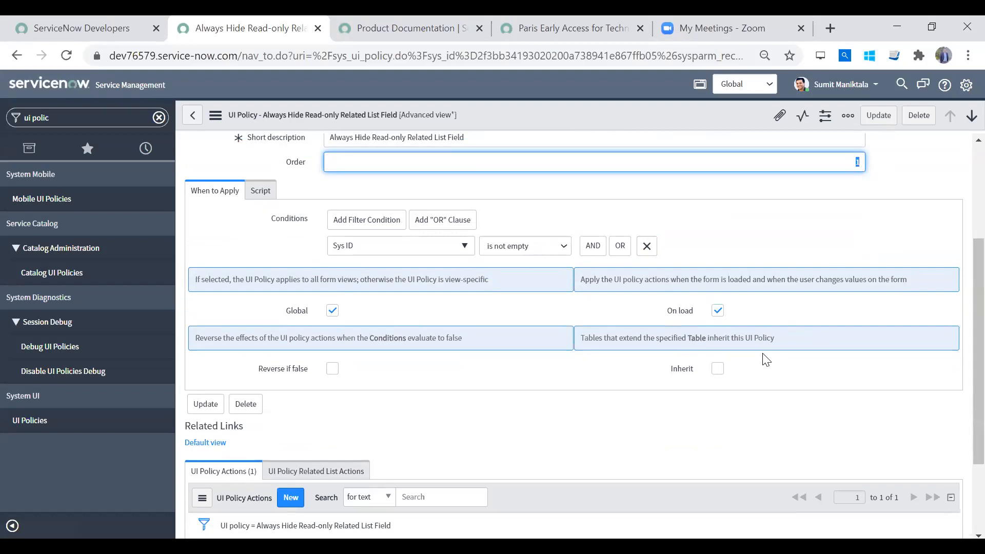
left_click(334, 370)
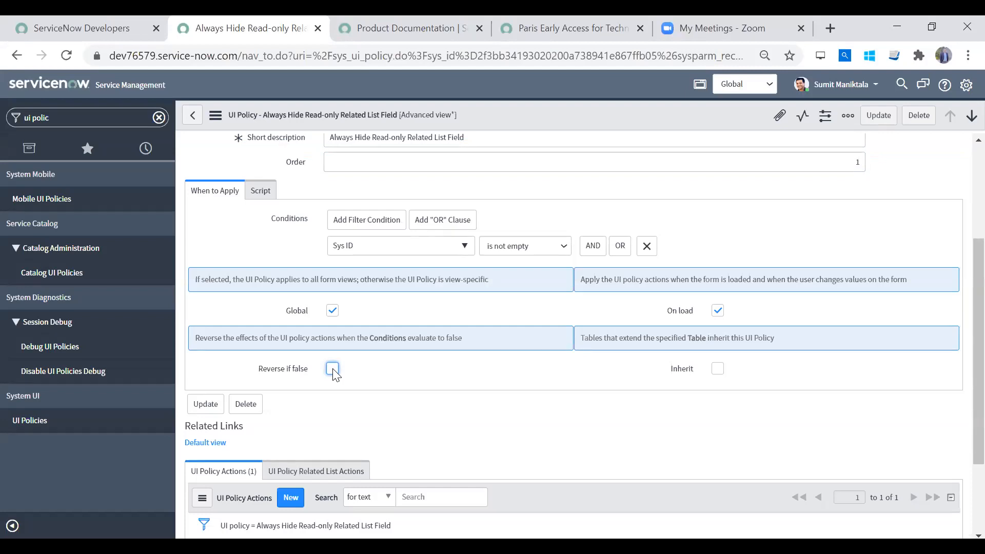
left_click(333, 371)
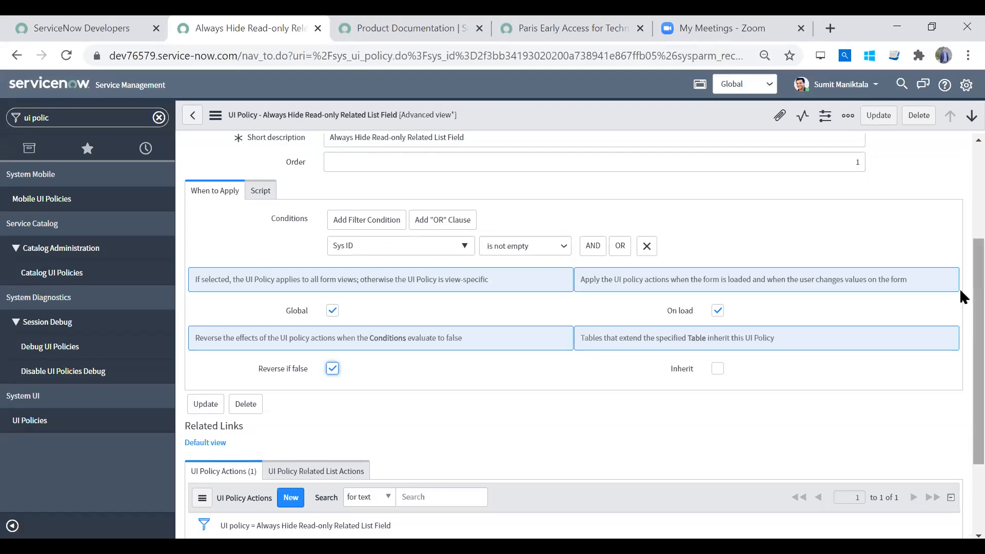
scroll(960, 262, "up", 2)
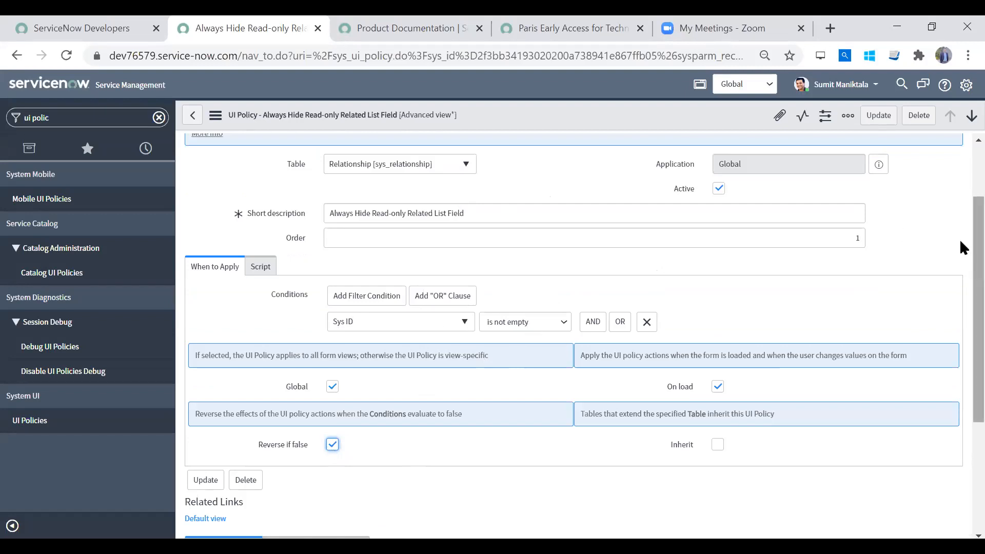
- Turn off Reverse if false for the UI policy
scroll(959, 359, "down", 3)
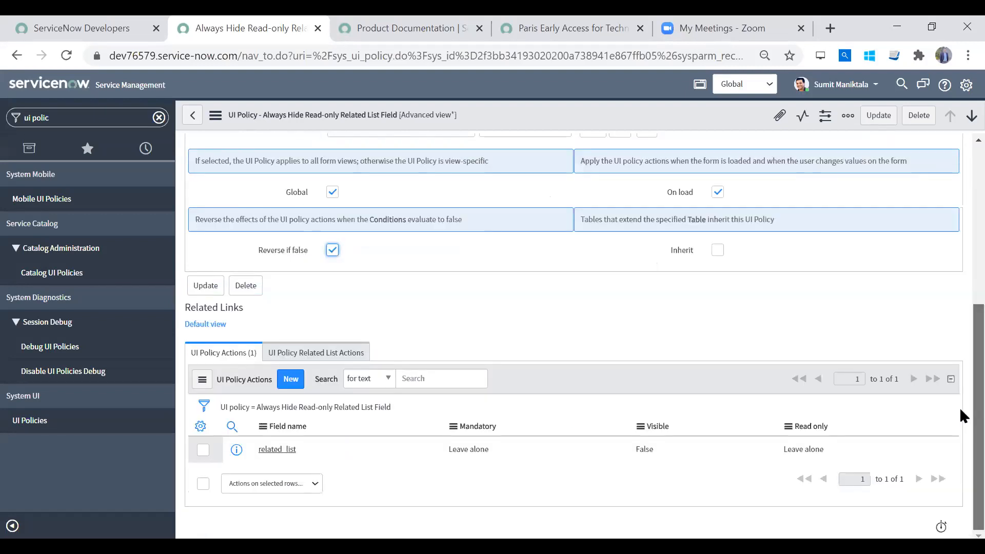
left_click_drag(960, 381, 960, 373)
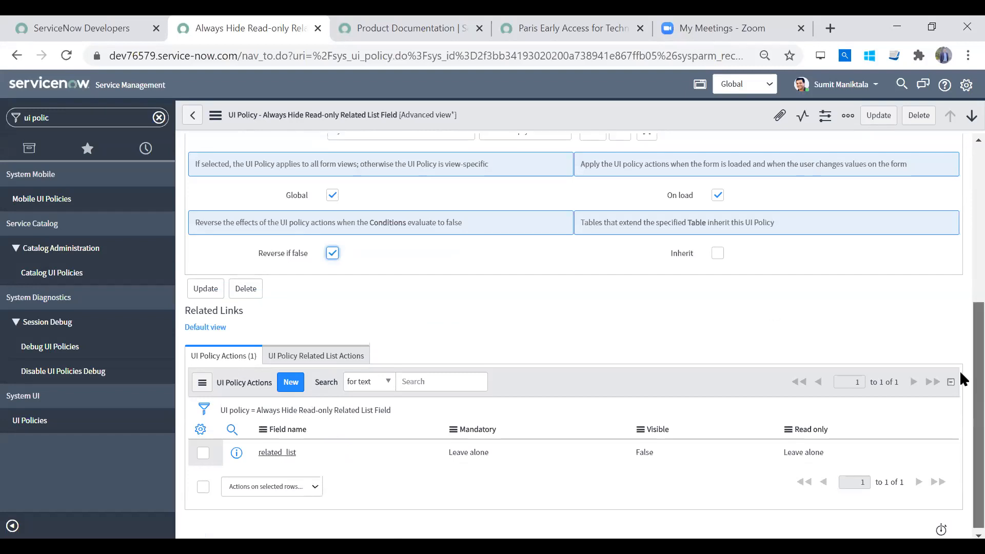
scroll(960, 371, "up", 3)
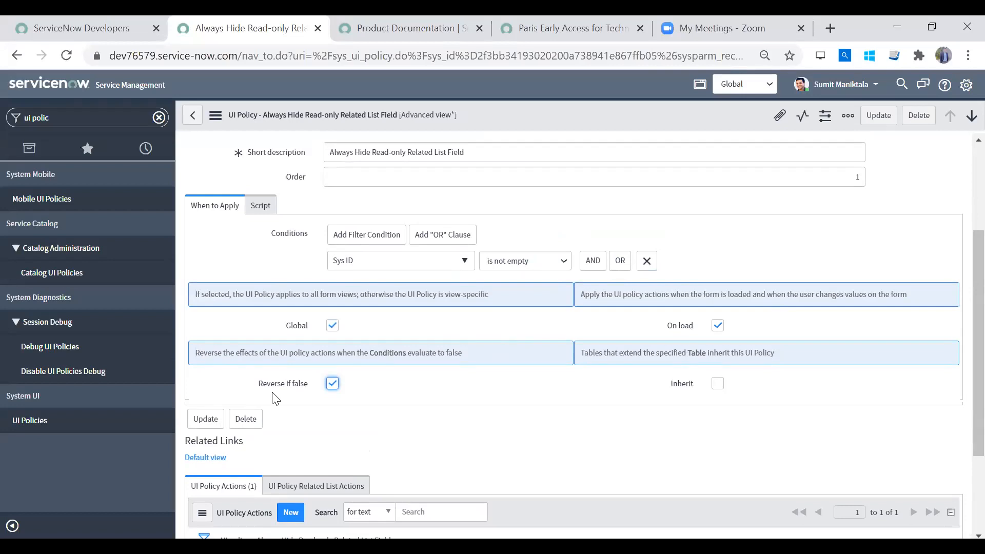
left_click(332, 384)
- Look over the policy's conditions, application options and action list, and glance at its script settings
scroll(960, 359, "down", 2)
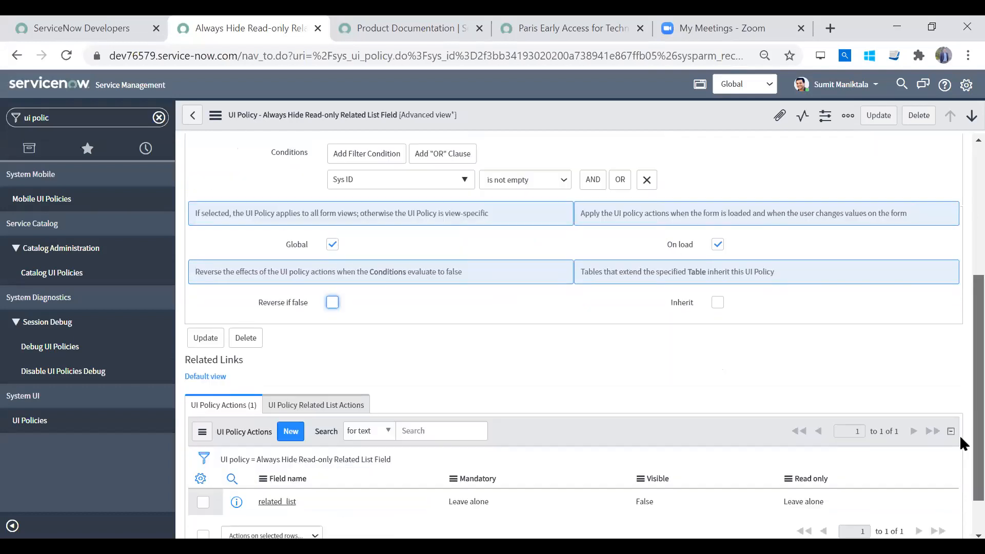
scroll(961, 406, "down", 1)
scroll(960, 308, "up", 5)
scroll(952, 375, "down", 3)
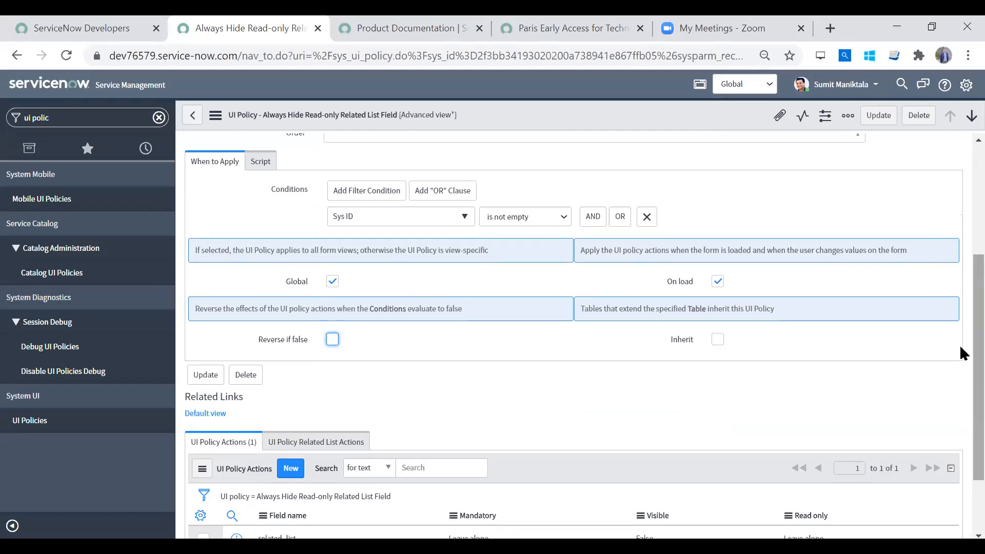
scroll(961, 251, "up", 3)
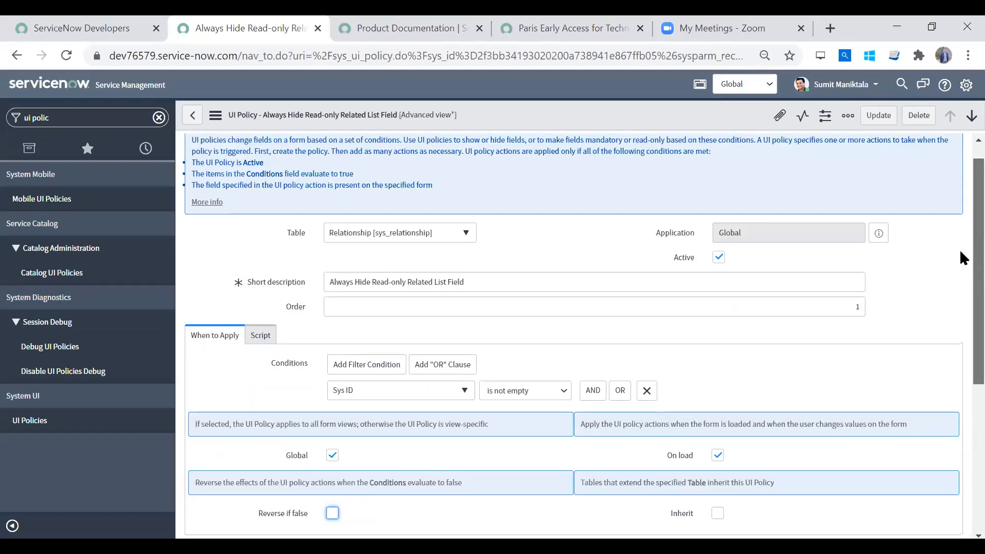
scroll(960, 251, "down", 3)
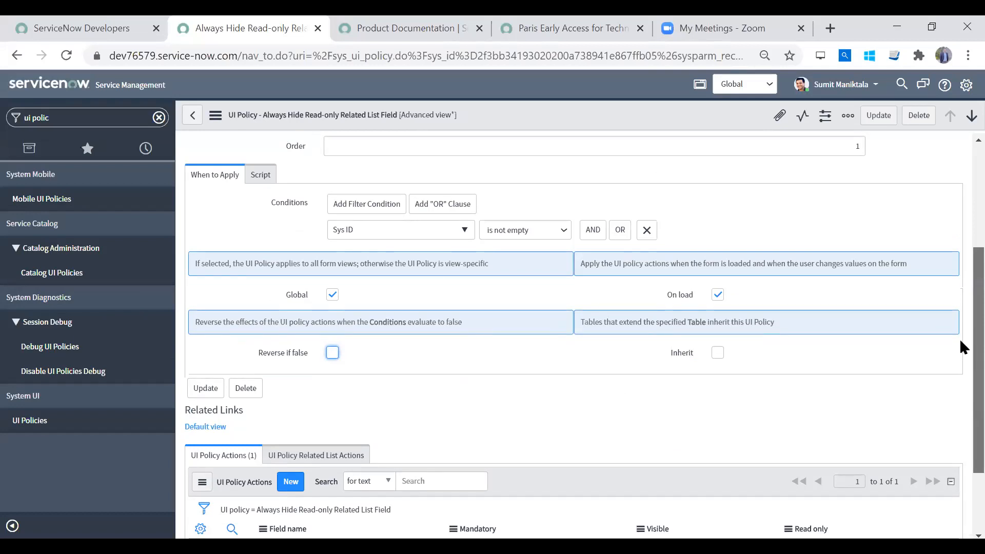
scroll(960, 341, "down", 1)
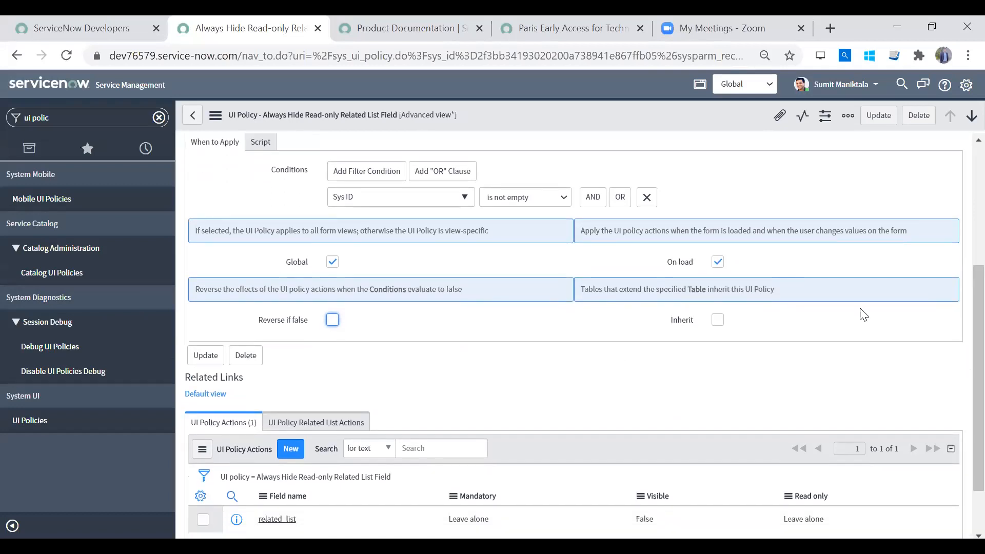
scroll(960, 285, "up", 3)
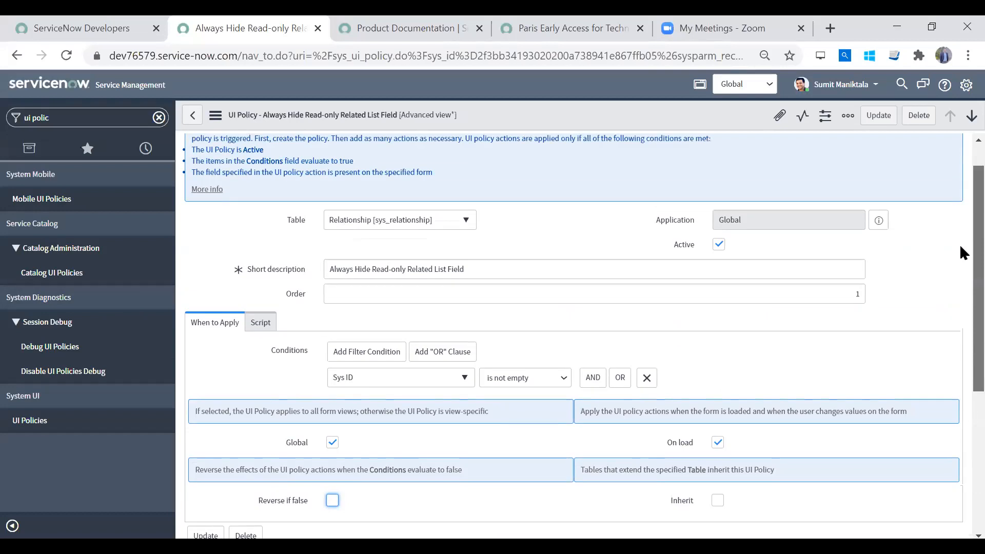
left_click(261, 323)
left_click(214, 328)
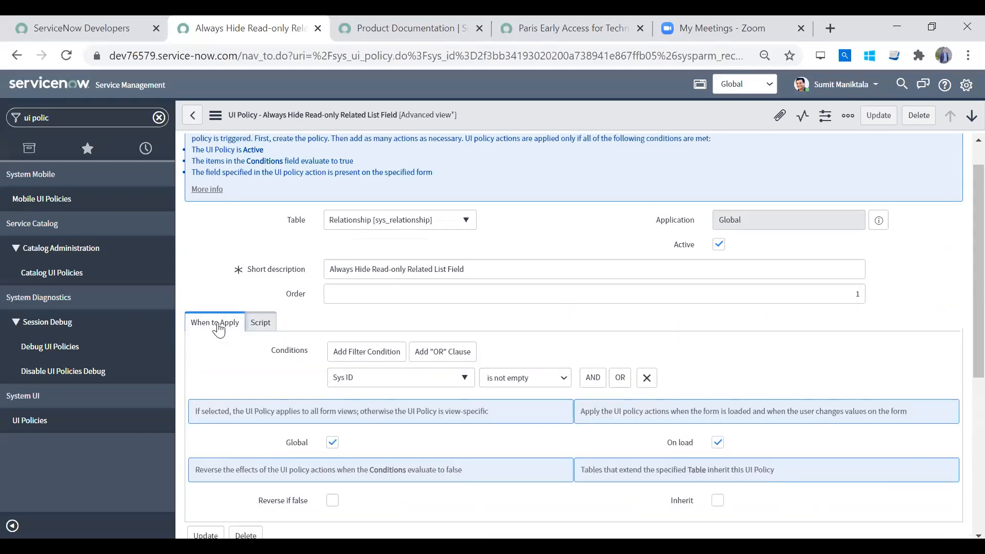
- Review the UI policy actions defined for the policy and the table the policy applies to
scroll(960, 285, "down", 5)
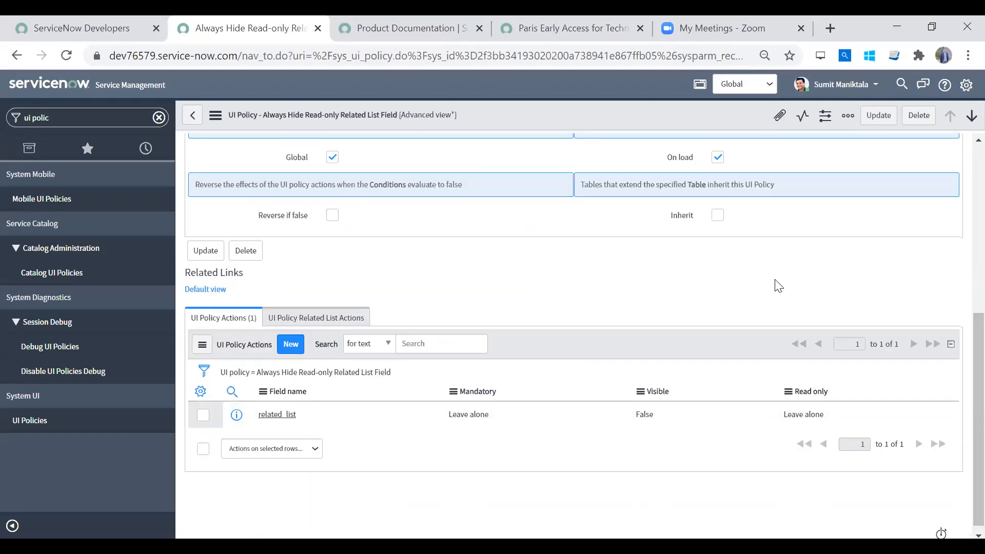
scroll(960, 356, "up", 5)
scroll(959, 320, "down", 5)
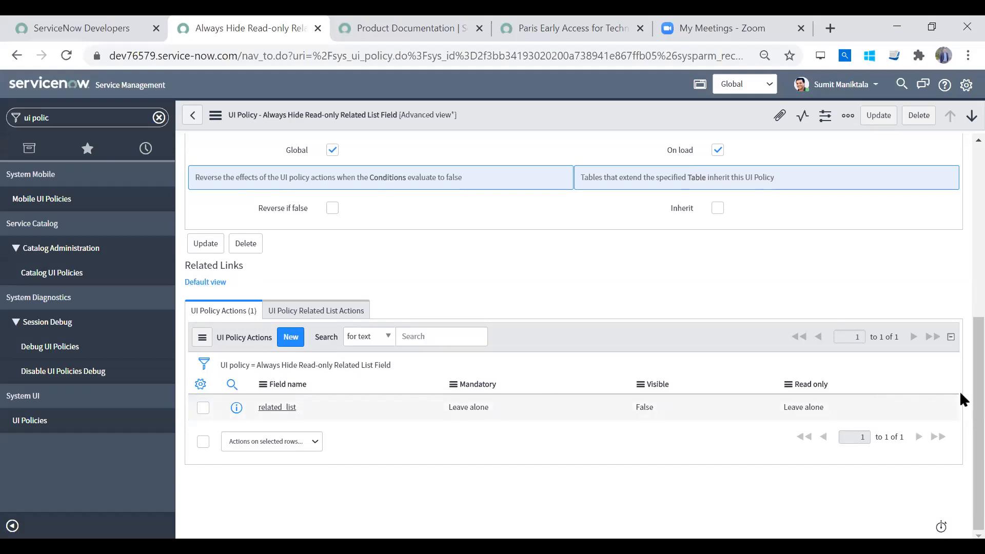
scroll(961, 400, "up", 7)
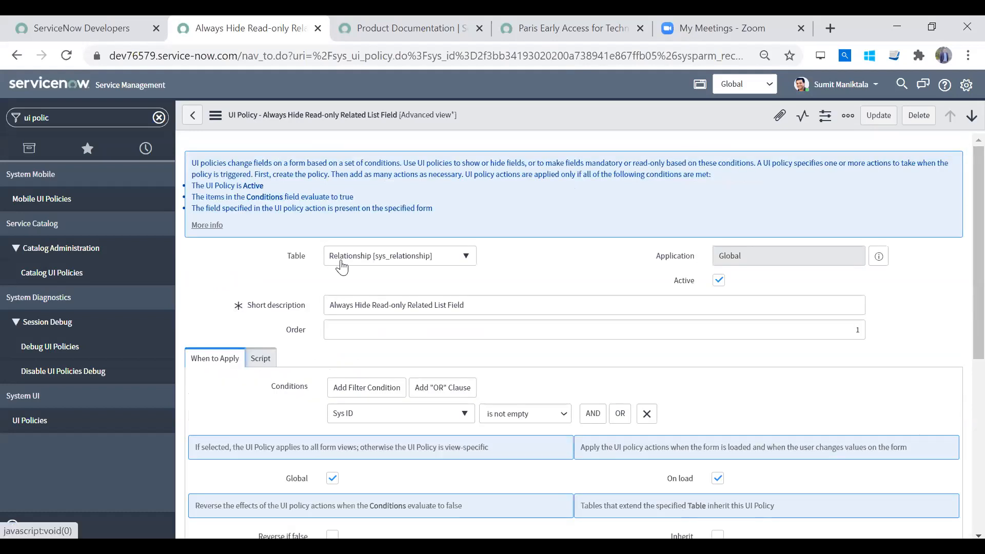
scroll(962, 329, "down", 1)
scroll(962, 339, "down", 7)
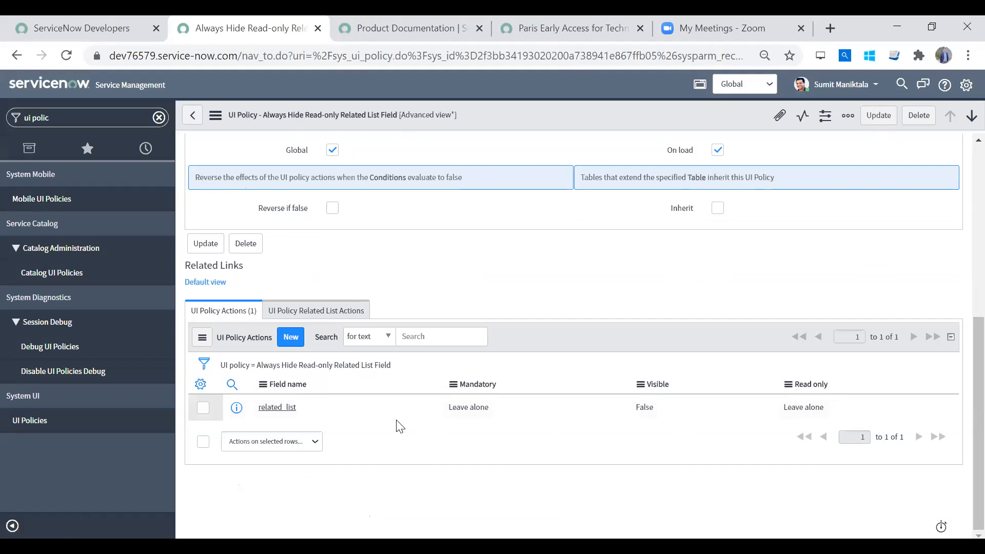
- Examine the Field name, Mandatory, Visible and Read only values of the related_list action
left_click(330, 405)
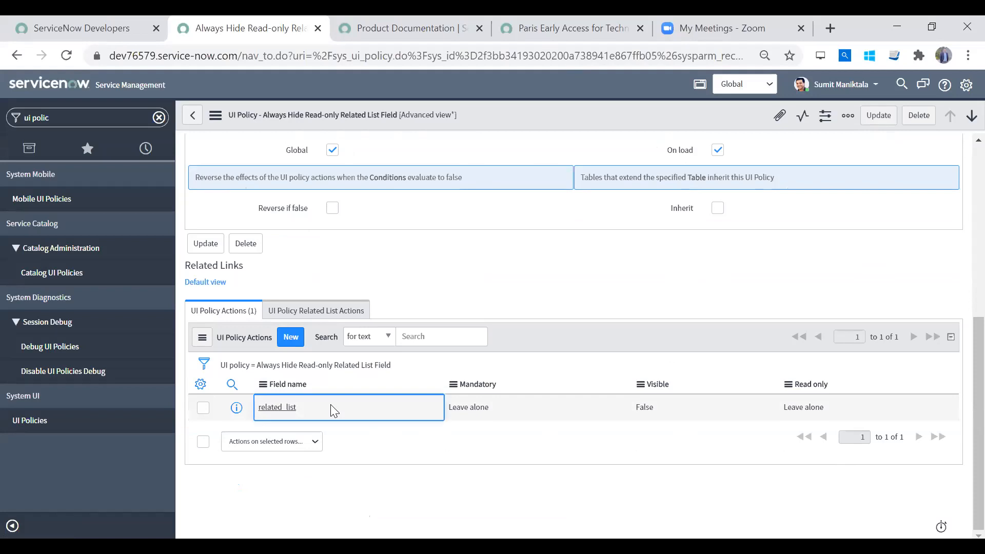
left_click(480, 409)
left_click(654, 418)
left_click(501, 418)
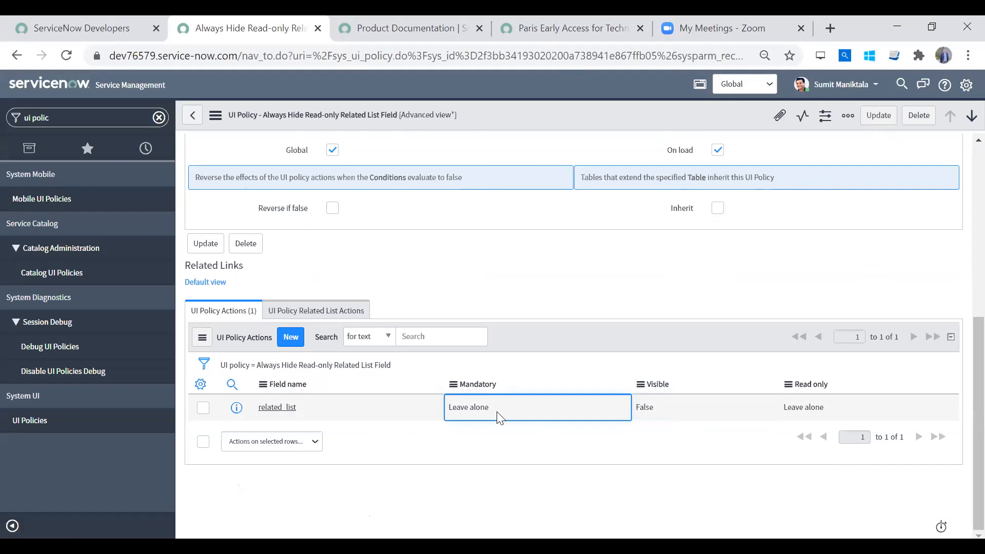
left_click(689, 417)
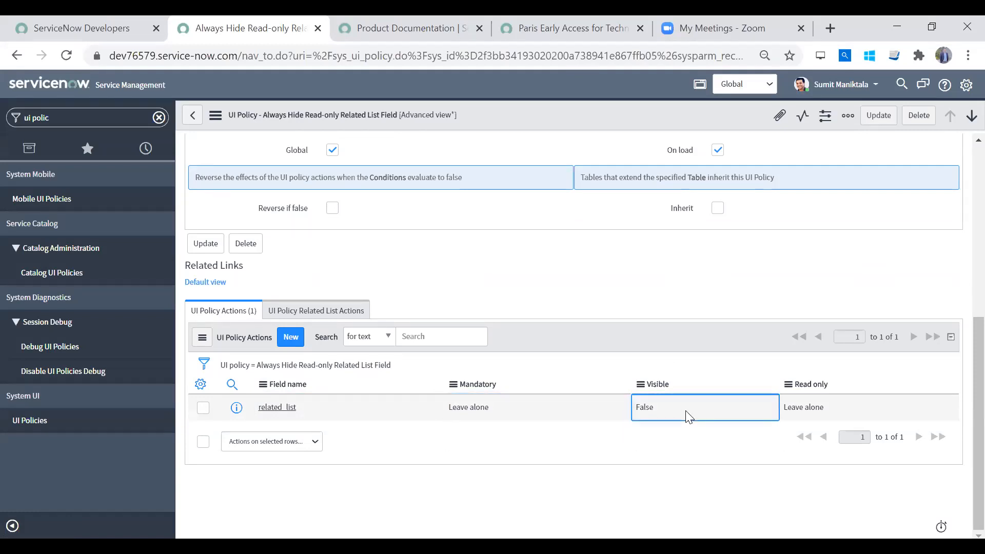
left_click(833, 409)
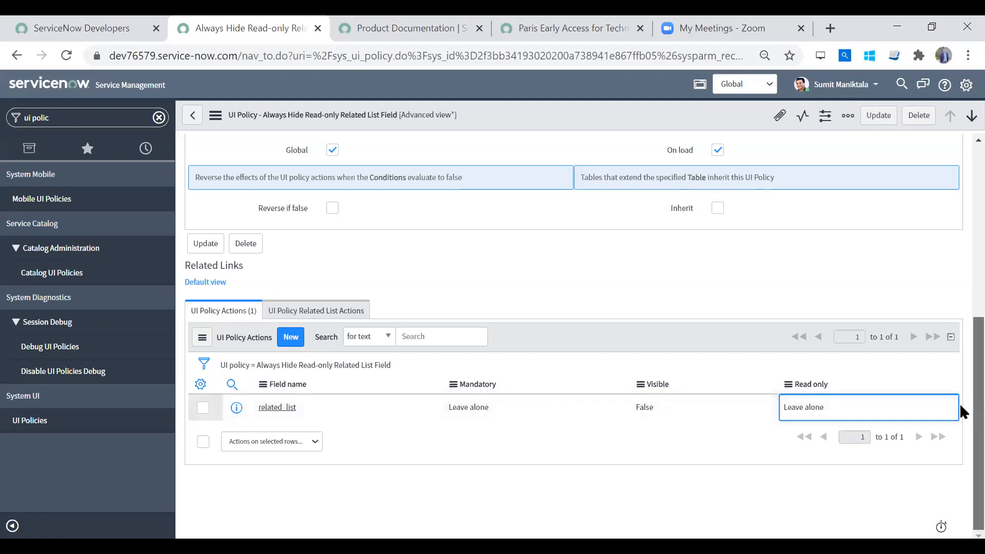
- Recheck the related_list action's Mandatory, Visible and Read only settings against the policy's condition and Reverse if false option
scroll(961, 359, "up", 2)
scroll(962, 313, "up", 5)
scroll(961, 308, "down", 5)
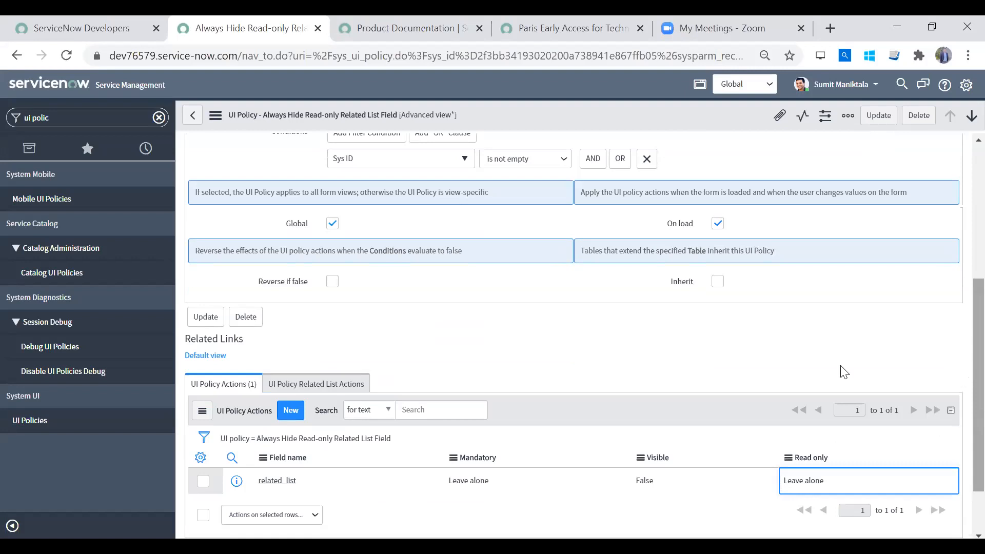
left_click(468, 488)
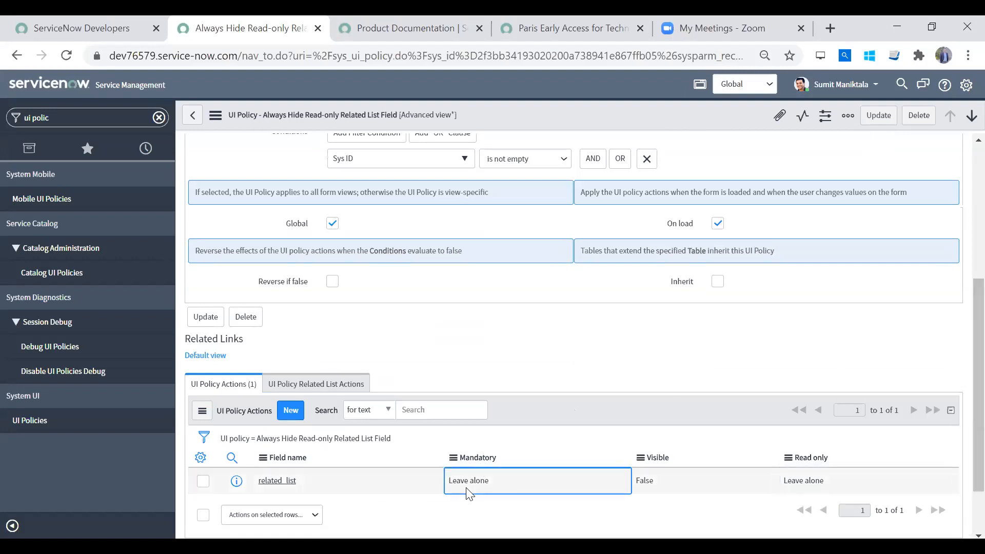
left_click(678, 483)
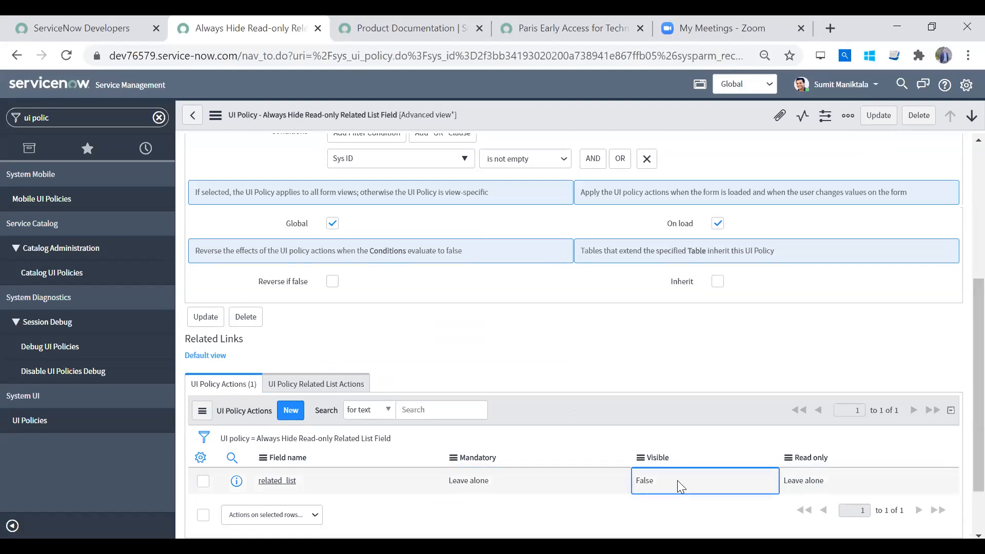
left_click(841, 483)
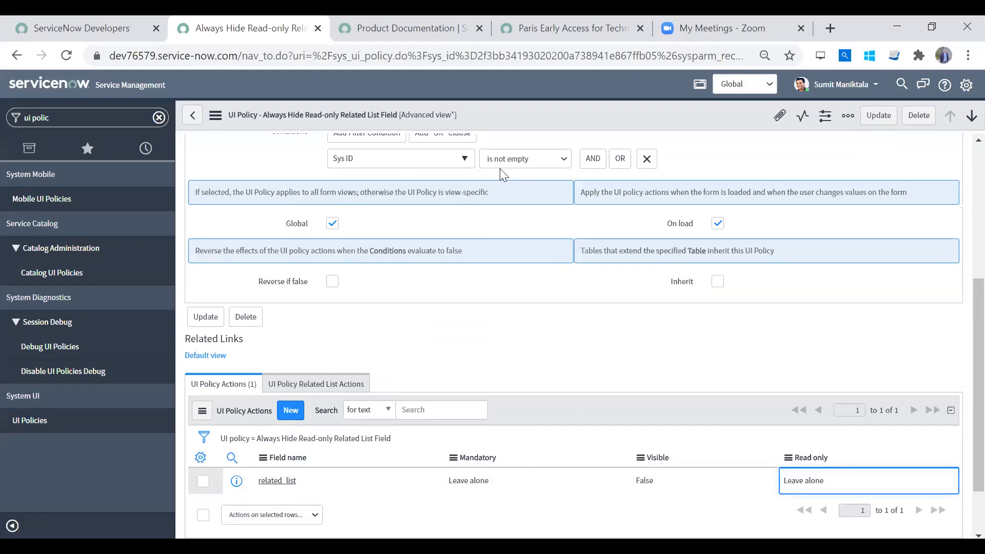
left_click(655, 479)
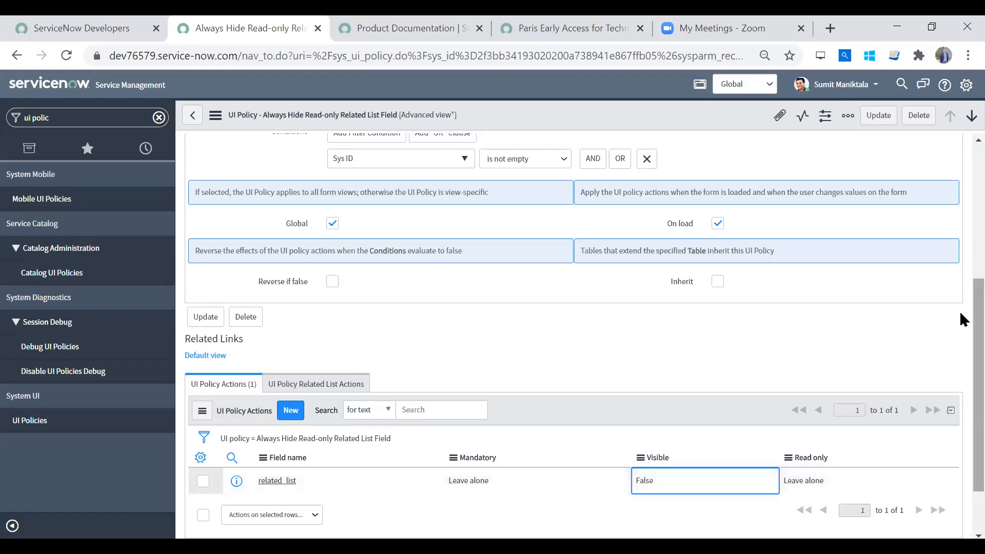
scroll(959, 309, "up", 3)
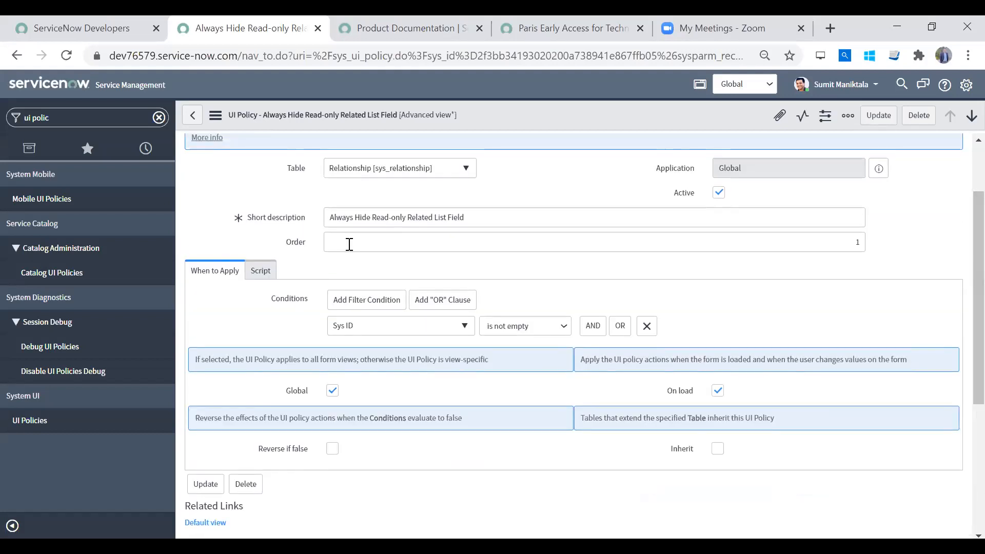
scroll(960, 333, "down", 4)
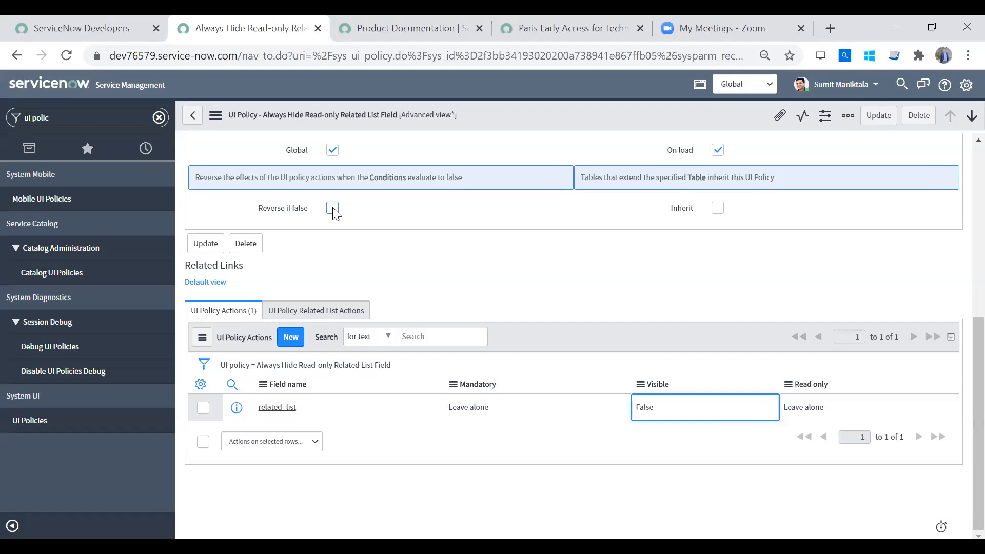
- Compare the policy's UI Policy Actions list with its UI Policy Related List Actions list
left_click(291, 312)
left_click(216, 312)
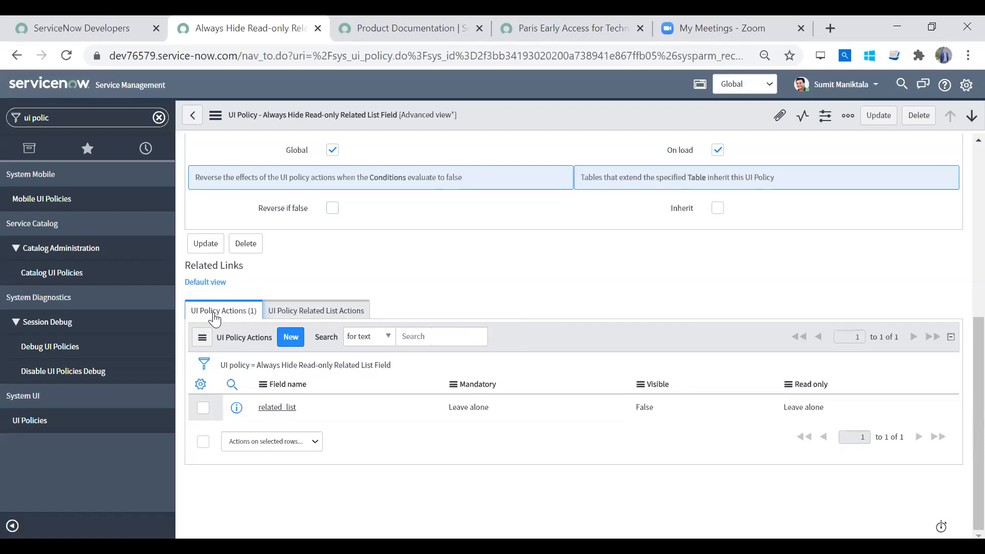
left_click(305, 314)
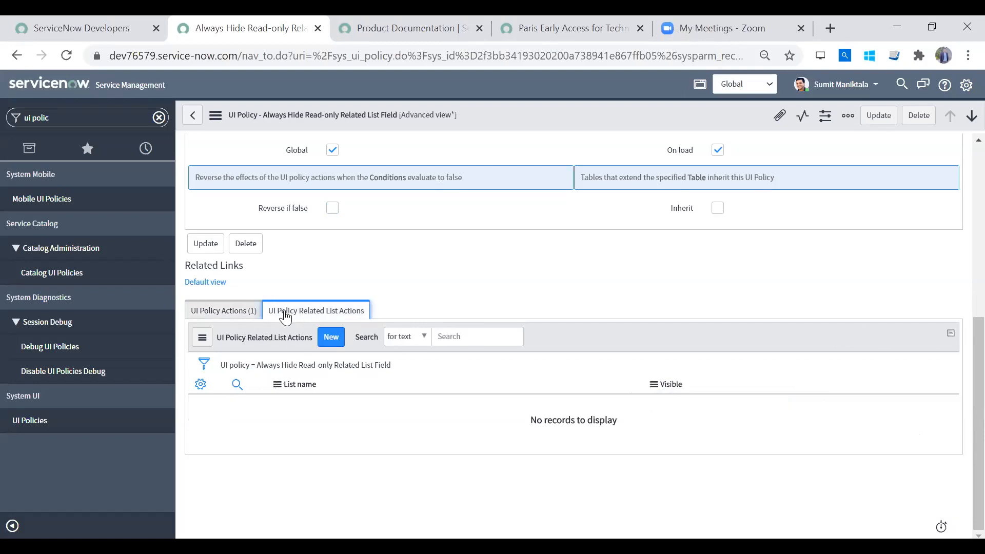
left_click(211, 314)
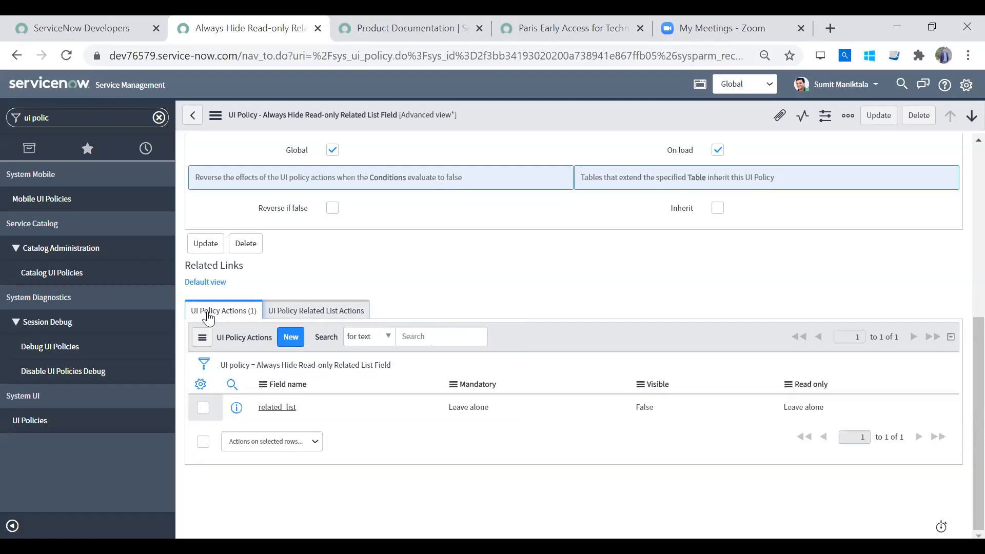
left_click(316, 317)
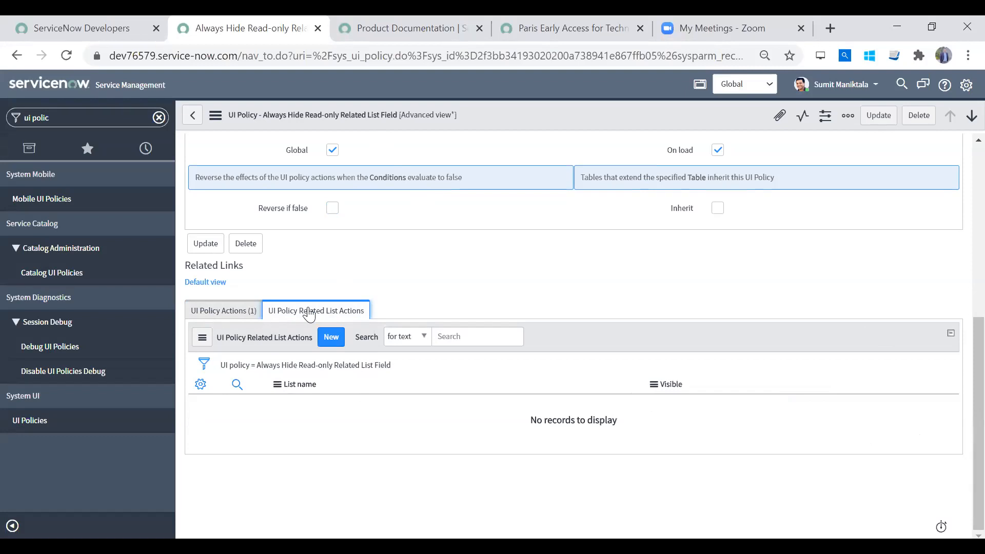
left_click(222, 312)
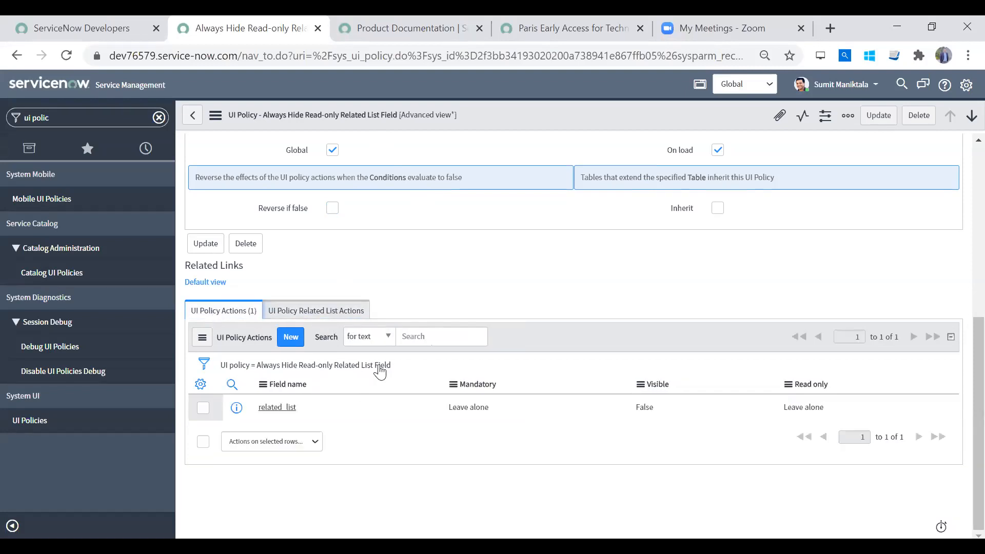
left_click(318, 312)
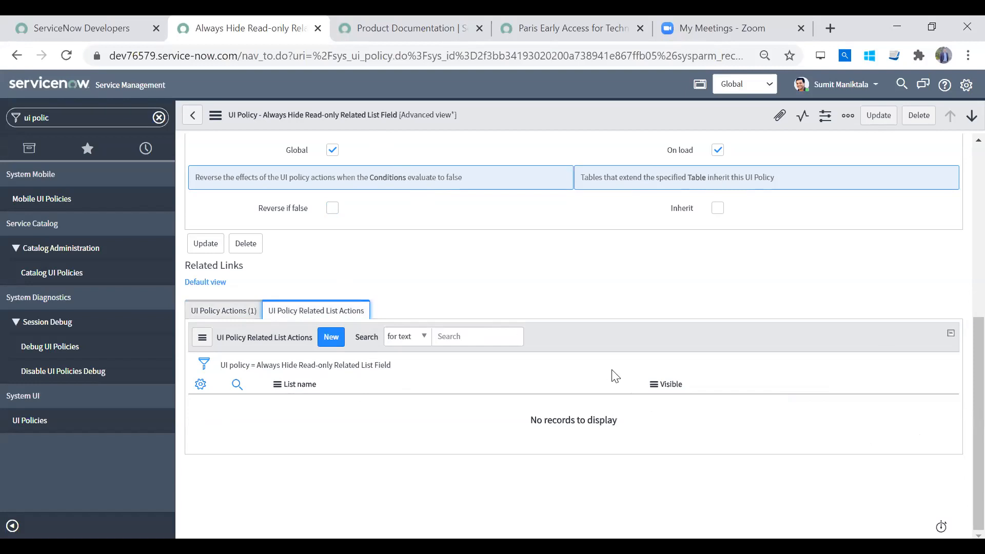
left_click(222, 313)
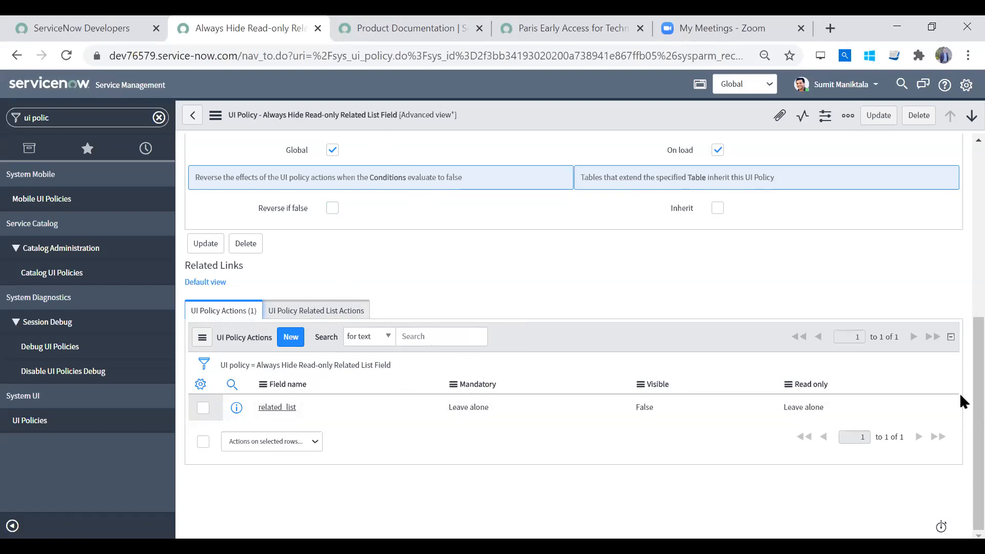
- Enable Run scripts in the UI policy's script settings
scroll(960, 226, "up", 6)
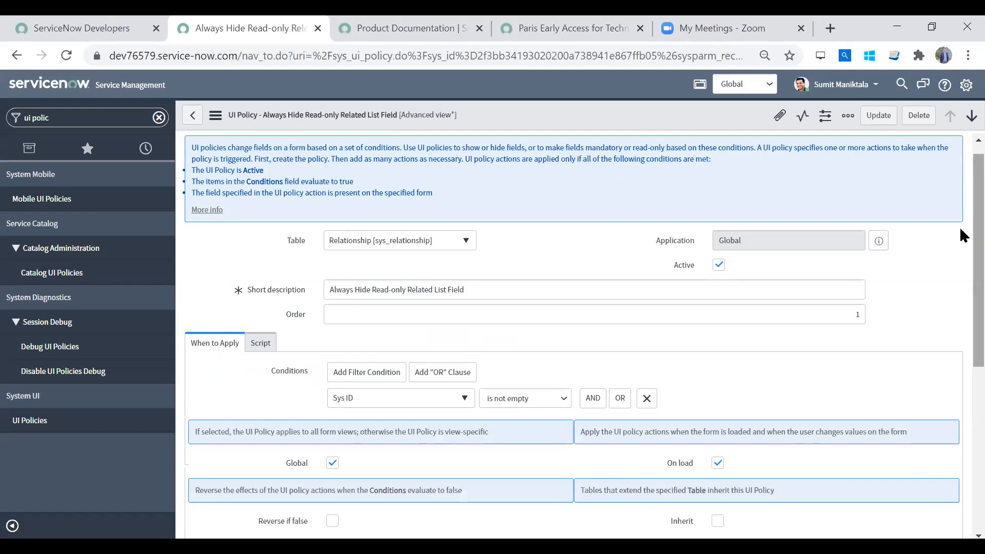
left_click(259, 344)
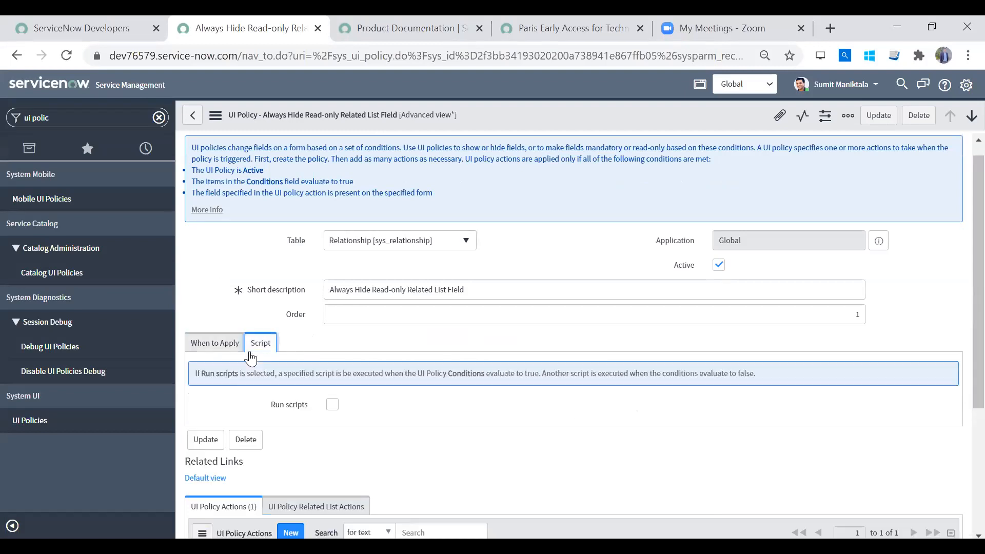
left_click(333, 405)
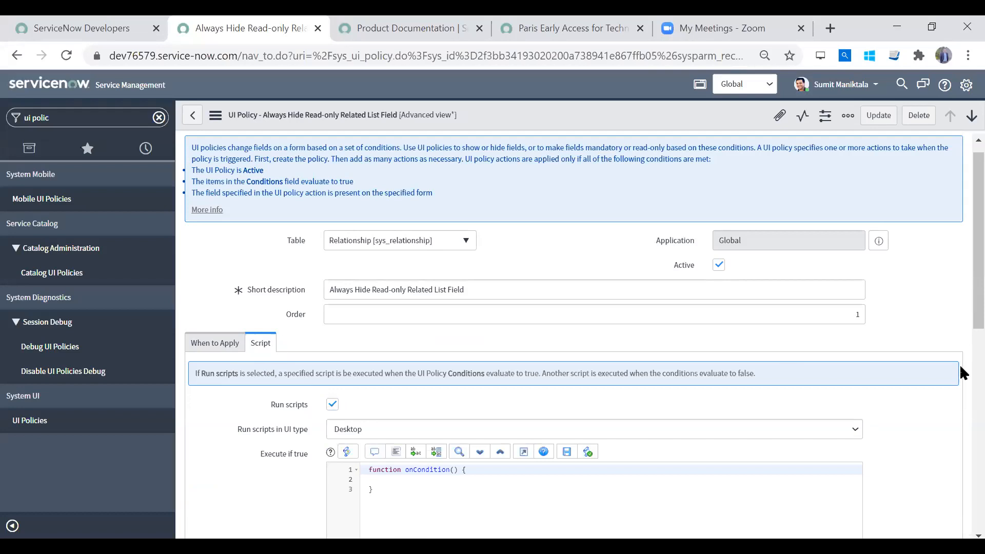
- Examine the onCondition function bodies in the policy's Execute if true and Execute if false scripts
left_click_drag(966, 375, 964, 337)
scroll(965, 372, "down", 4)
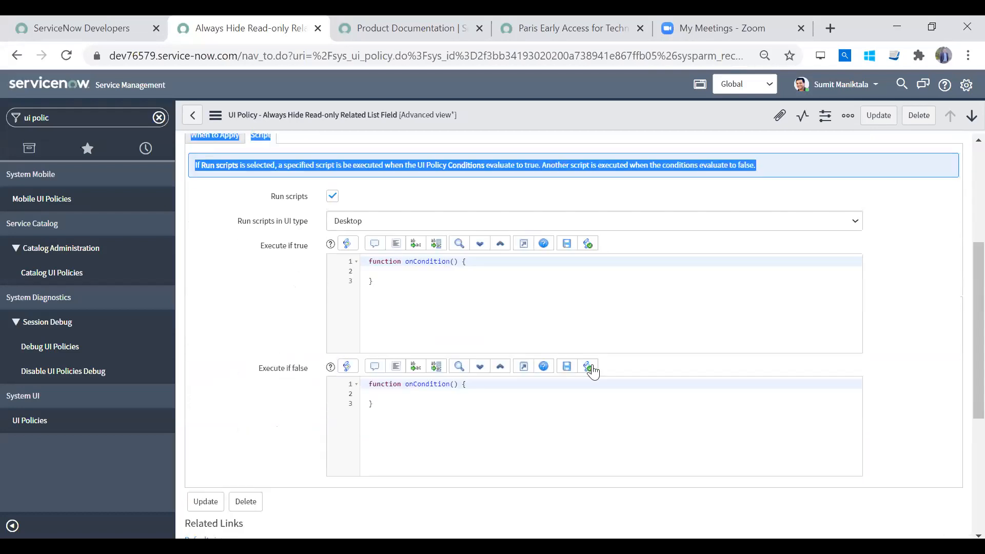
left_click(594, 320)
left_click(546, 448)
left_click(430, 275)
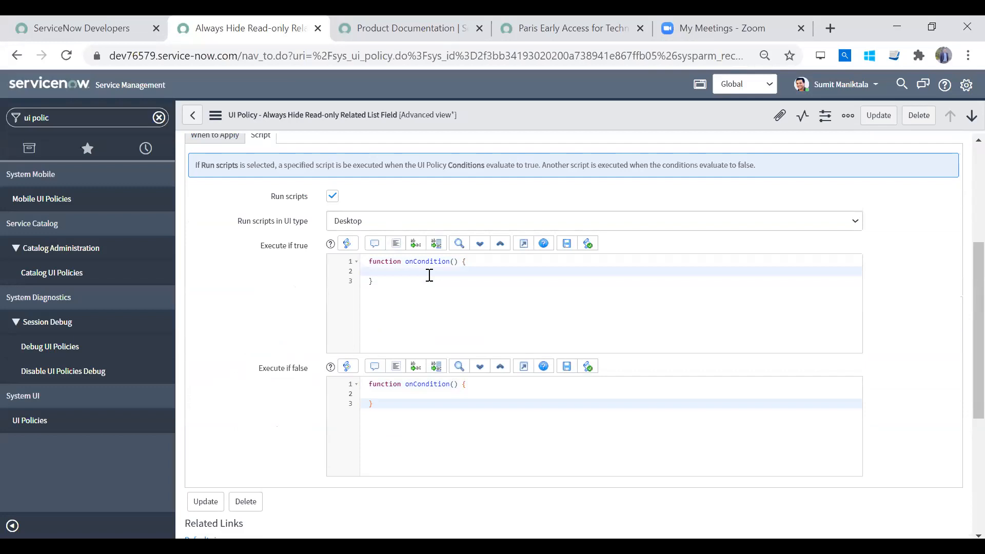
left_click(385, 394)
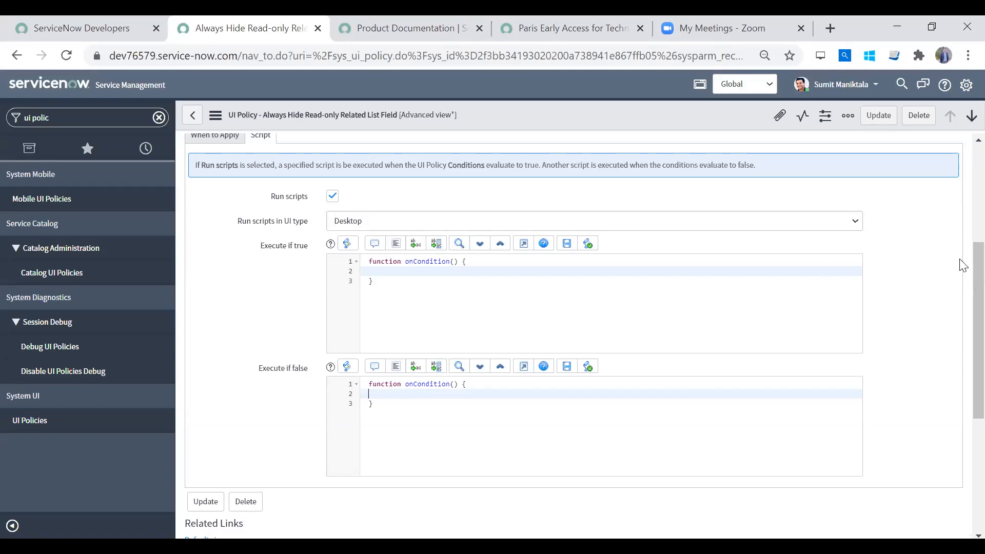
- Compare the policy's UI Policy Actions list with its script section and general fields
left_click_drag(978, 285, 979, 431)
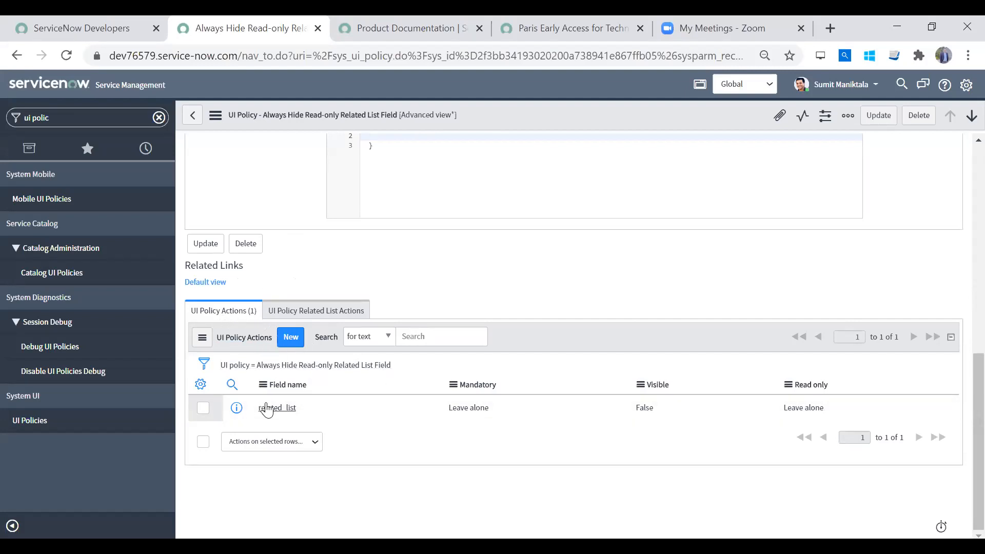
scroll(960, 315, "up", 5)
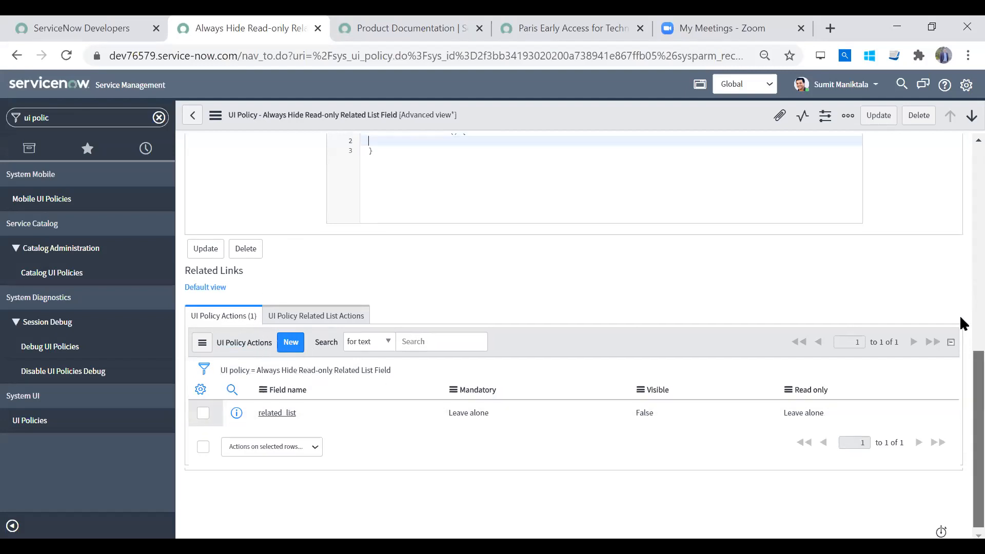
scroll(961, 269, "up", 2)
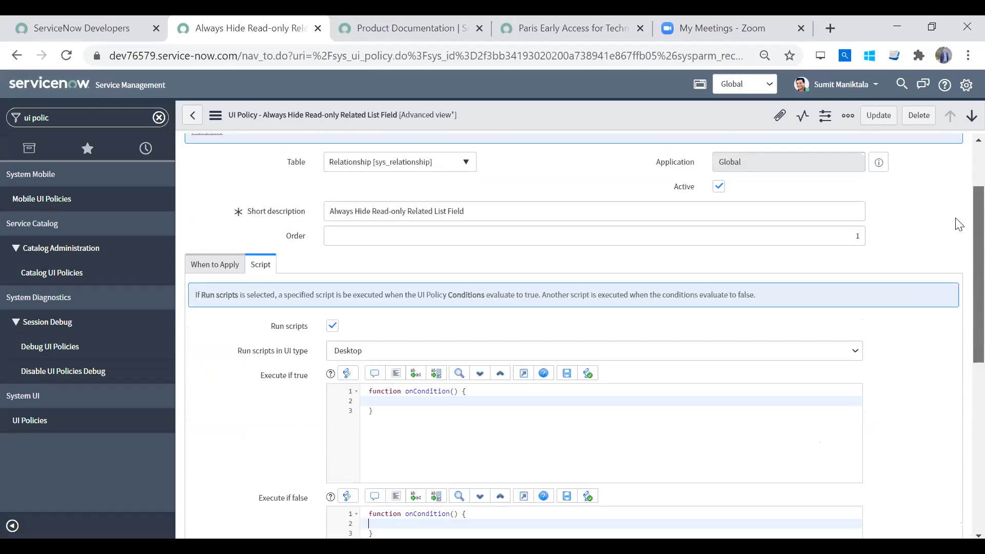
scroll(959, 205, "up", 1)
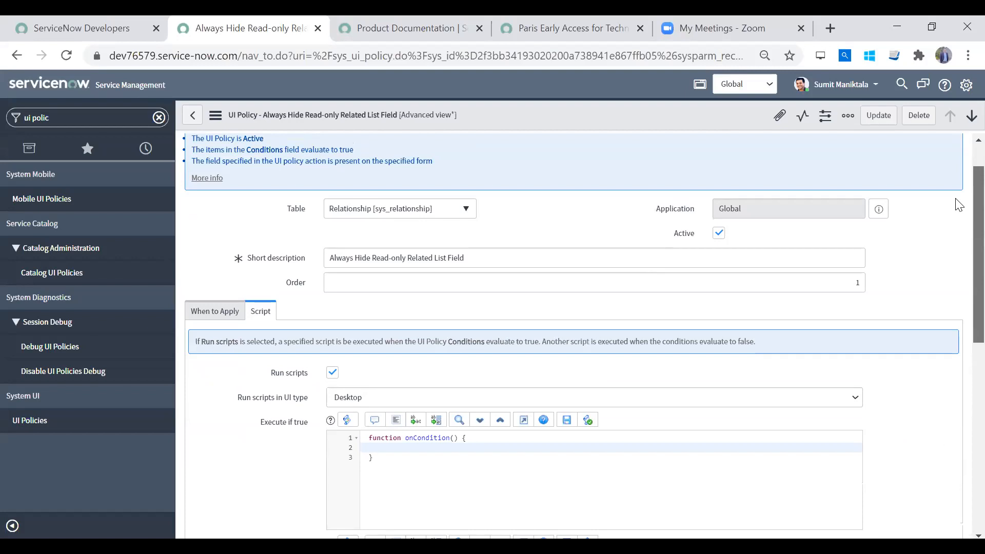
left_click_drag(956, 199, 957, 221)
scroll(960, 273, "down", 5)
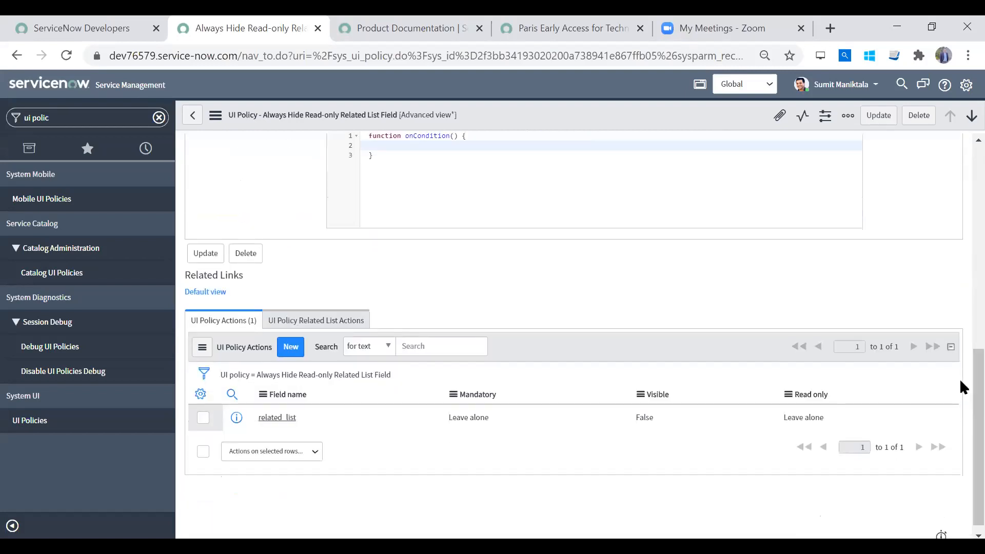
scroll(959, 395, "up", 5)
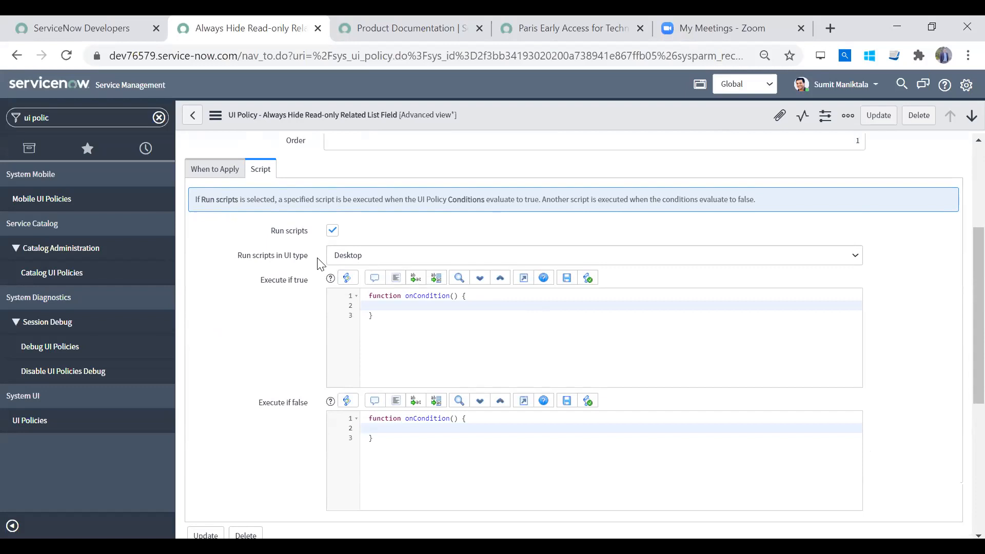
- Set the policy's Run scripts in UI type to Mobile / Service Portal after checking the available options
left_click(366, 260)
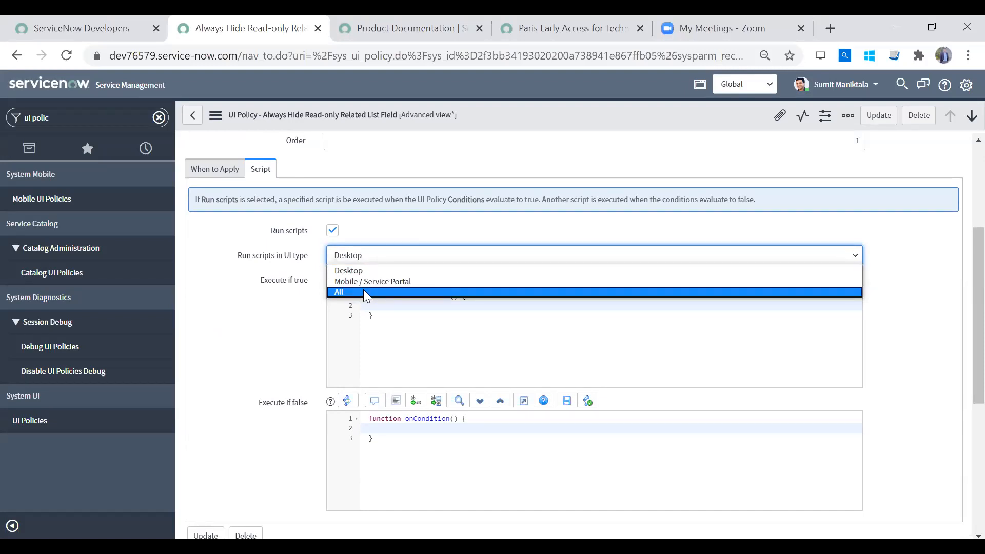
left_click(269, 279)
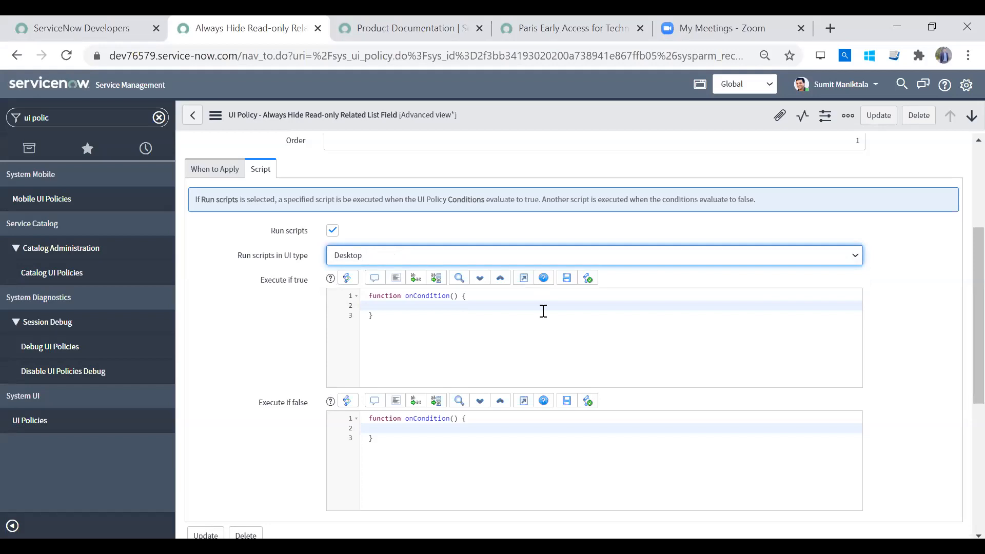
left_click(502, 264)
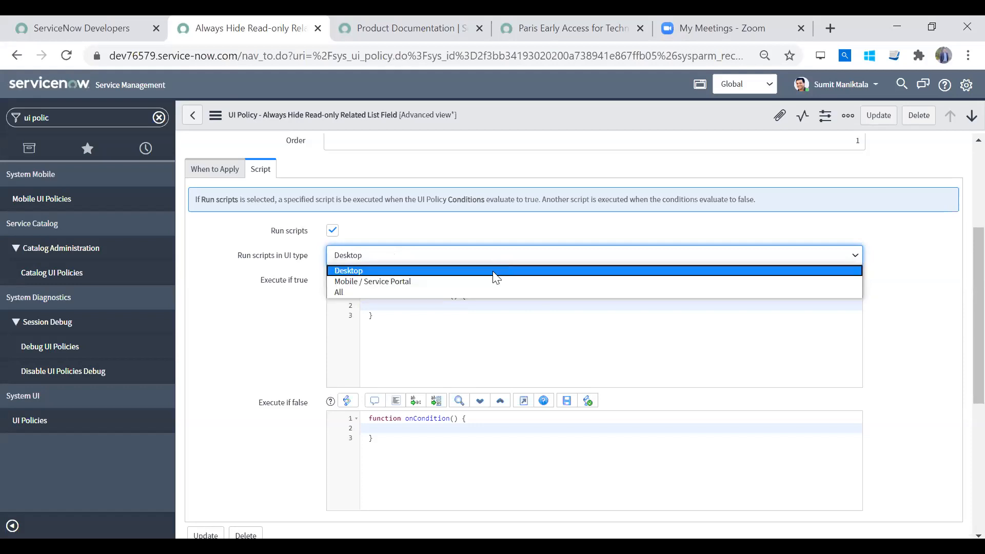
left_click(488, 281)
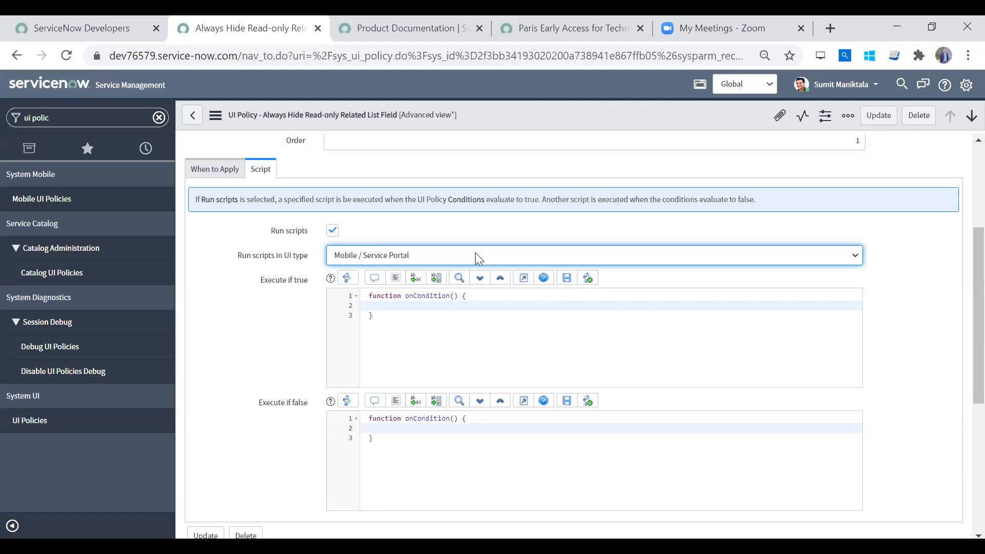
- Look up the studio module in the application navigator and clear the filter
left_click(77, 114)
type("st")
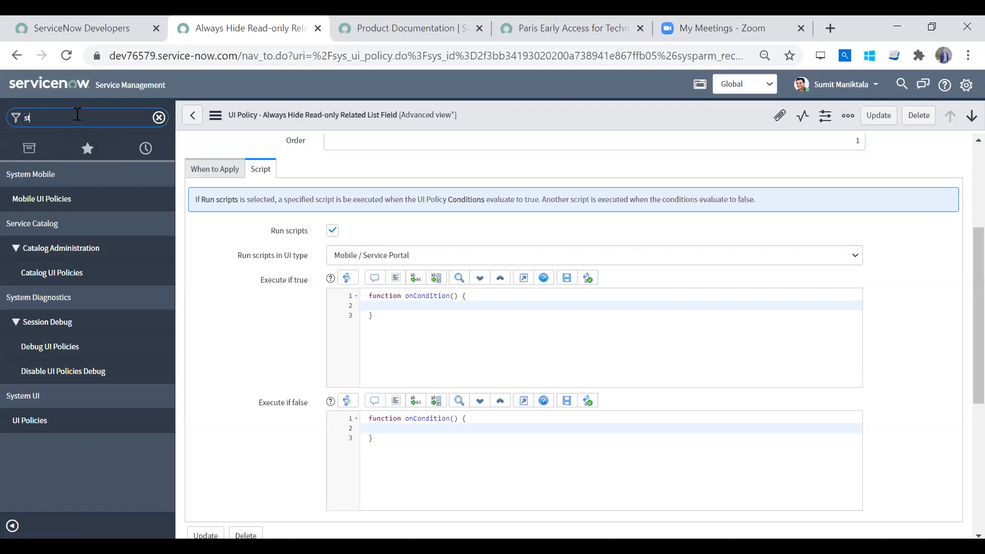
type("du")
key("BackSpace")
key("BackSpace")
type("udio")
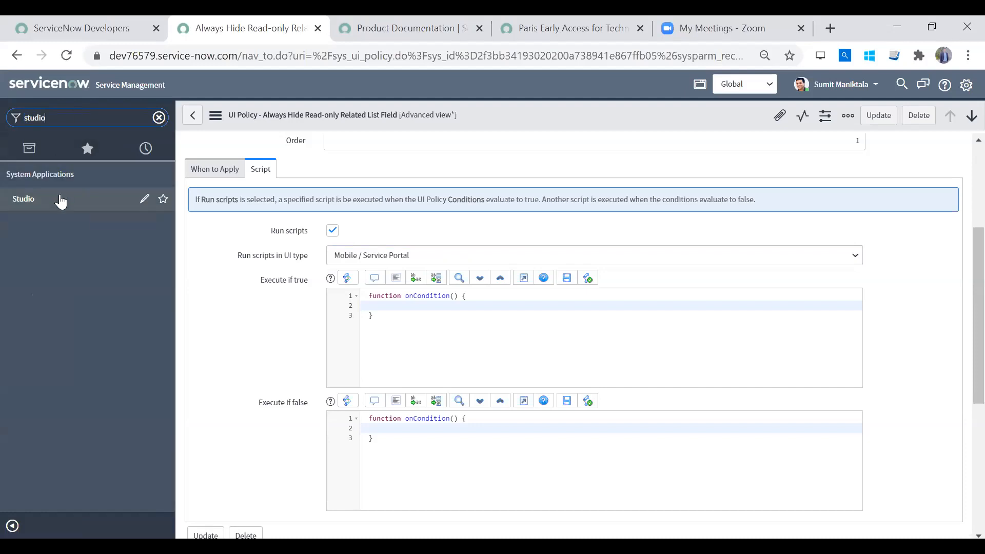
left_click(159, 117)
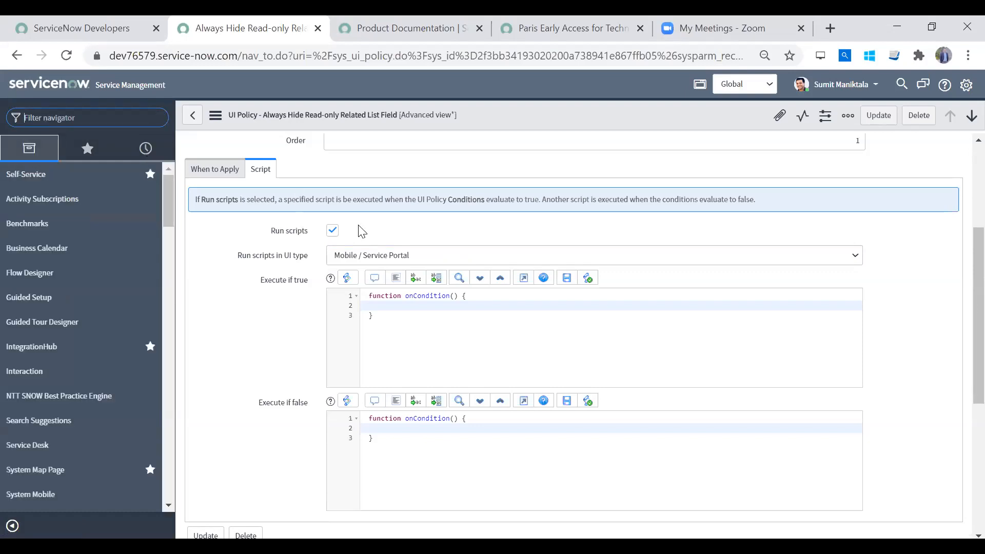
- Review the Desktop, Mobile / Service Portal and All choices for Run scripts in UI type, keeping the selected one
left_click(385, 257)
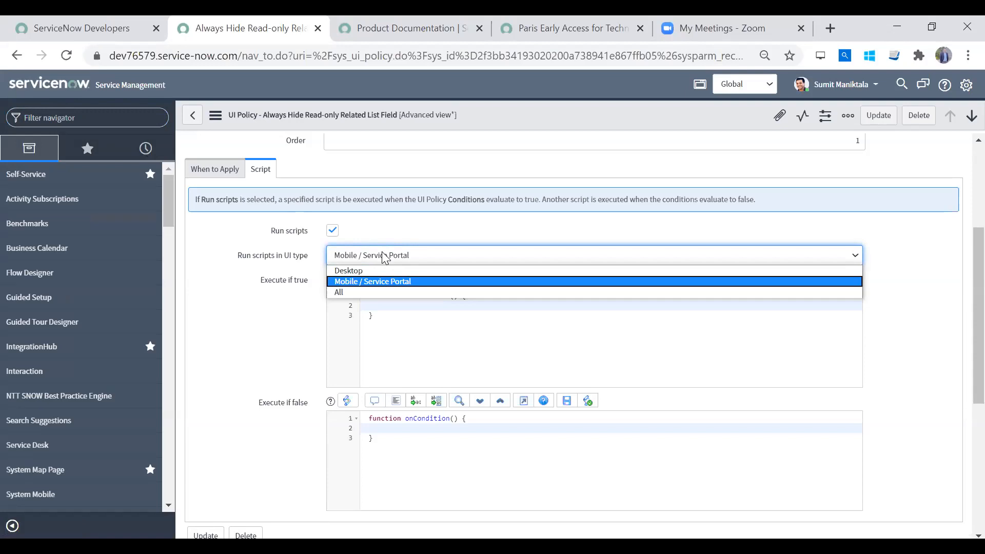
left_click(385, 257)
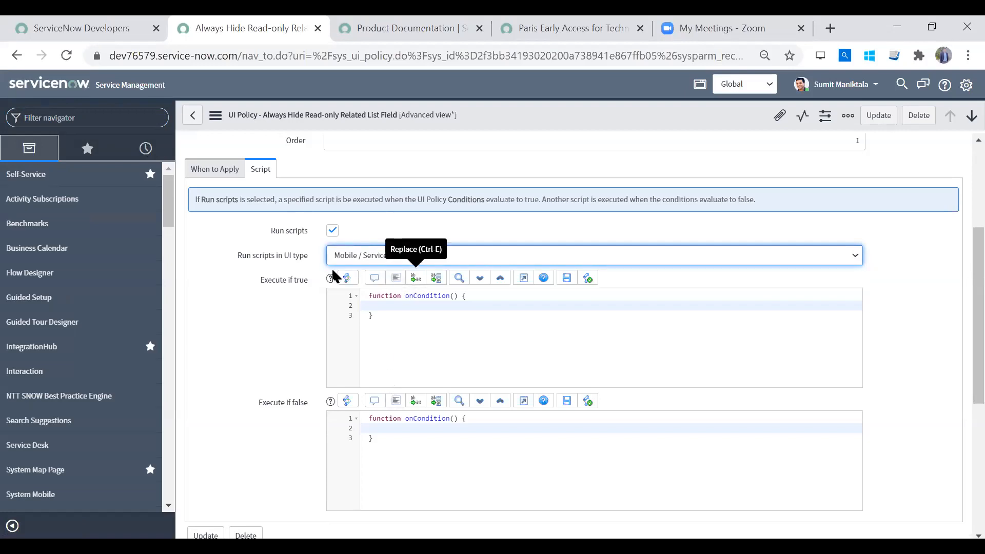
left_click(413, 259)
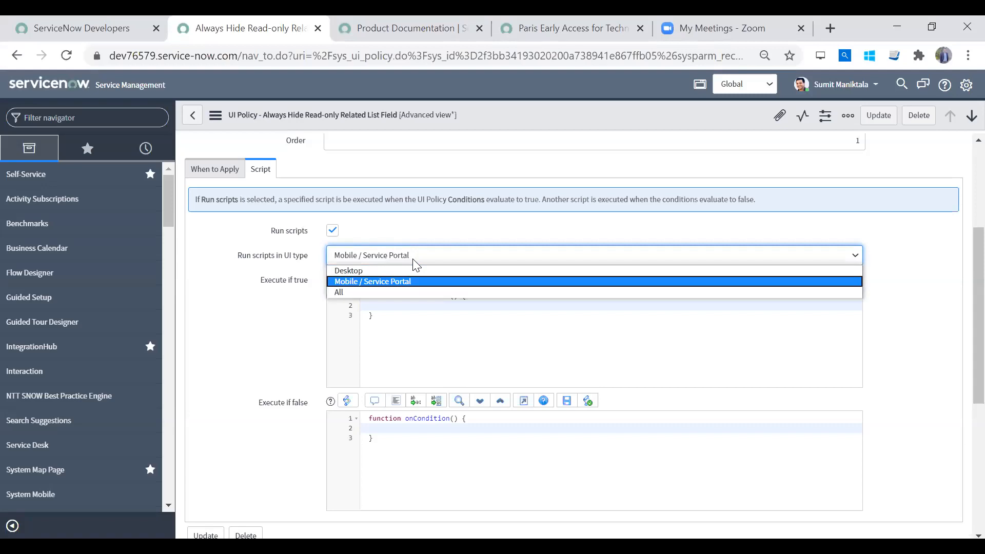
left_click(416, 263)
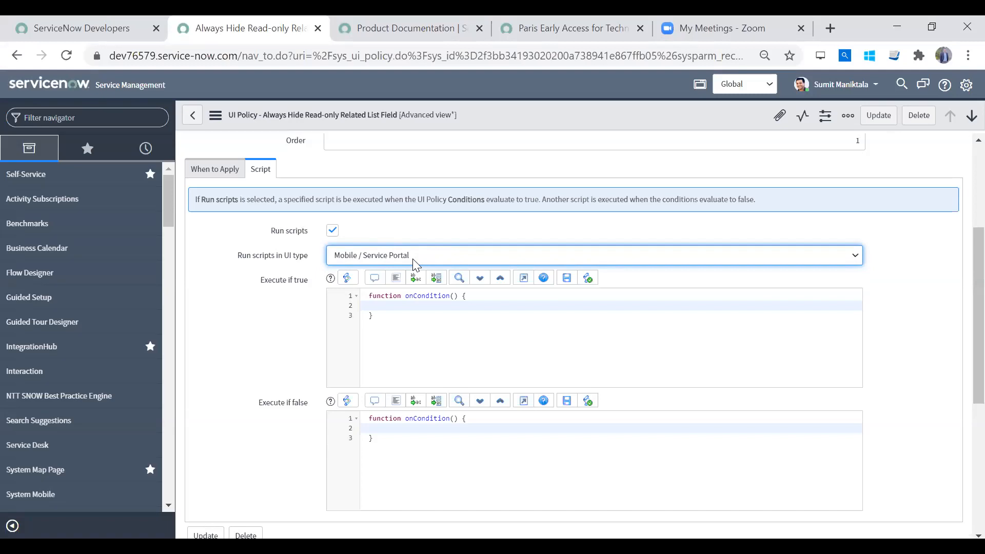
left_click(415, 263)
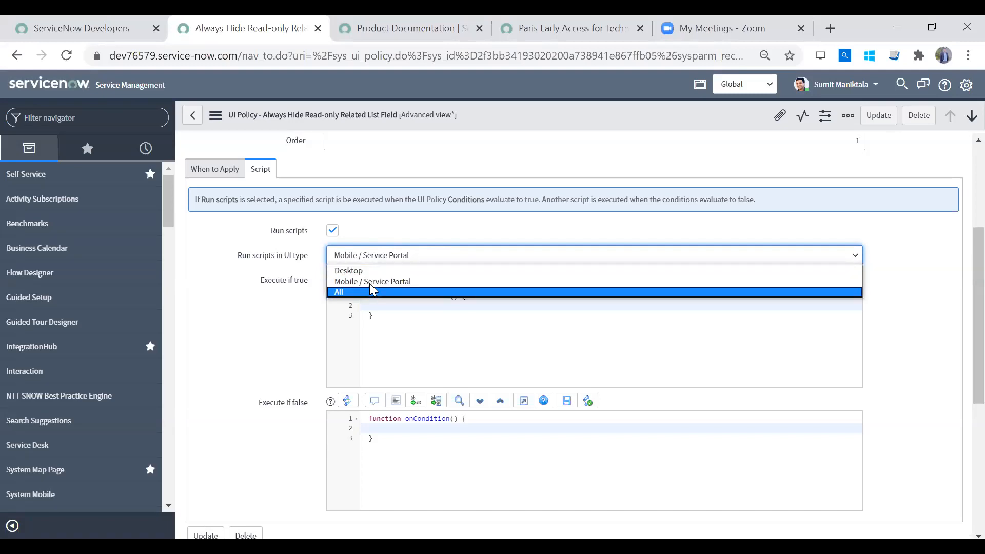
left_click(278, 280)
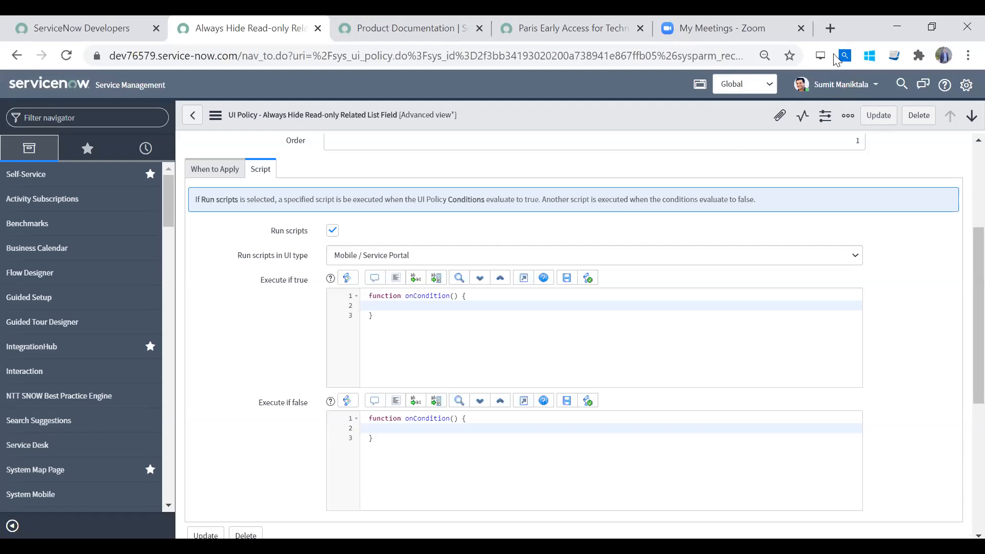
- Try to open the instance's portal in a new browser tab using the URL suffix ssp
left_click_drag(243, 56, 8, 87)
key("ctrl+c")
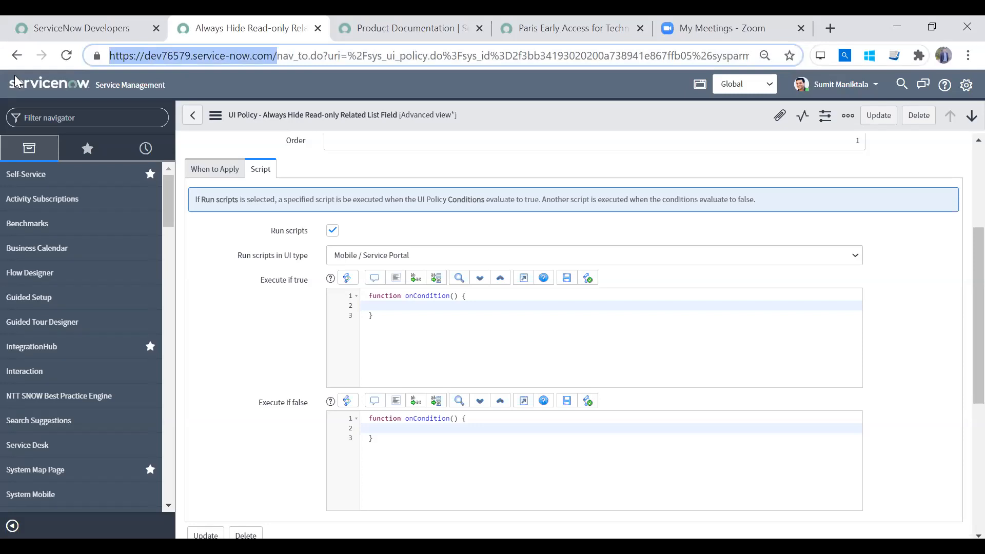
key("ctrl+t")
key("ctrl+v")
type("ssp")
key("Return")
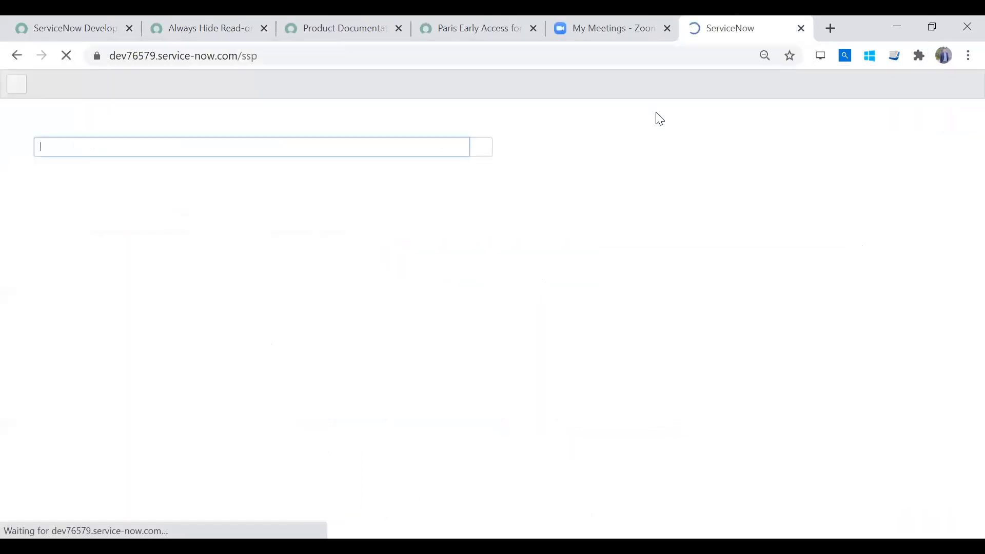
key("alt+Tab")
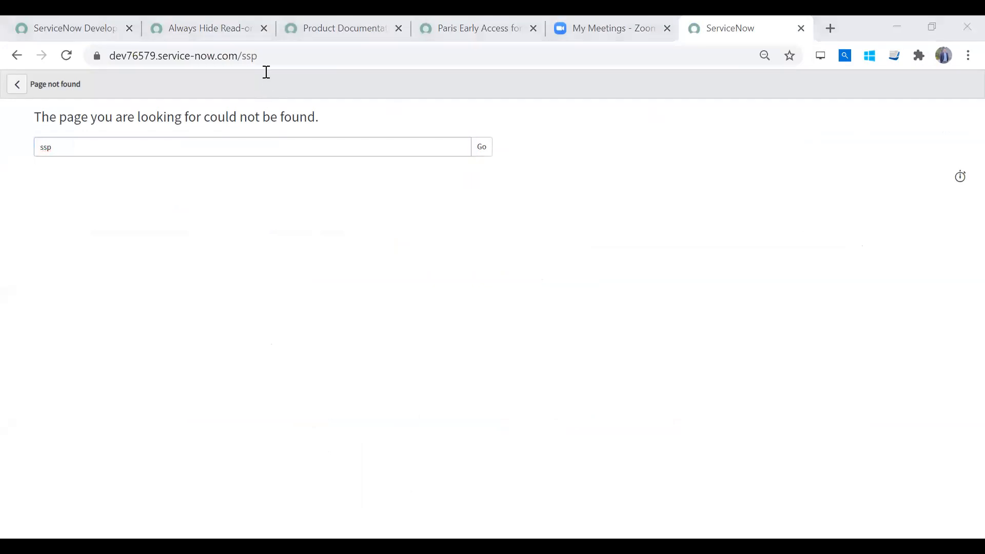
- Find the Portals module from the UI policy's navigator, open its list in a new tab and open the Service Portal record
left_click(213, 30)
left_click(110, 119)
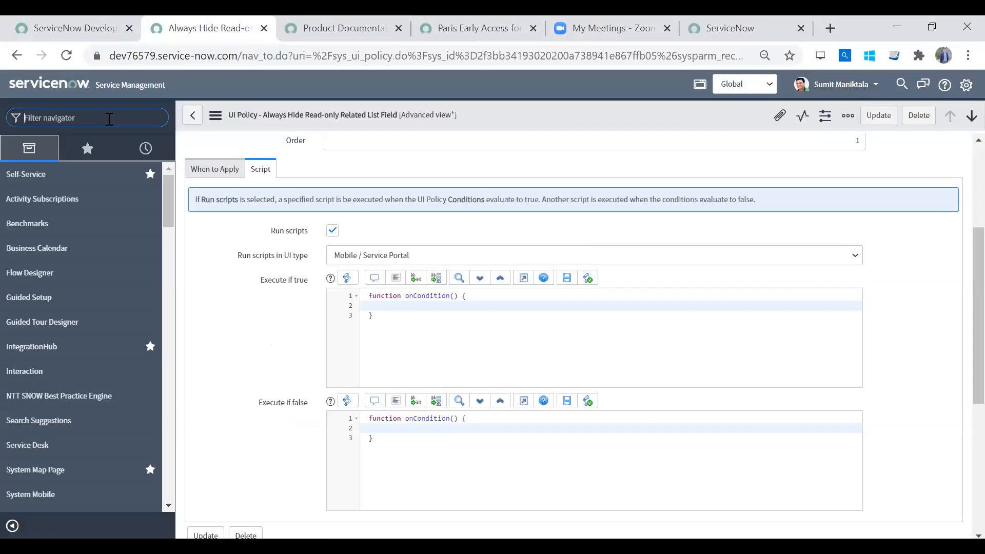
type("portals")
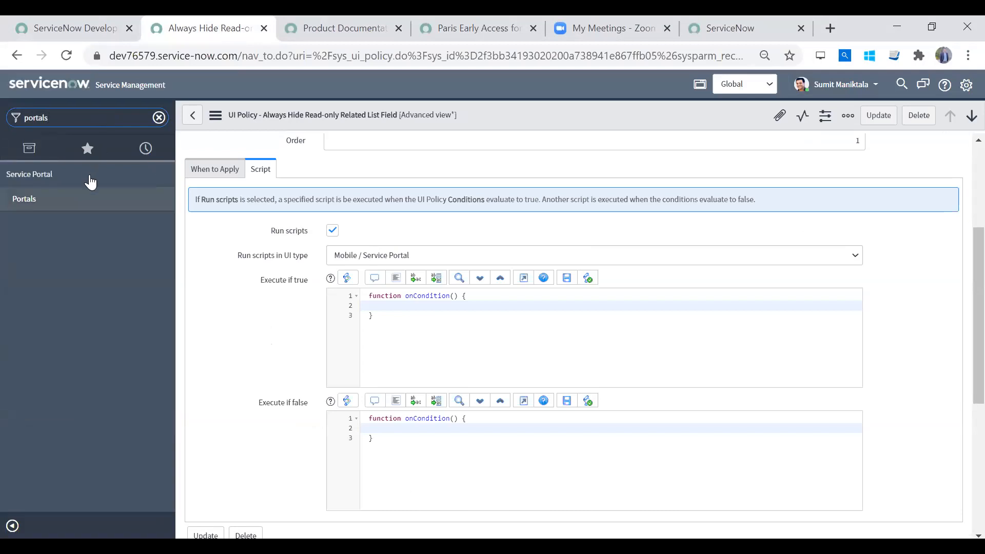
middle_click(66, 200)
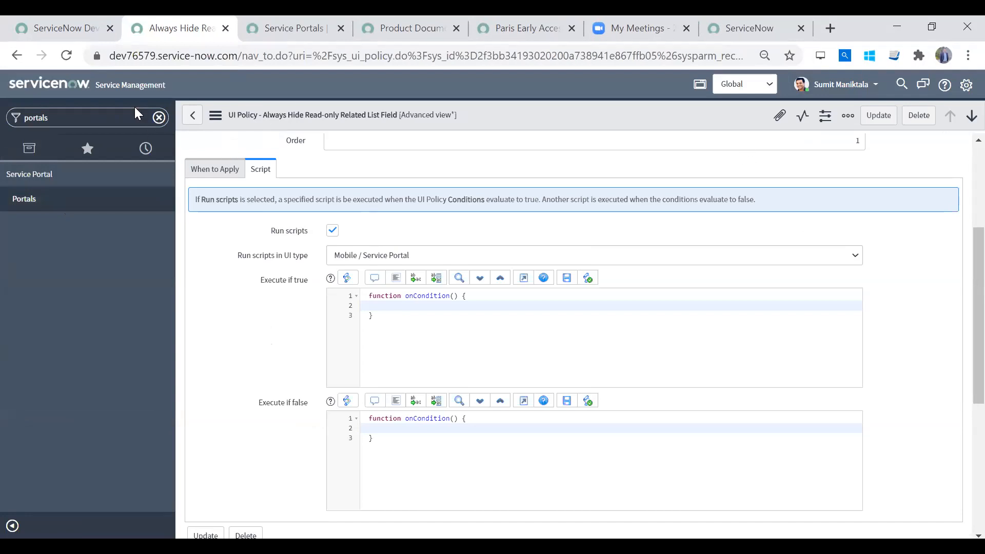
key("ctrl+Tab")
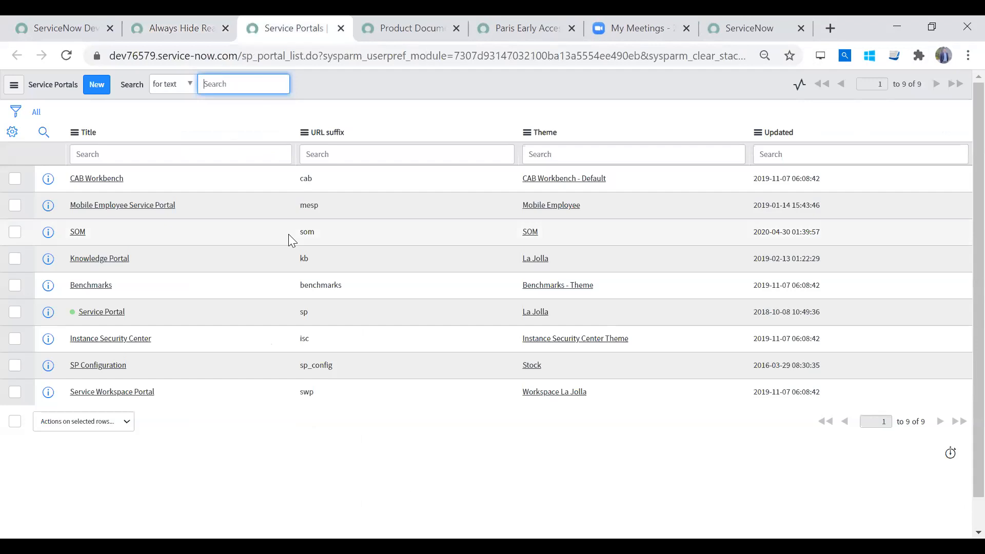
left_click(114, 314)
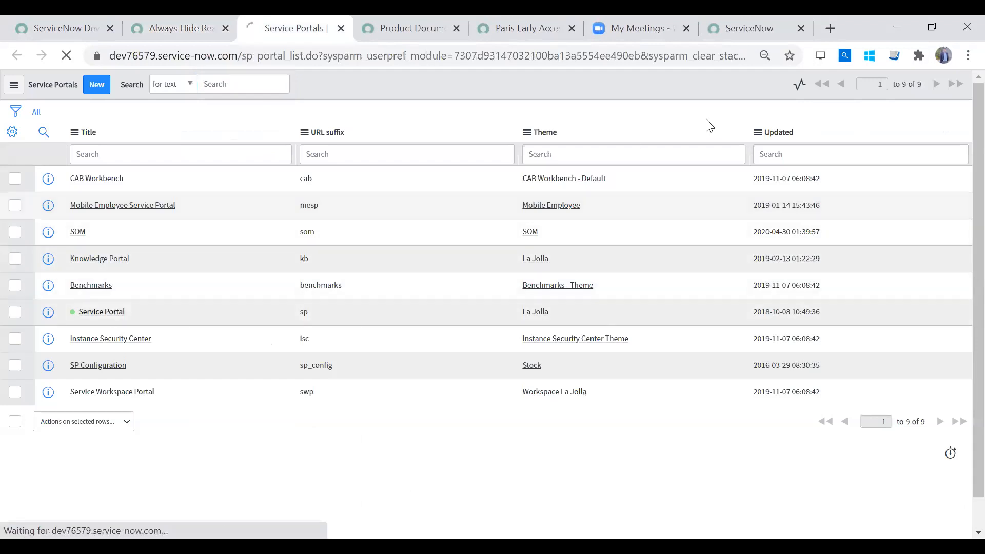
- Open the instance's Service Portal home page by replacing the ssp URL suffix with sp
key("ctrl+9")
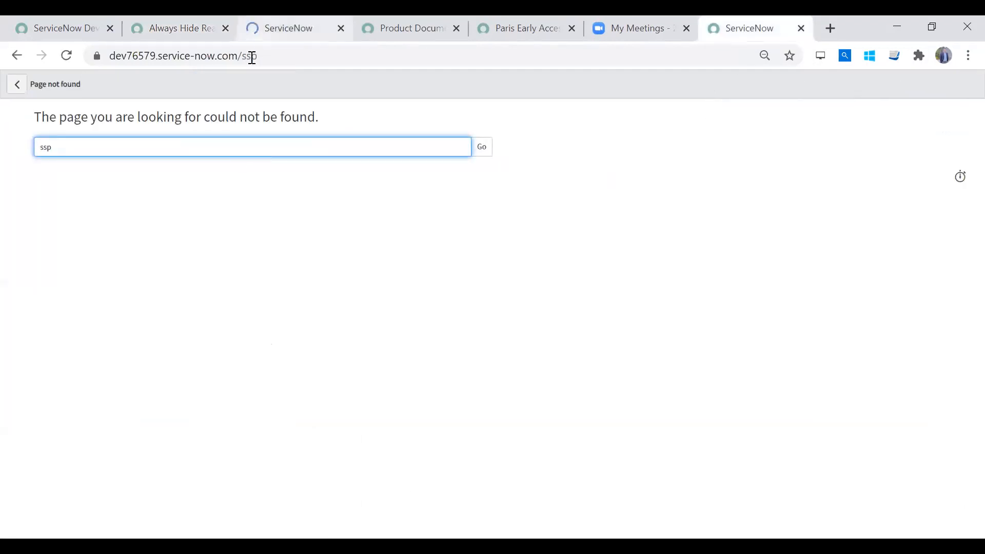
double_click(252, 55)
key("BackSpace")
type("sp")
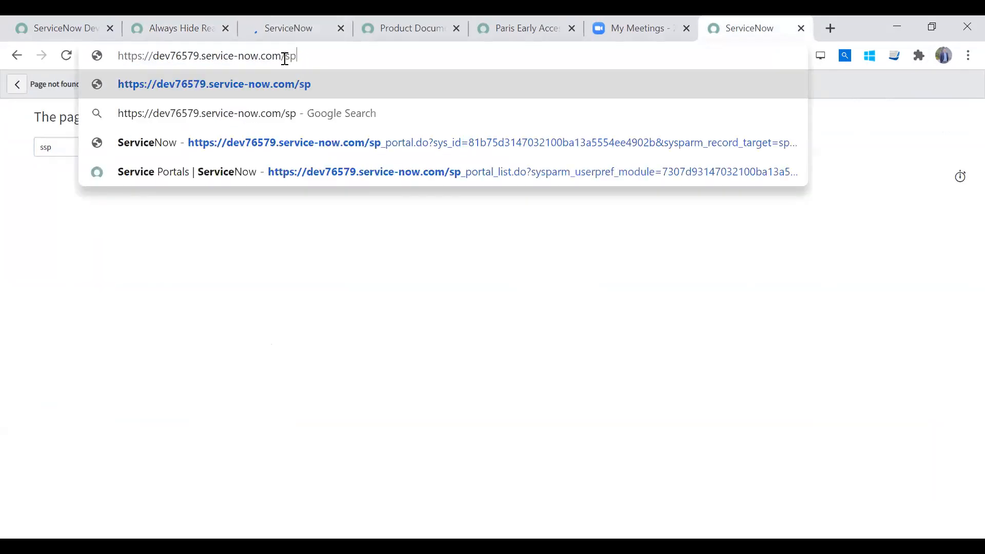
key("Return")
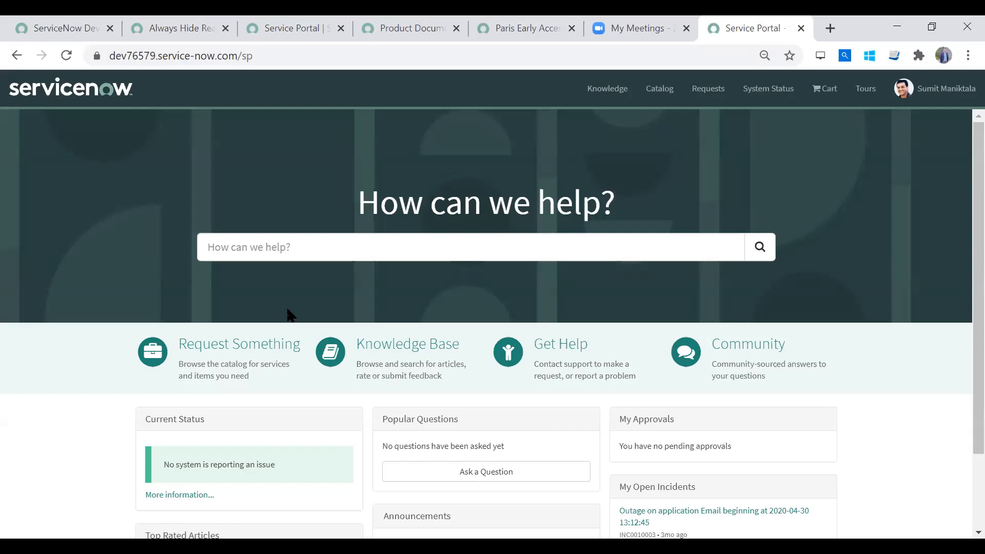
- Return to the UI policy record and clear the portals filter from the application navigator
left_click(151, 30)
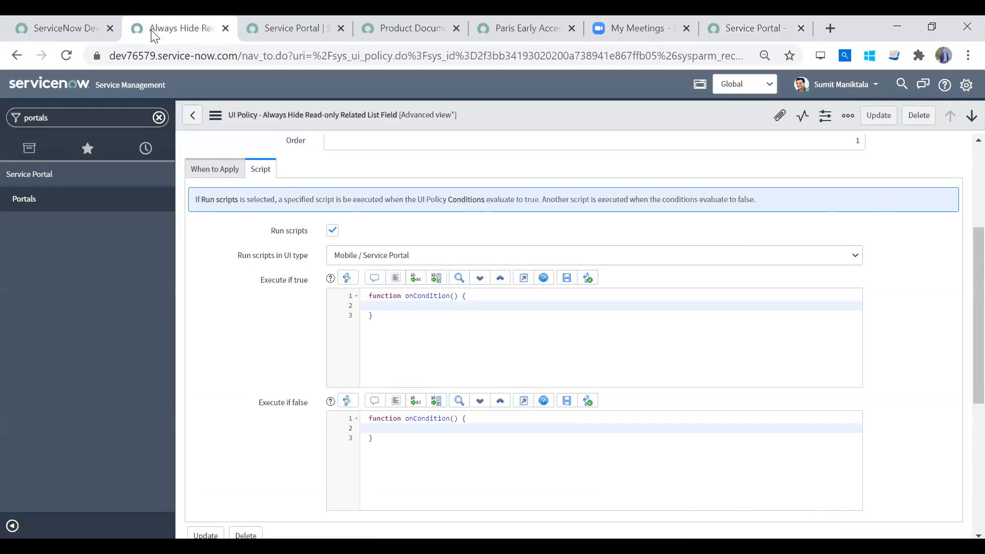
left_click(160, 121)
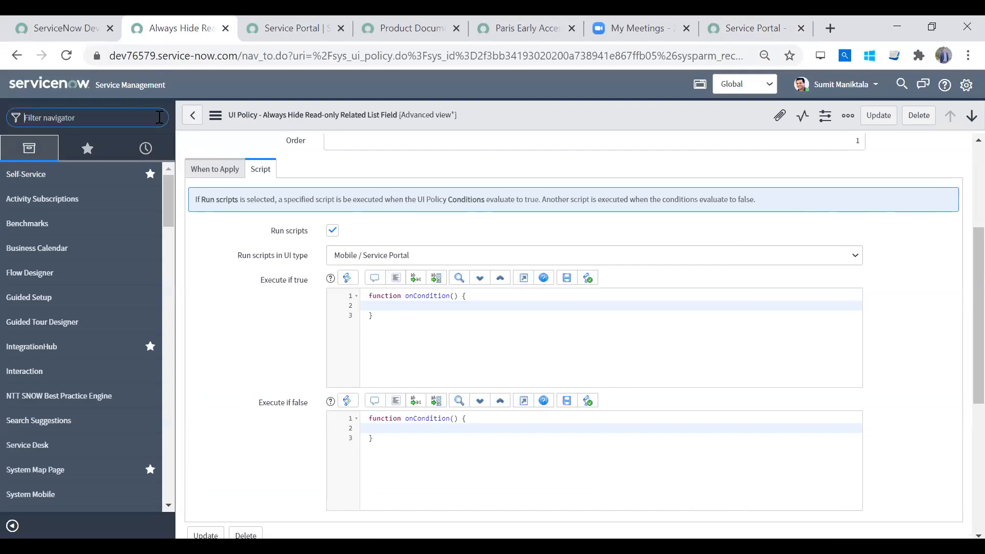
- Switch to the open Service Portal tab and examine its home page and URL
left_click(739, 29)
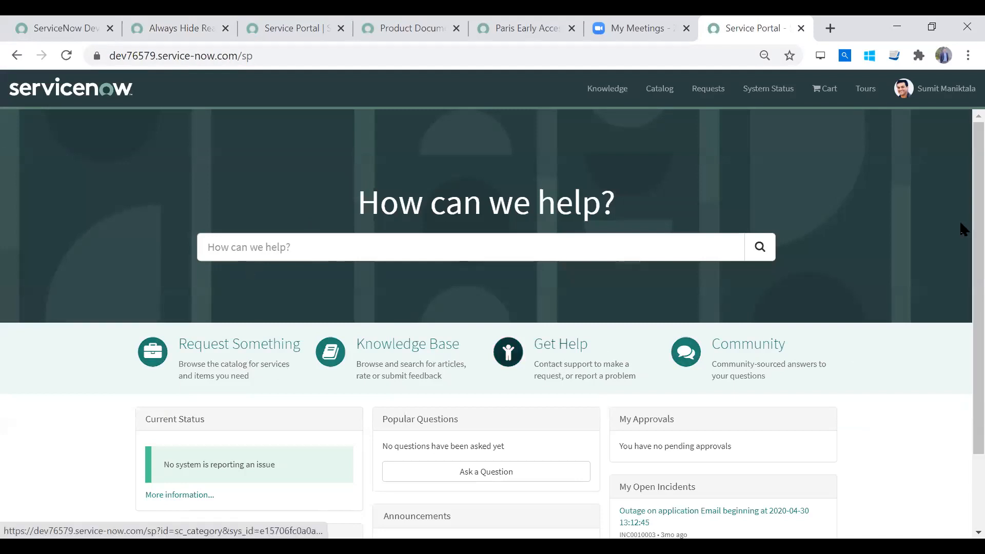
scroll(961, 390, "down", 2)
scroll(963, 231, "up", 2)
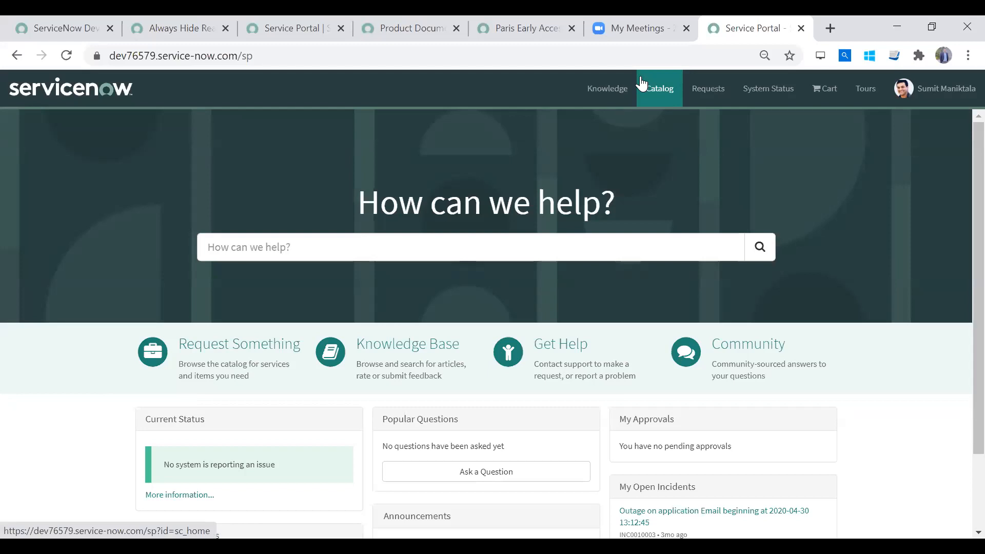
left_click(292, 60)
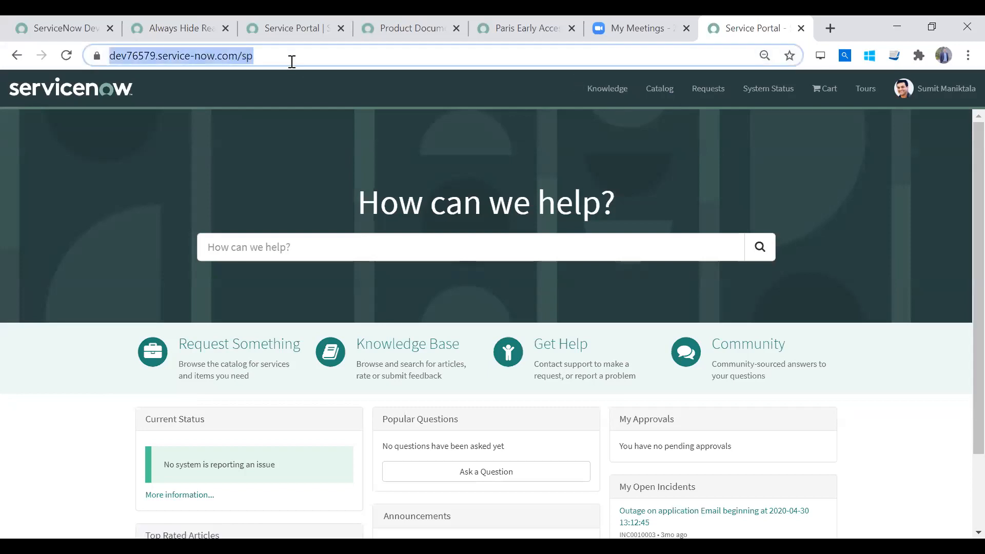
left_click(322, 95)
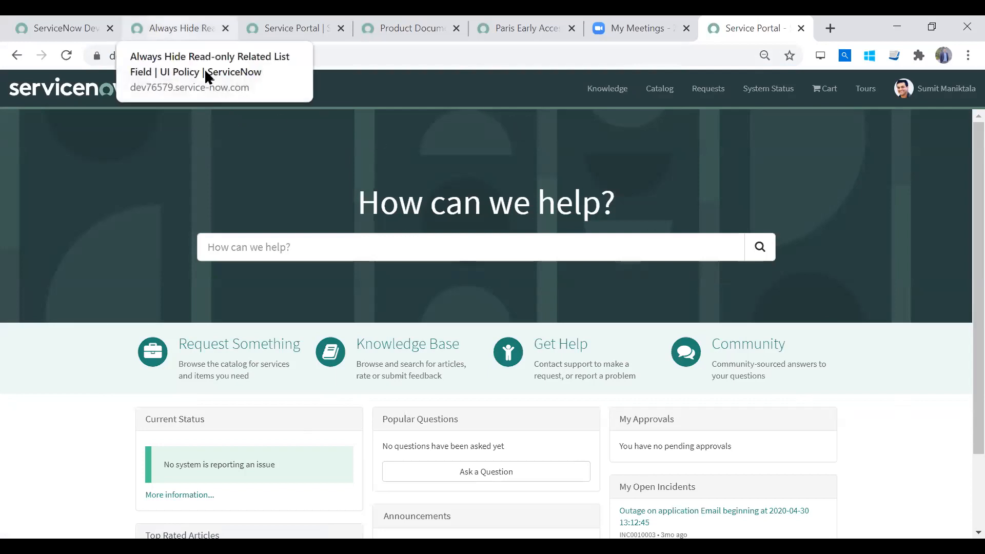
- Compare the UI policy record with the Service Portal page and review the choices for Run scripts in UI type
left_click(204, 69)
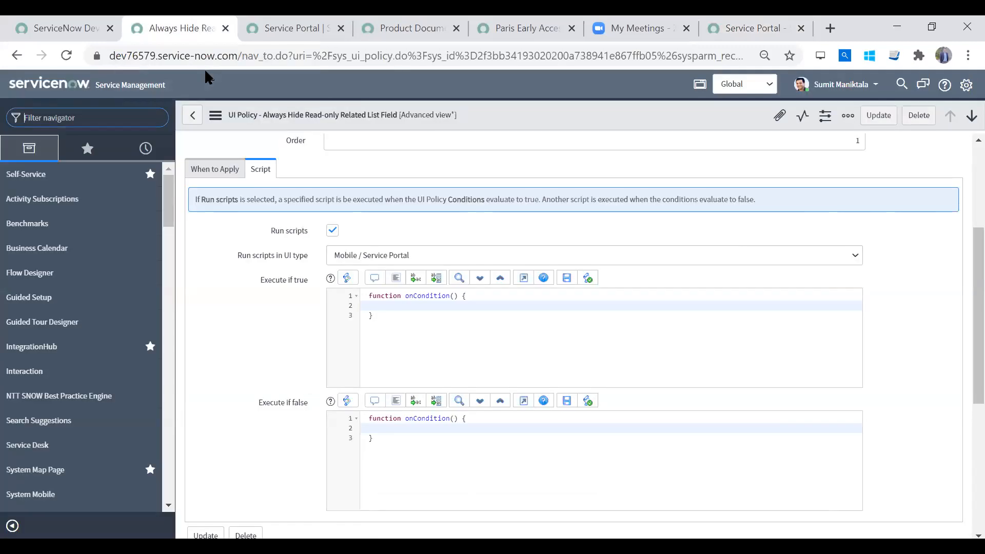
left_click(421, 259)
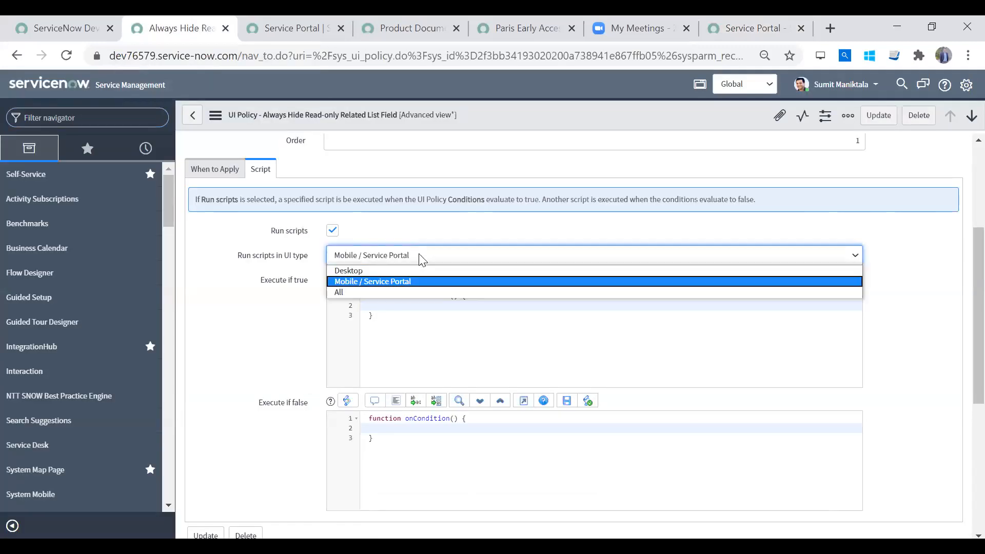
left_click(422, 259)
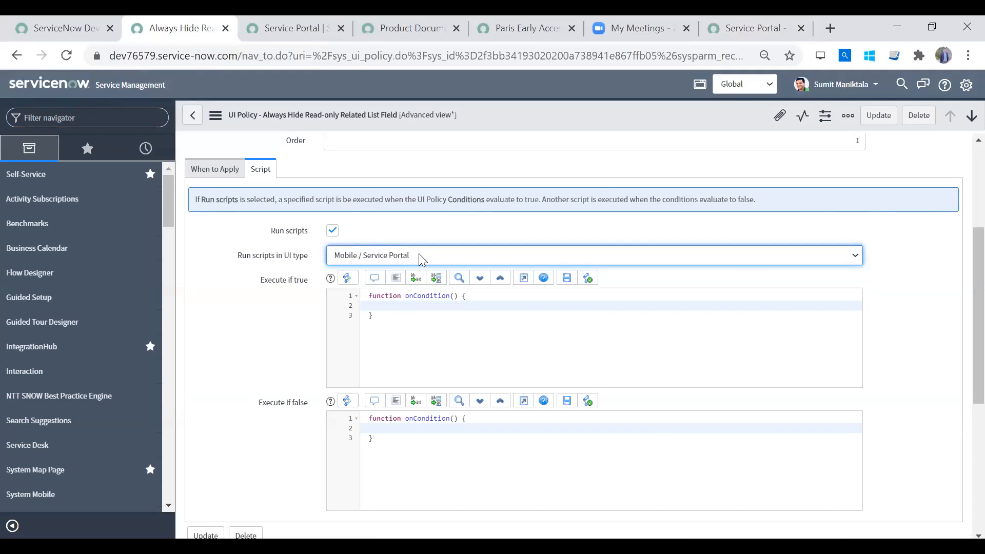
left_click(610, 78)
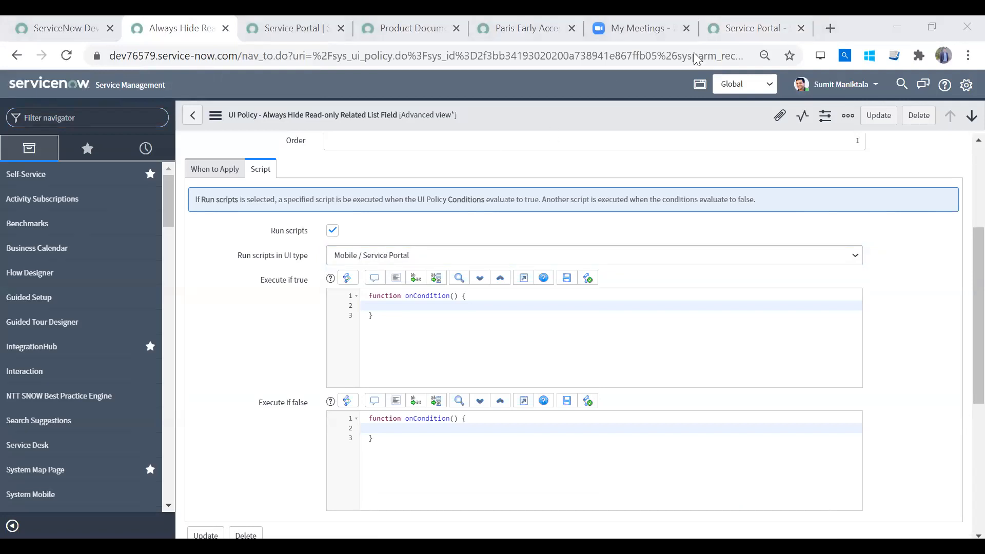
left_click(737, 31)
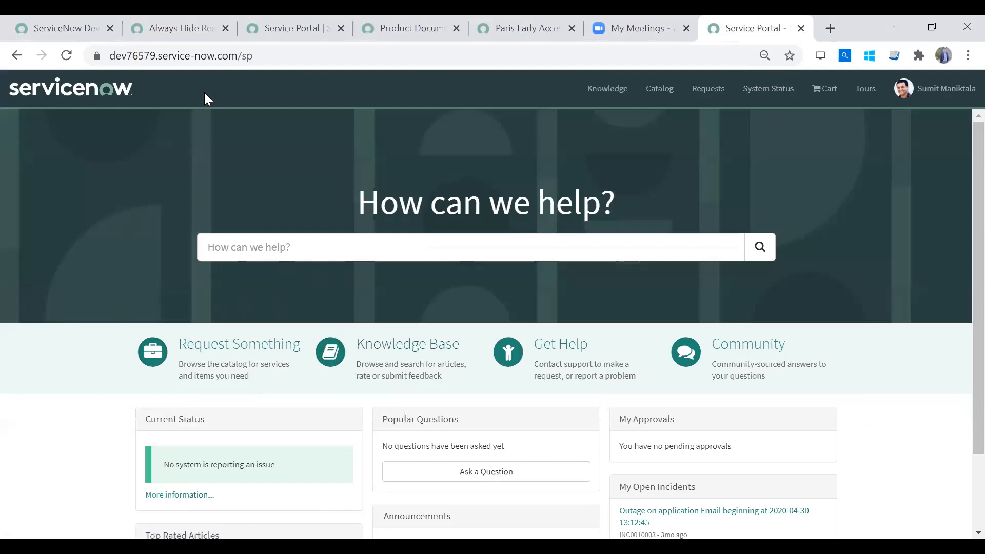
left_click(175, 30)
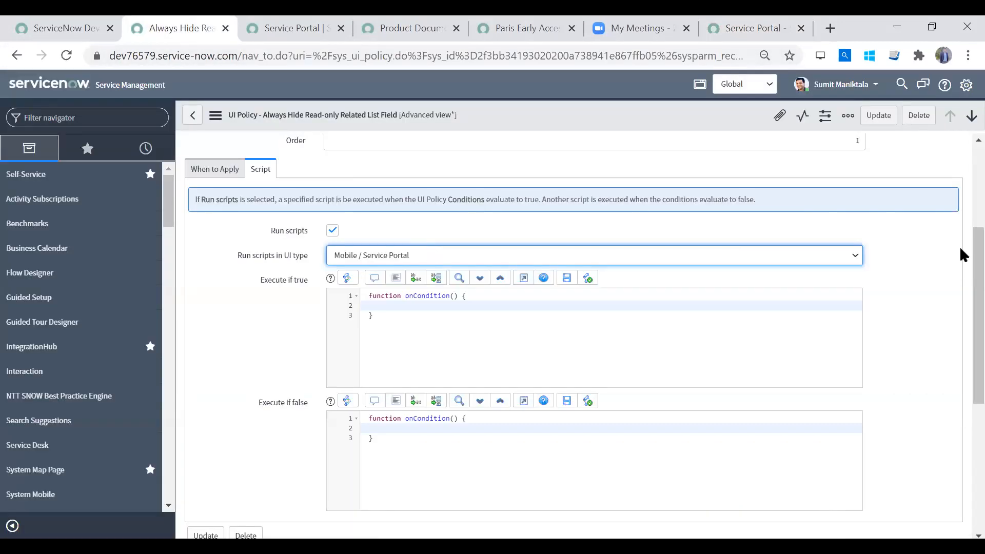
scroll(961, 293, "up", 4)
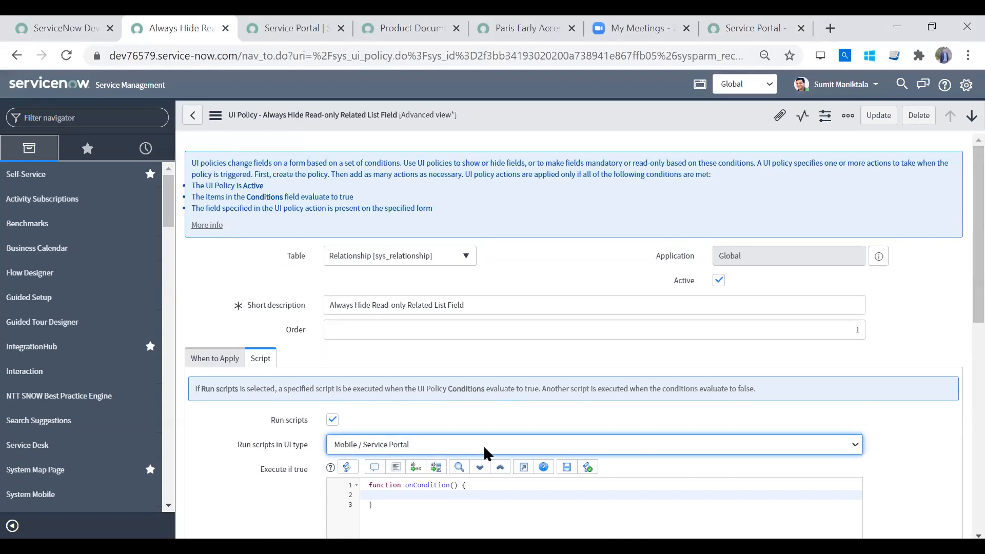
scroll(962, 270, "down", 5)
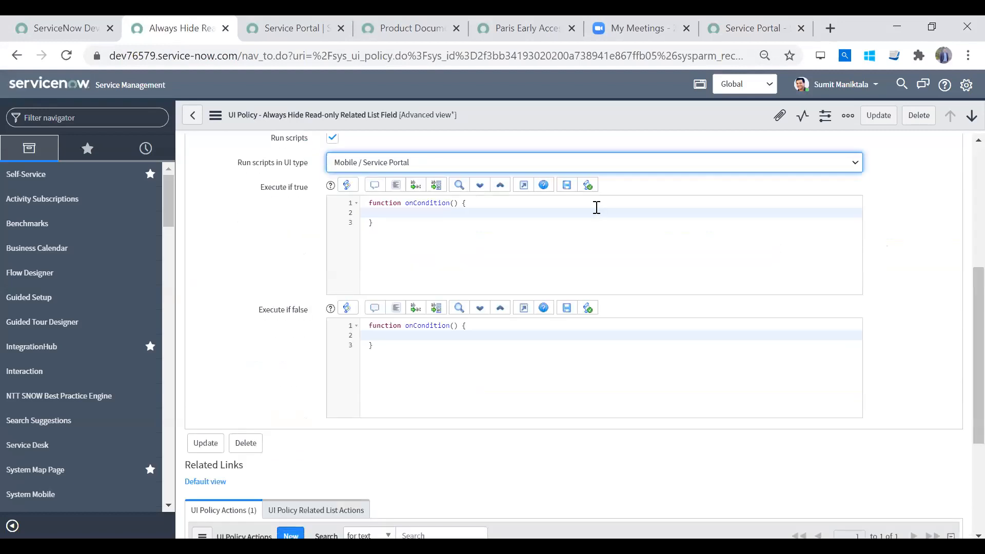
- Set the policy's Run scripts in UI type to All and return it to Mobile / Service Portal
left_click(587, 167)
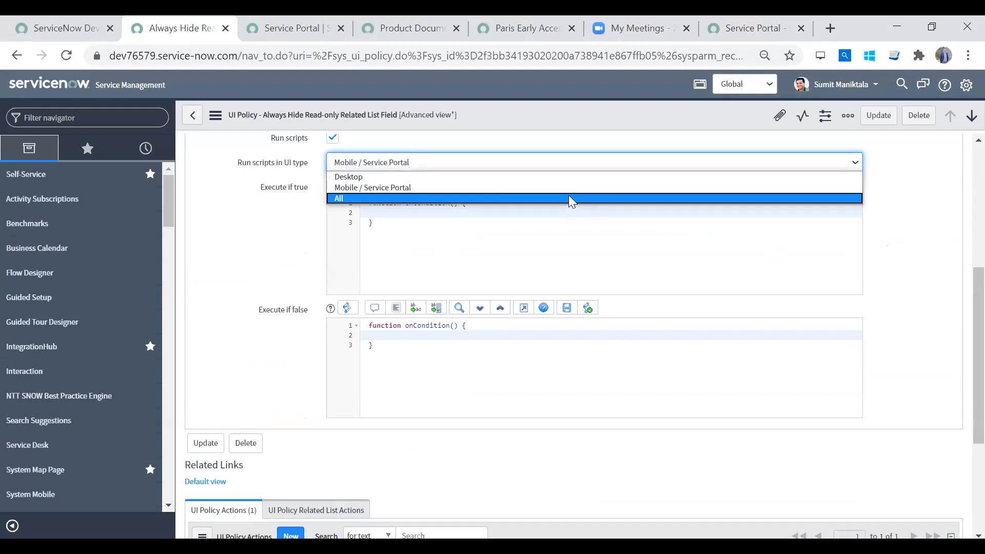
left_click(570, 198)
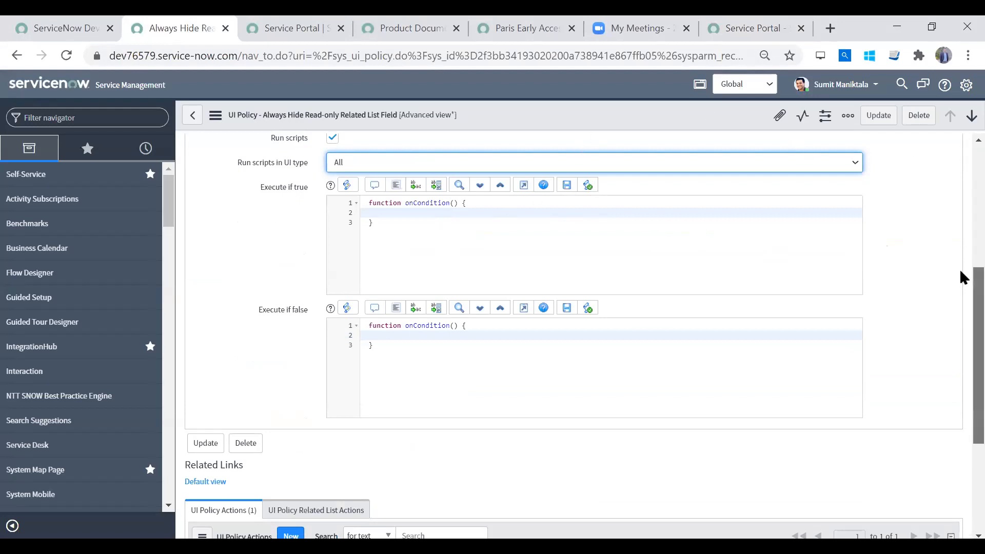
scroll(961, 275, "up", 1)
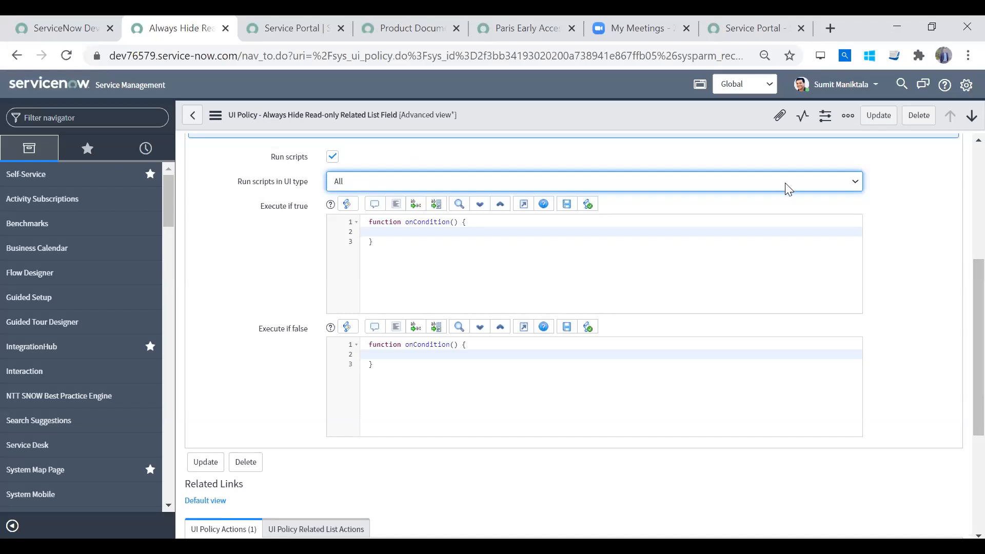
scroll(959, 295, "up", 2)
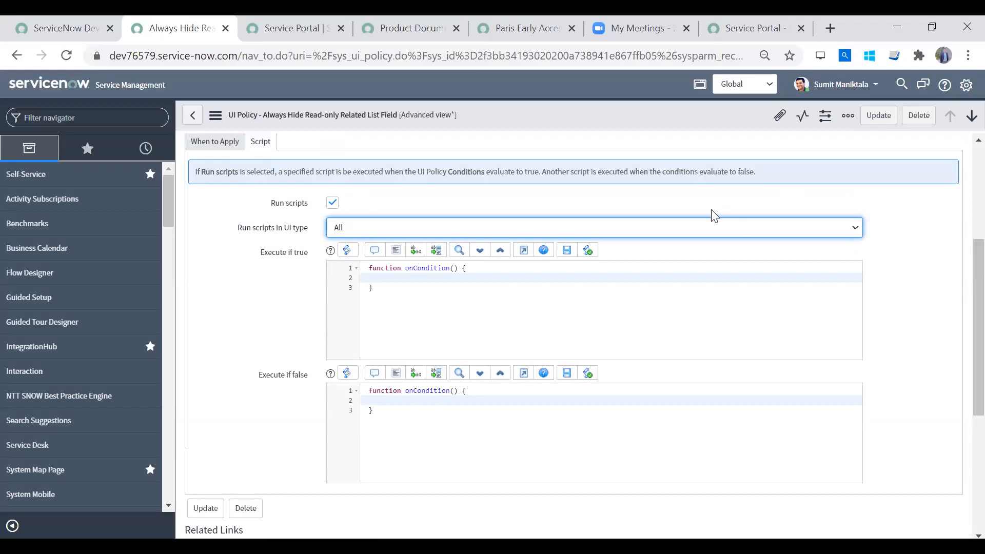
left_click(689, 228)
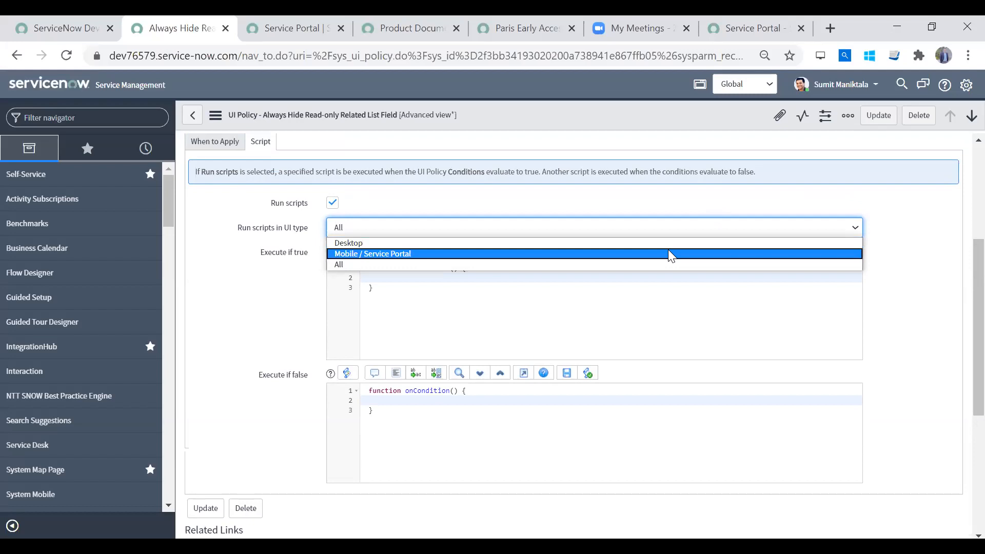
left_click(668, 252)
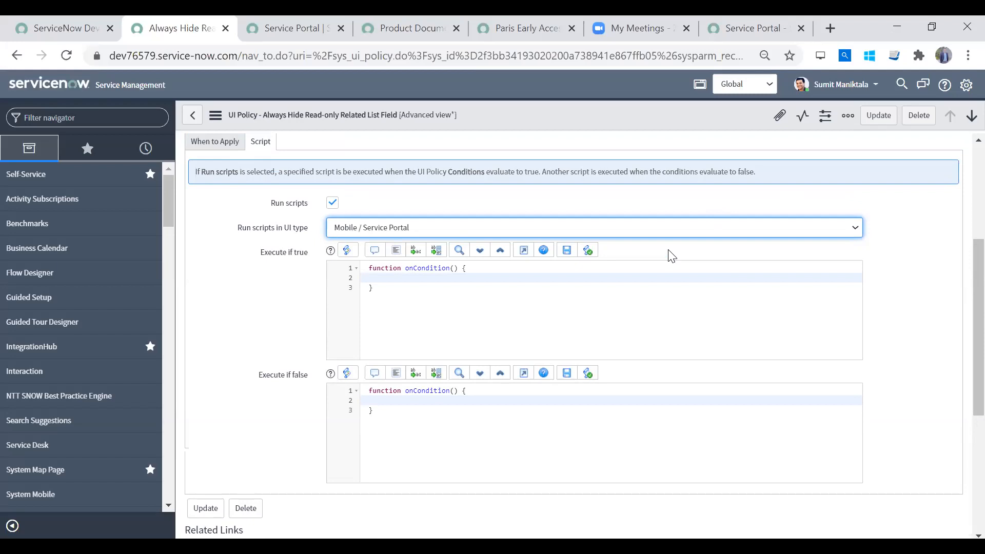
- Set Run scripts in UI type to Desktop and compare the policy's desktop form with the Service Portal home page
left_click(561, 232)
left_click(553, 239)
left_click(753, 28)
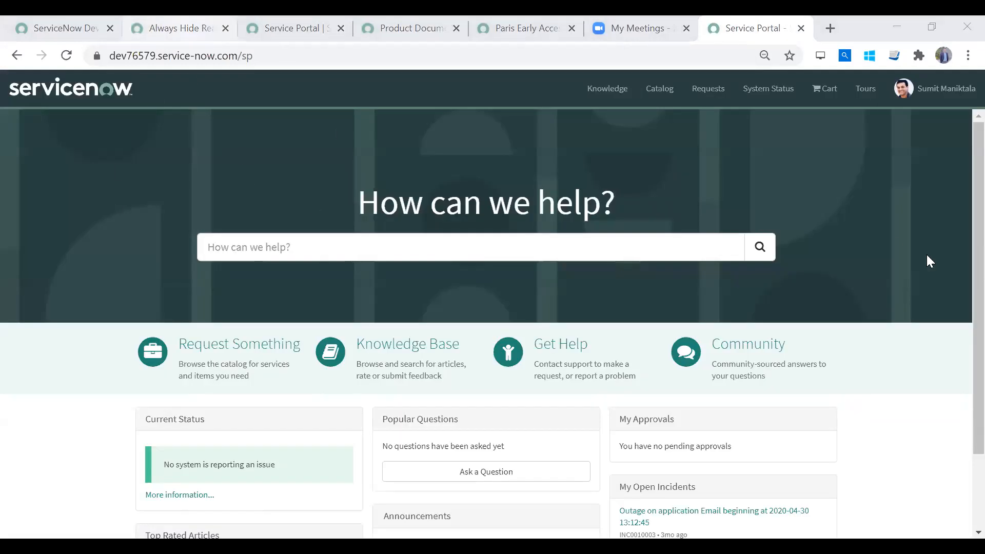
left_click(184, 28)
scroll(313, 339, "up", 4)
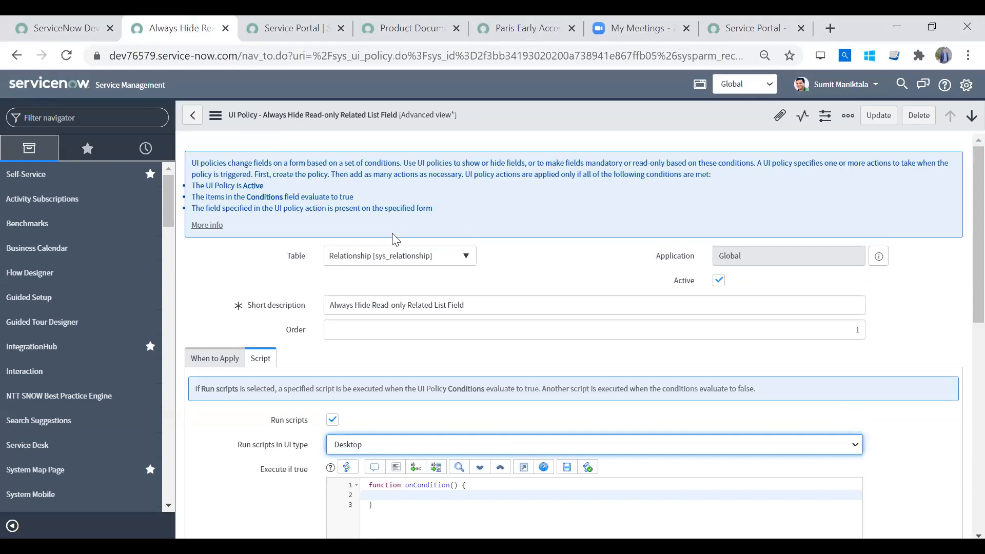
left_click(754, 28)
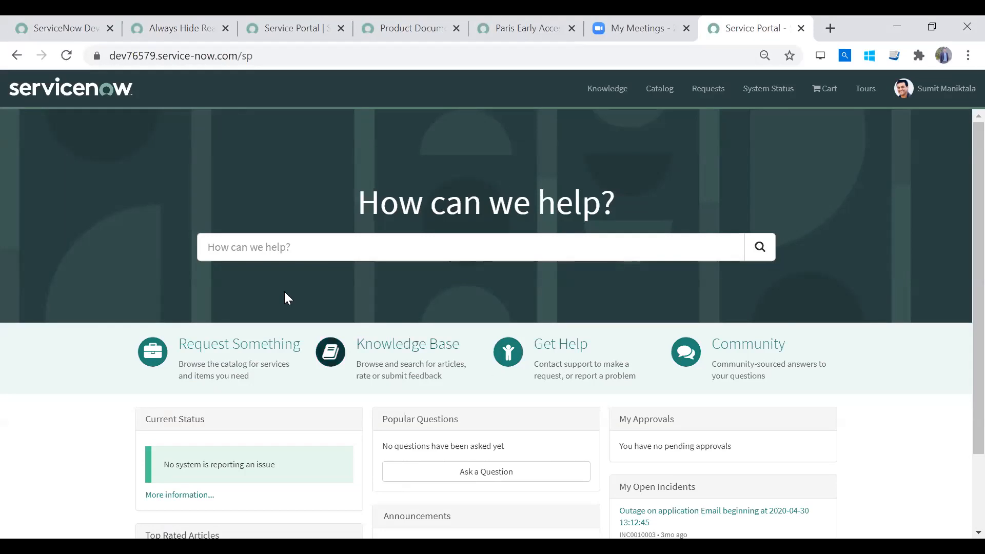
left_click(198, 36)
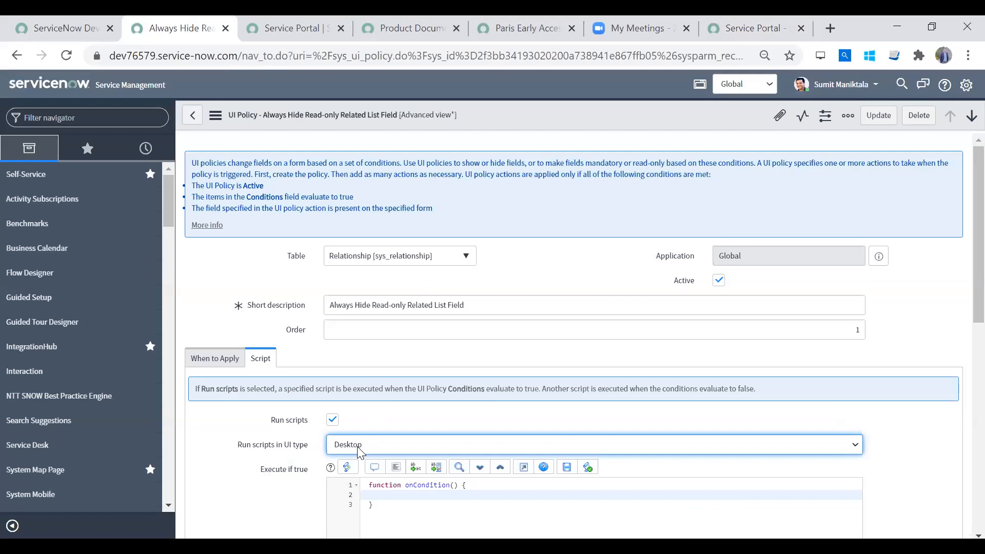
left_click(809, 21)
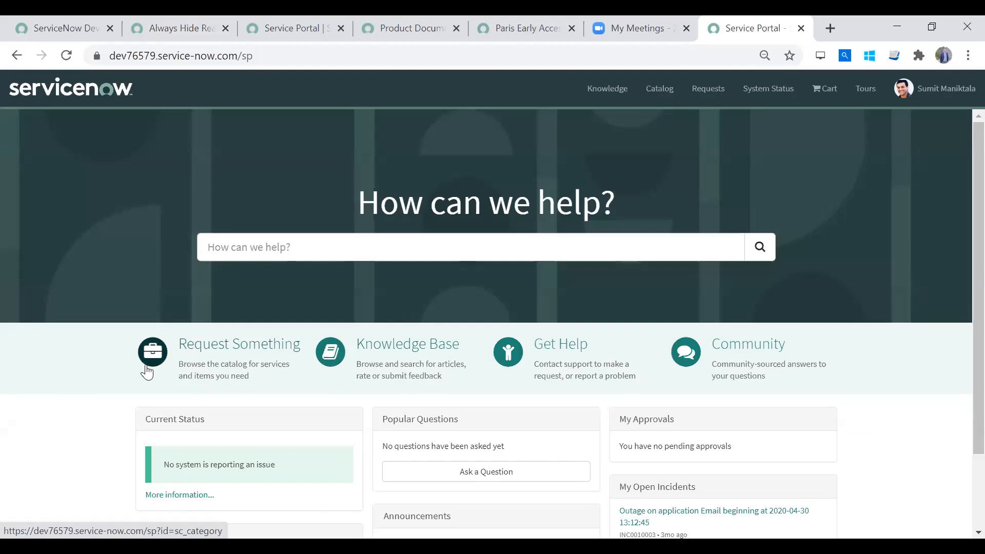
left_click(178, 39)
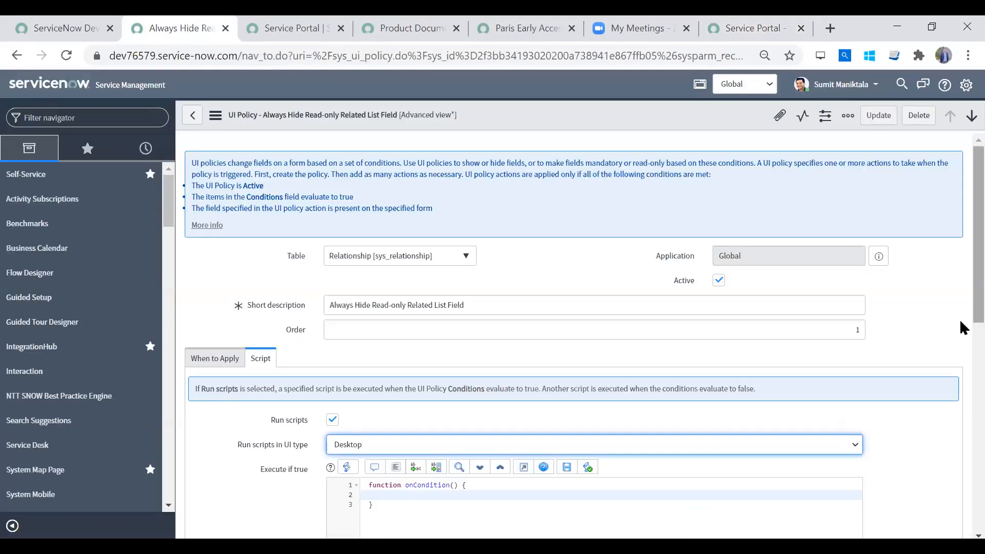
- Switch Run scripts in UI type through All and Mobile / Service Portal and back to Desktop
scroll(961, 318, "down", 4)
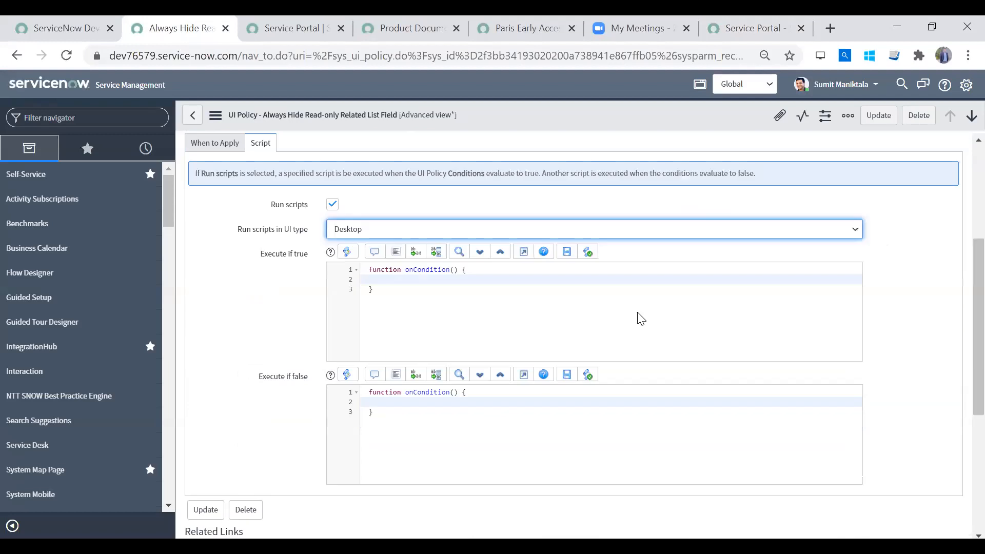
left_click(608, 230)
left_click(590, 266)
left_click(590, 237)
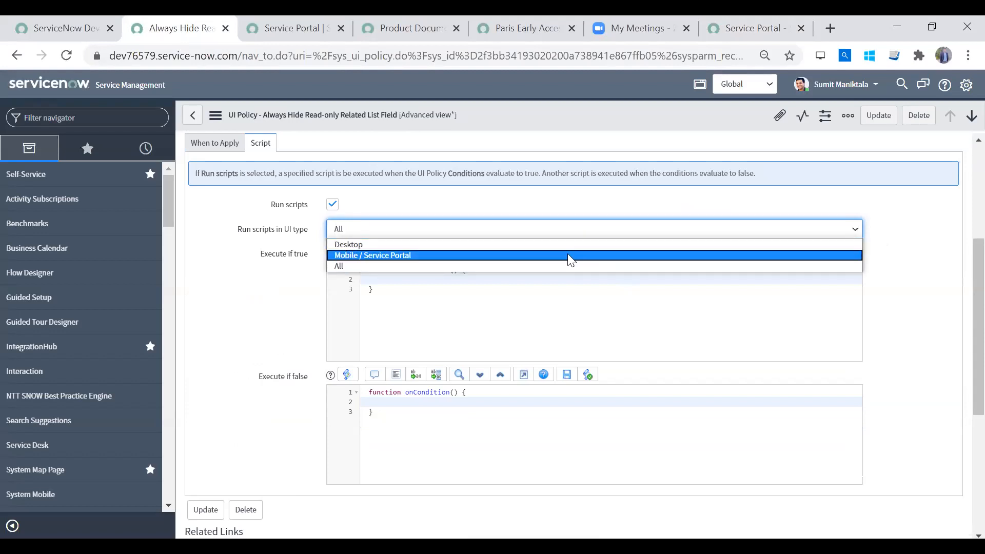
left_click(568, 255)
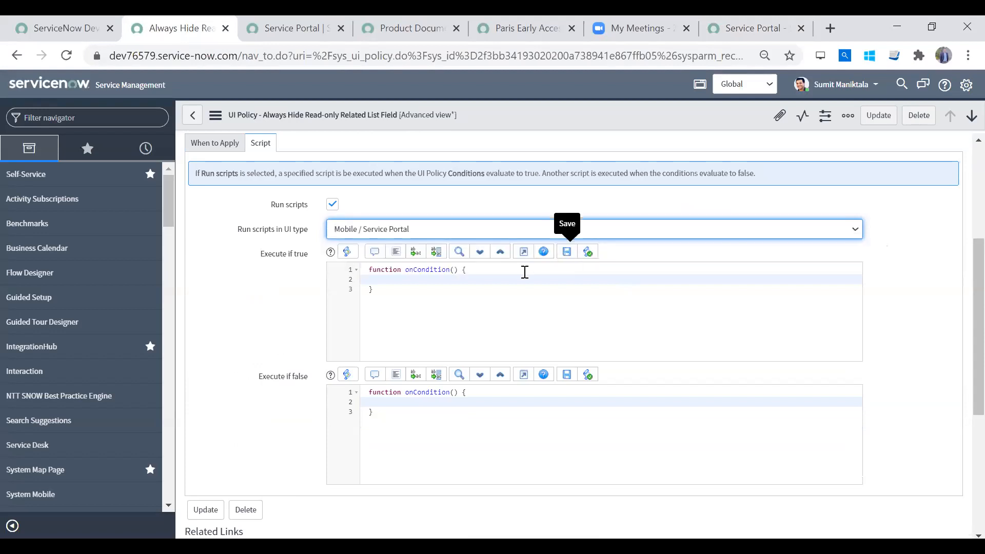
left_click(528, 229)
left_click(510, 245)
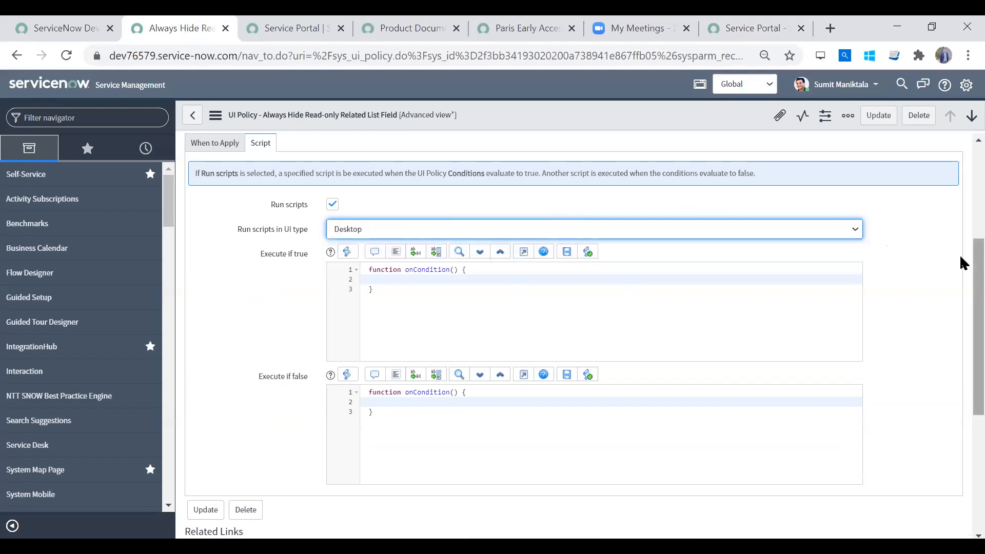
- Review the policy's When to Apply conditions and options and its list of UI policy actions
scroll(962, 260, "down", 5)
scroll(962, 204, "up", 10)
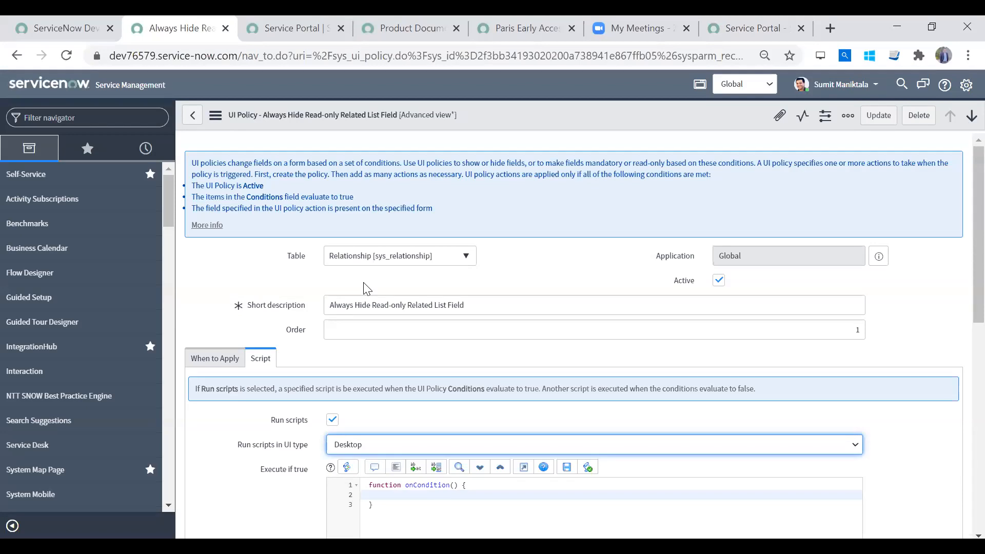
left_click(242, 355)
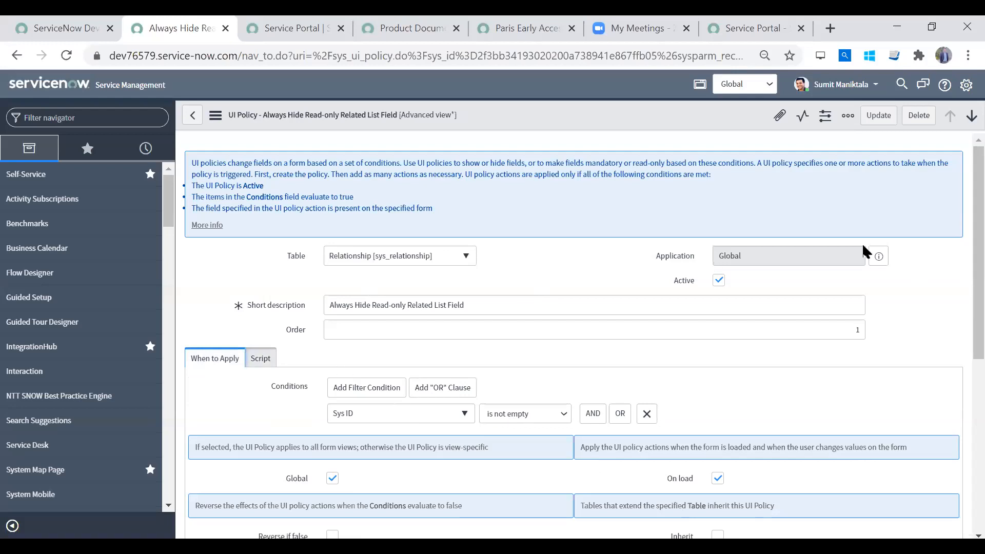
left_click_drag(978, 258, 978, 378)
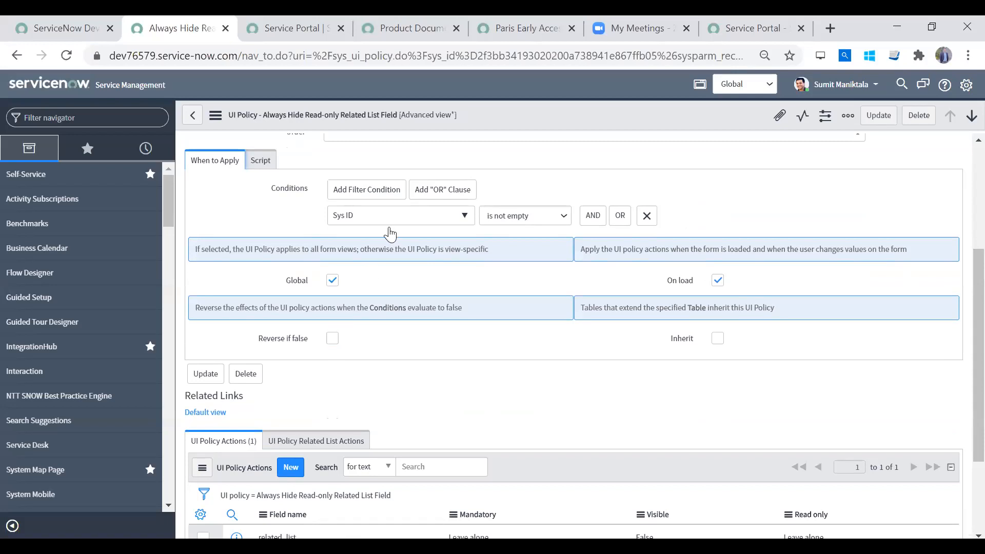
scroll(960, 310, "down", 3)
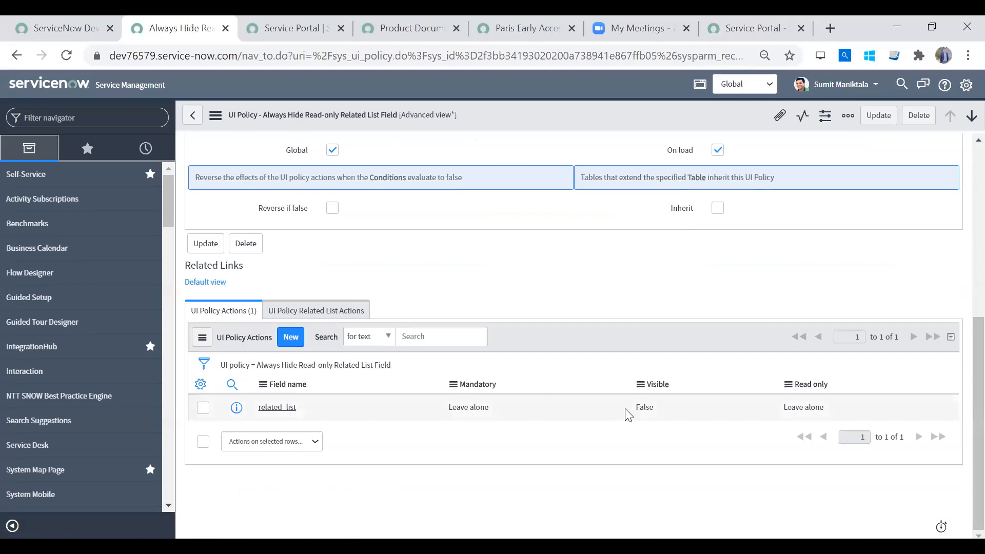
- Check the UI Policy Related List Actions and UI Policy Actions lists, and reopen the policy's Script settings
left_click(340, 314)
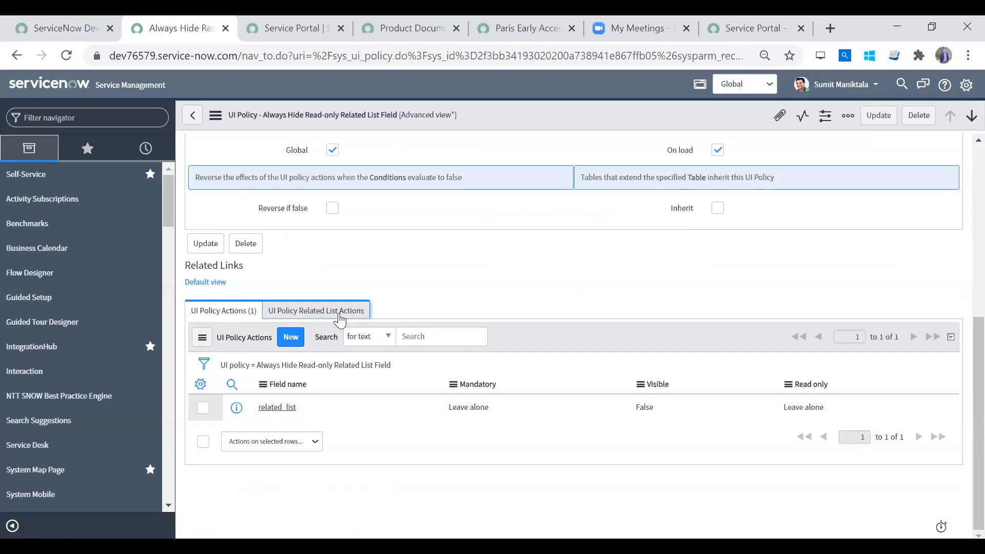
left_click(235, 314)
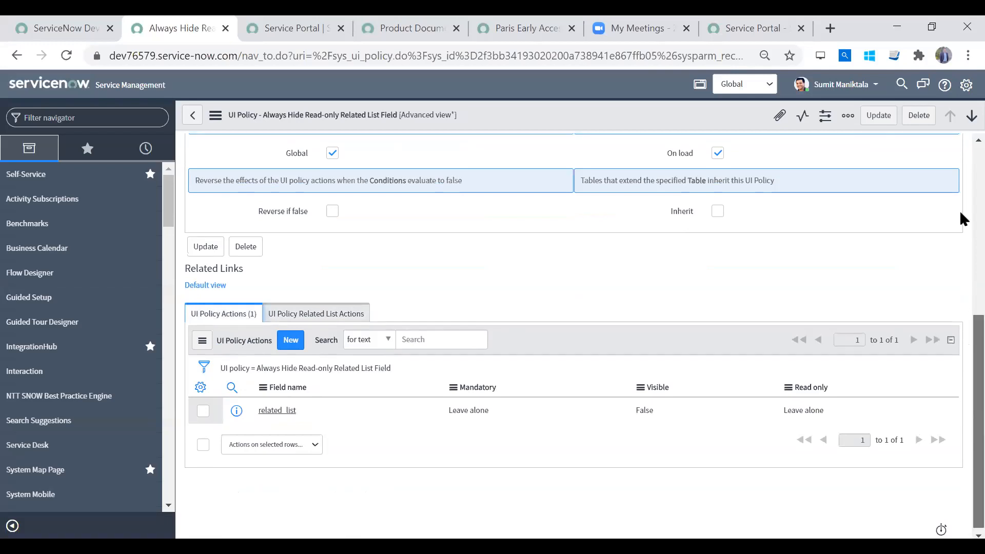
scroll(960, 210, "up", 5)
left_click(263, 302)
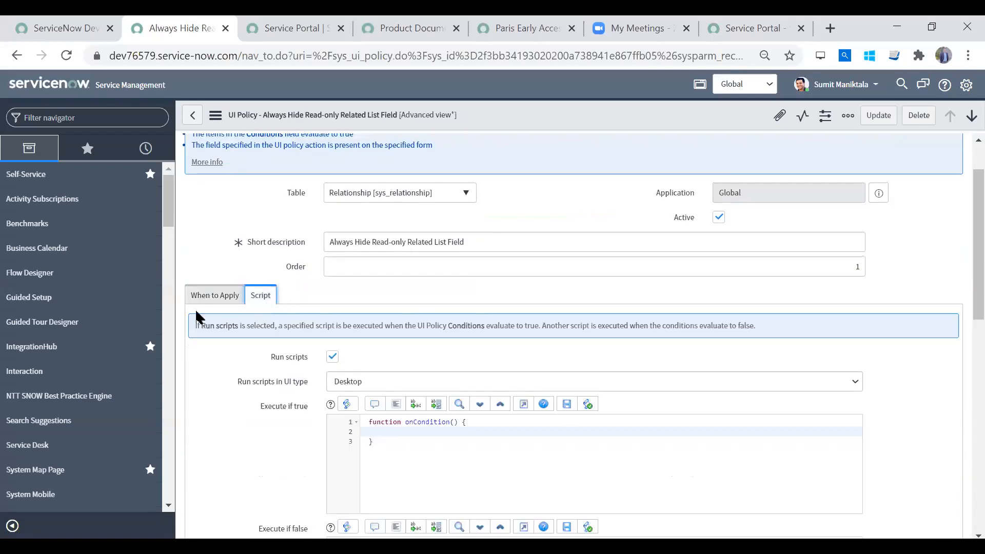
- Review the policy's When to Apply conditions, its UI Policy Actions list and the form's context options
left_click(219, 297)
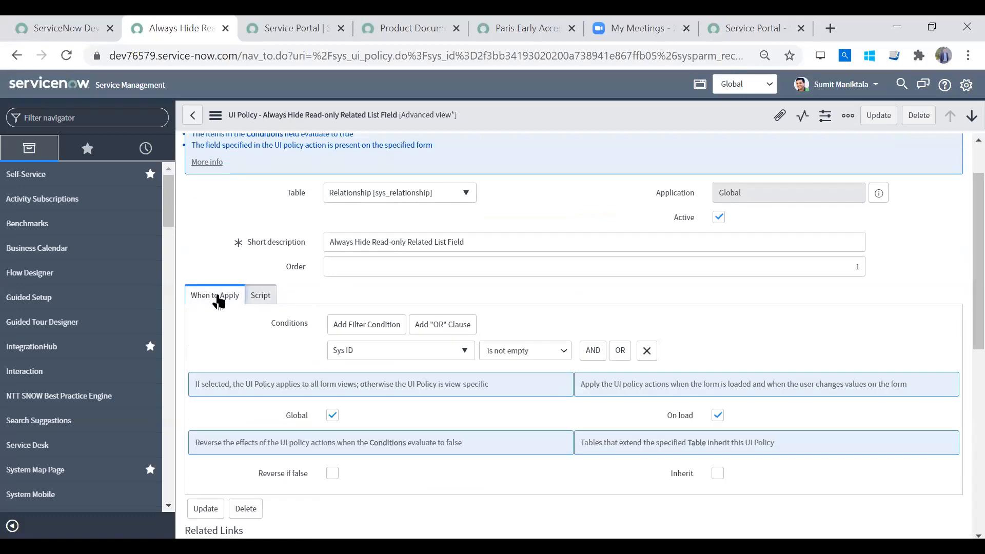
scroll(959, 228, "down", 5)
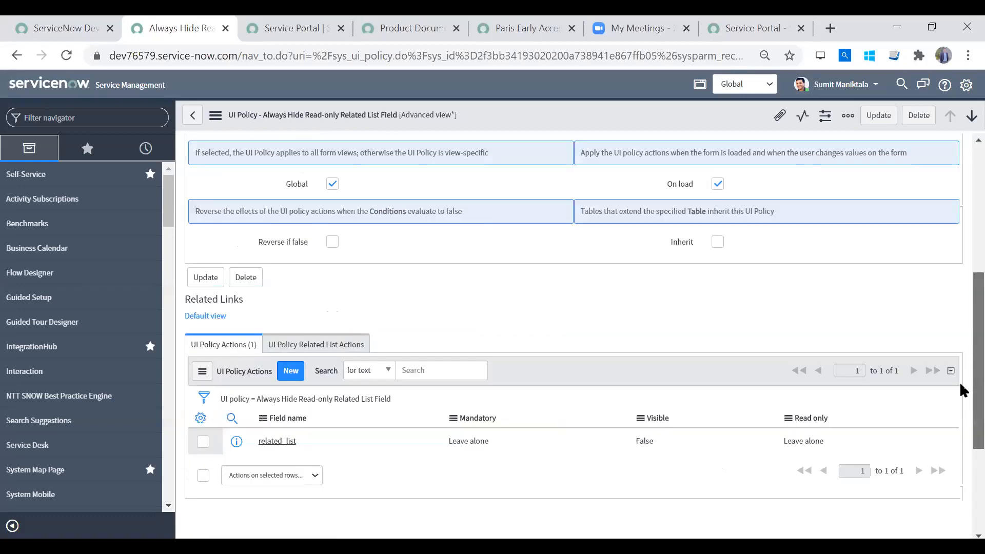
scroll(960, 382, "up", 6)
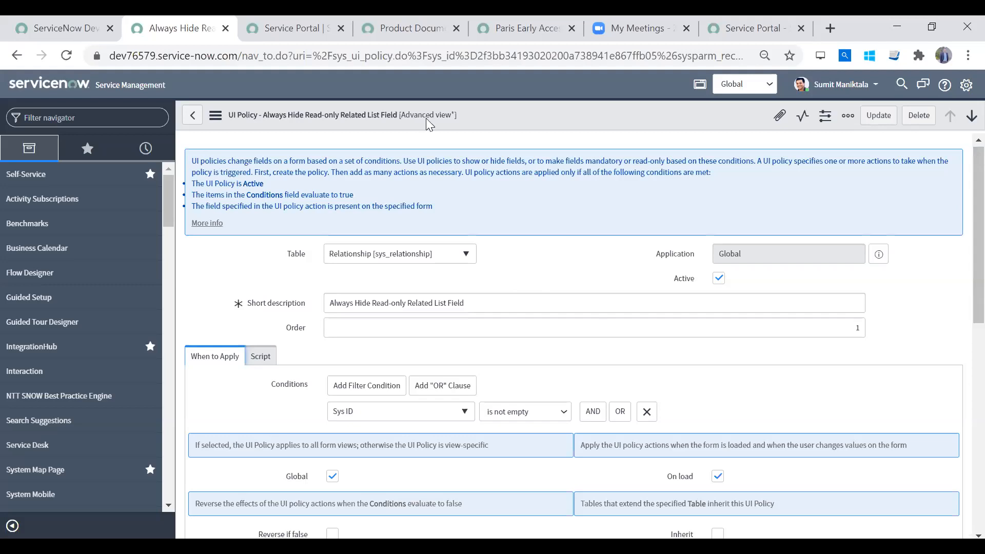
right_click(530, 119)
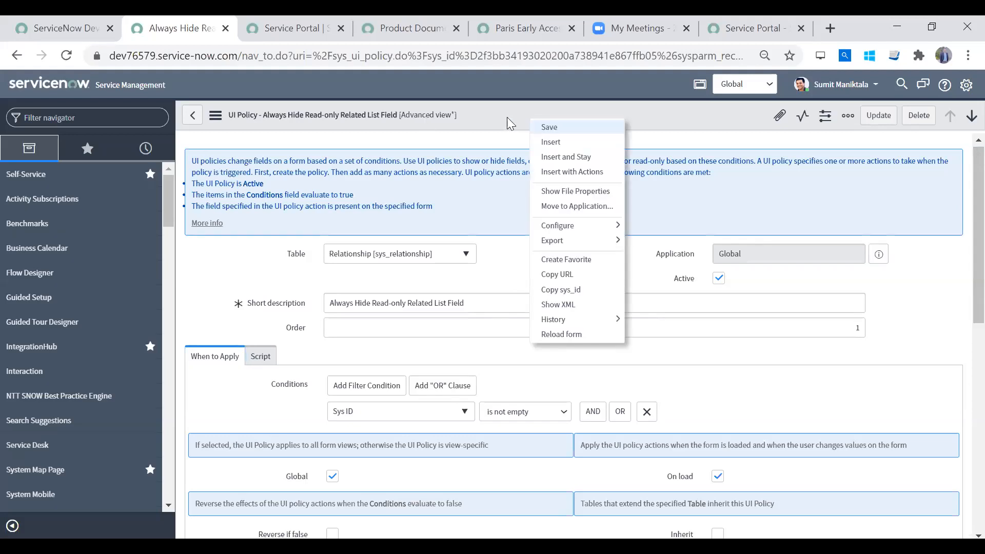
- Find the Incident module in the navigator and open a new incident record, discarding the unsaved UI policy changes
left_click(76, 118)
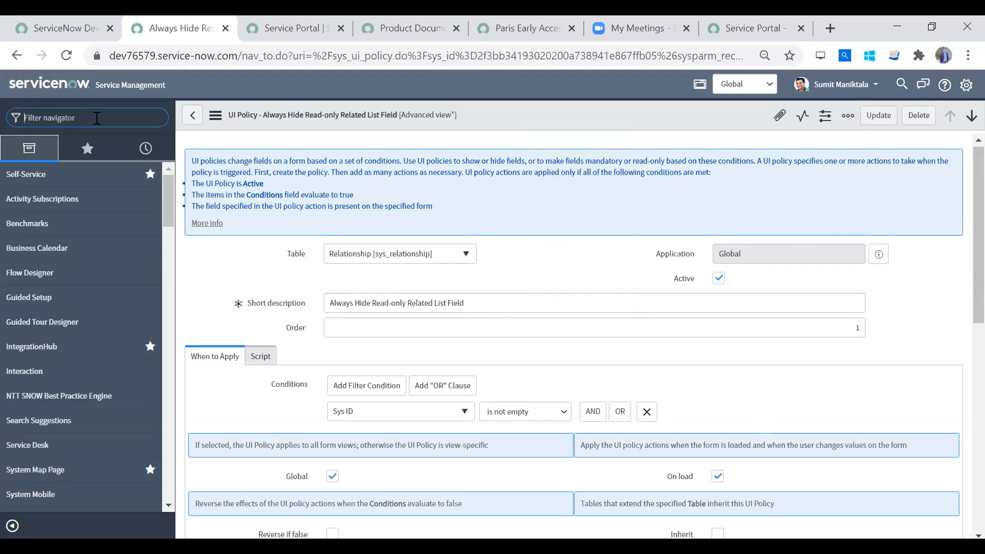
type("incident")
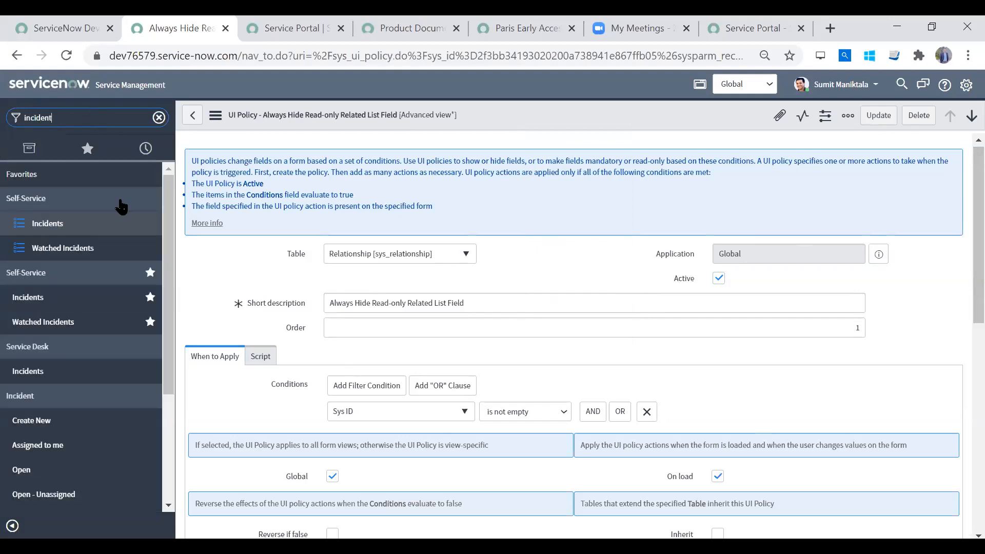
left_click(56, 422)
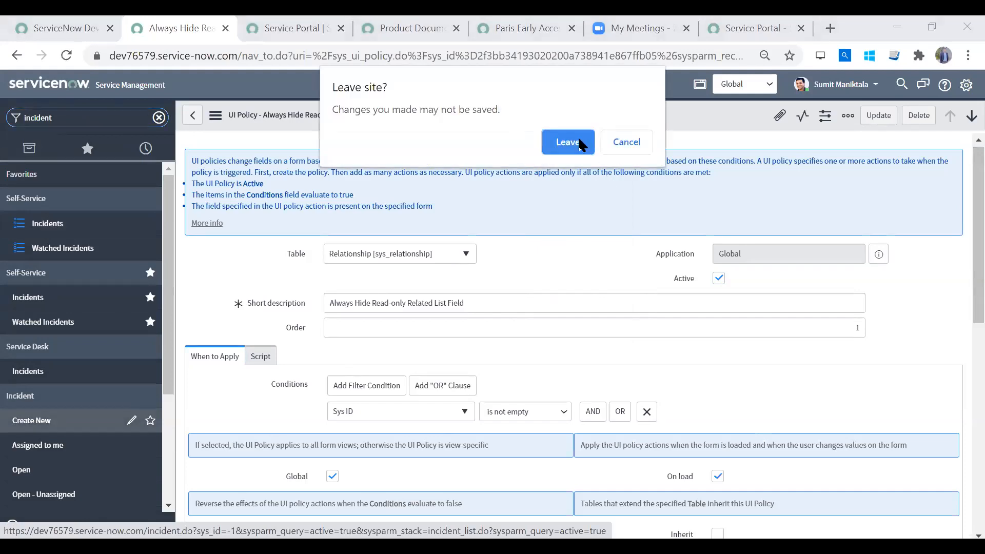
left_click(569, 143)
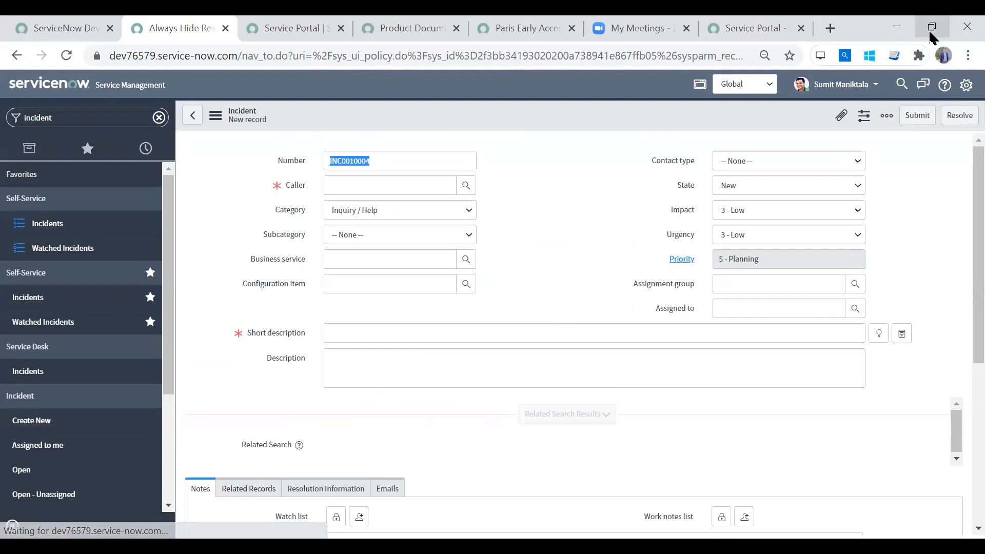
- Open Create Incident from the Service Portal's Can We Help You? catalog category and compare it with the desktop incident form
left_click(754, 28)
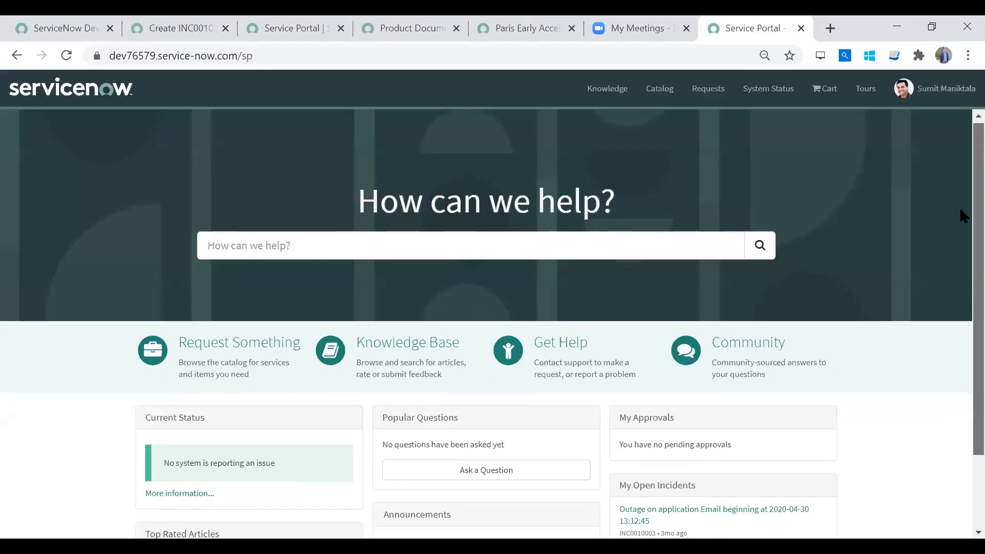
scroll(961, 210, "down", 2)
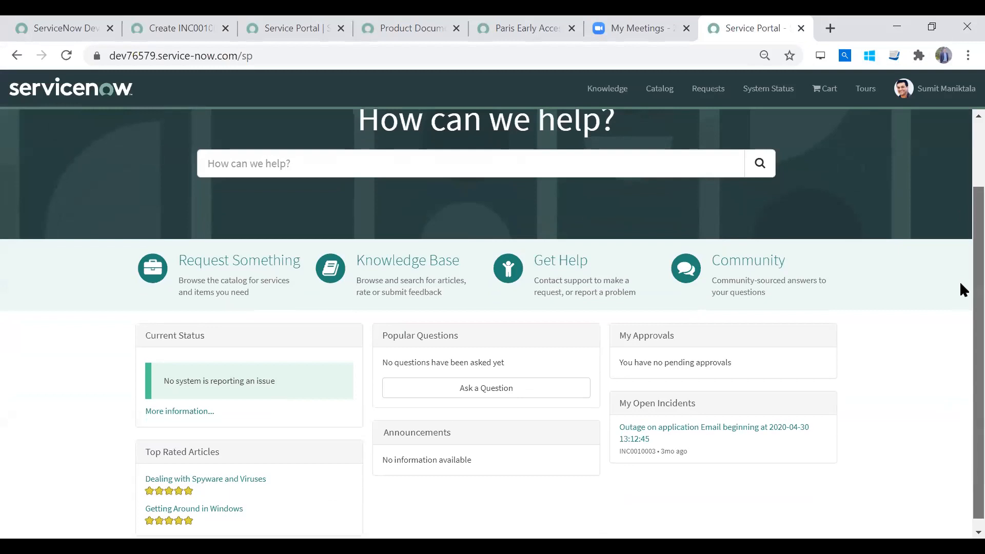
left_click(254, 261)
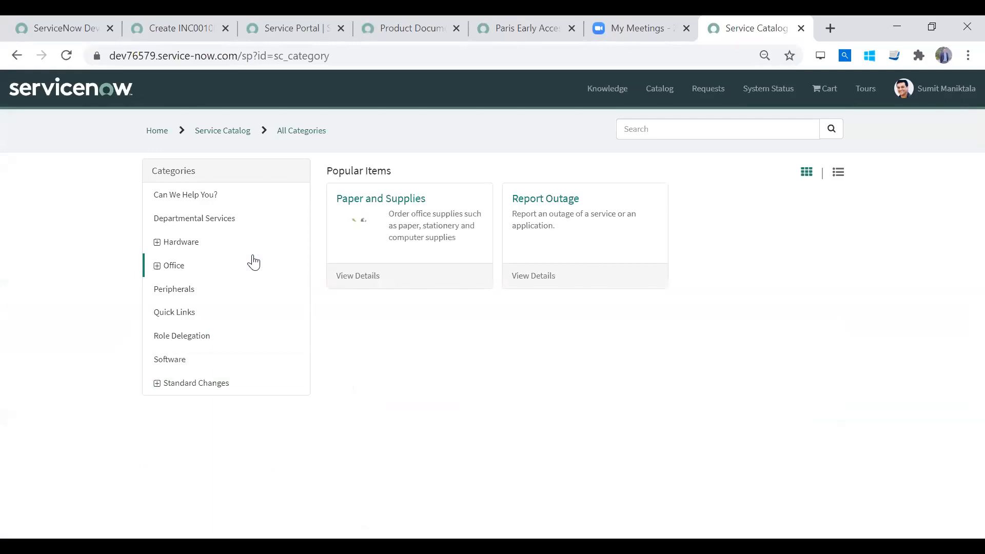
left_click(191, 195)
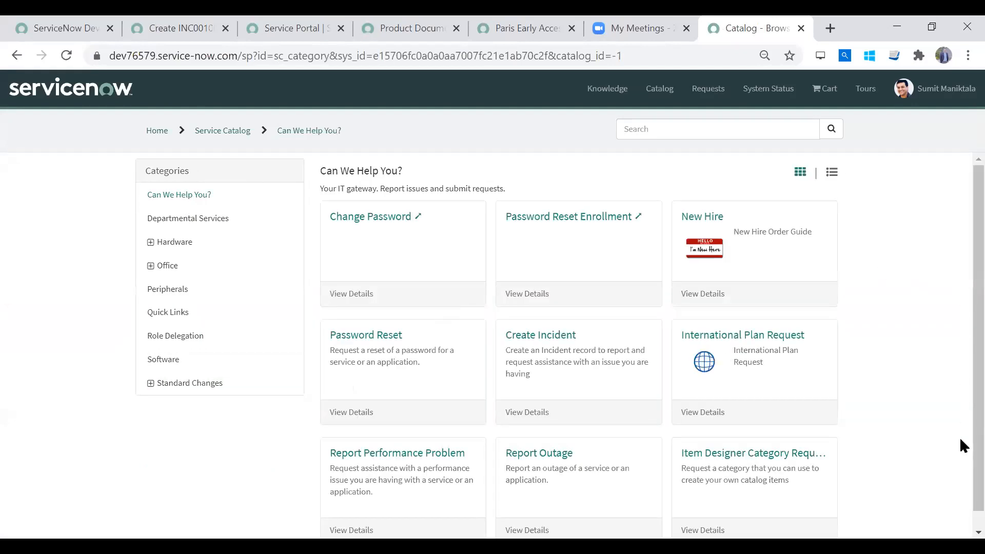
scroll(961, 438, "down", 1)
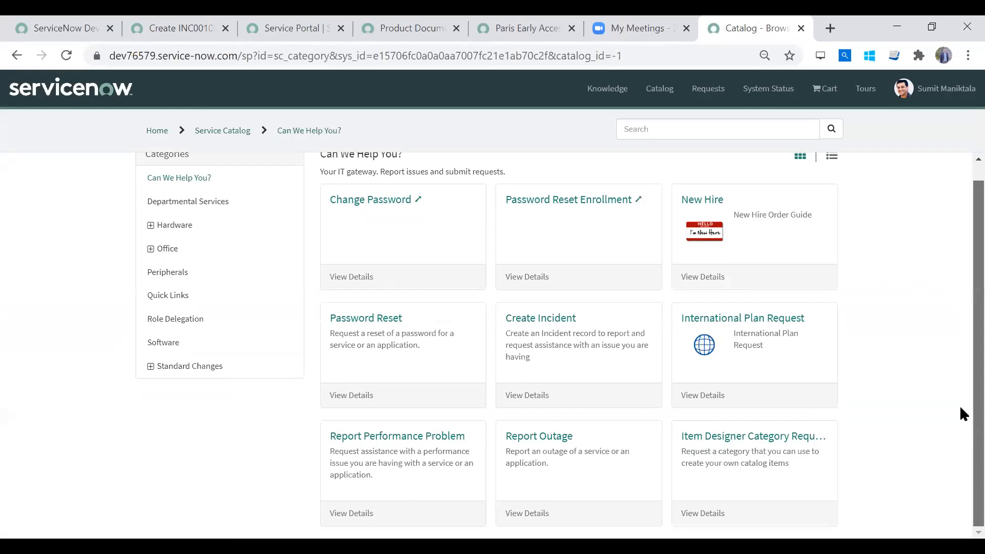
scroll(960, 406, "up", 1)
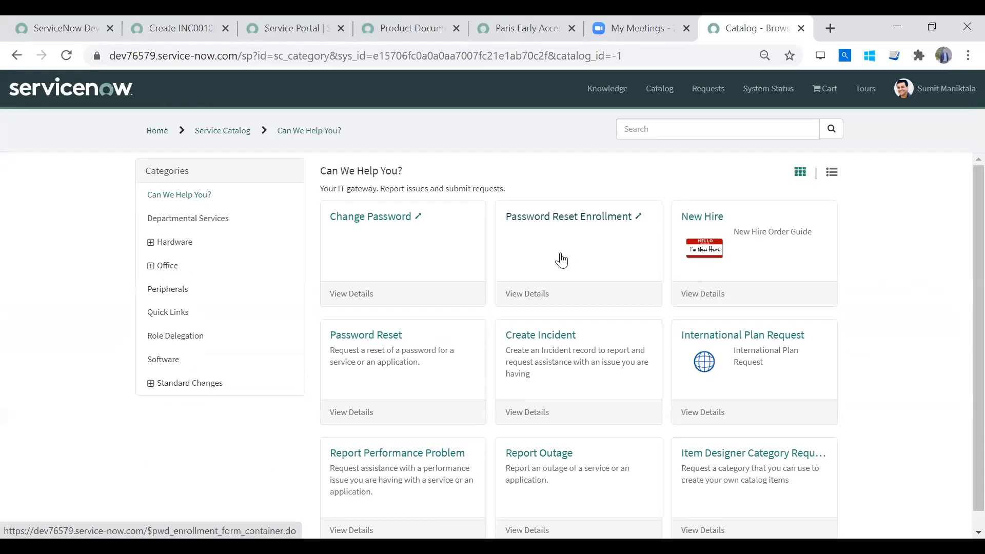
left_click(545, 348)
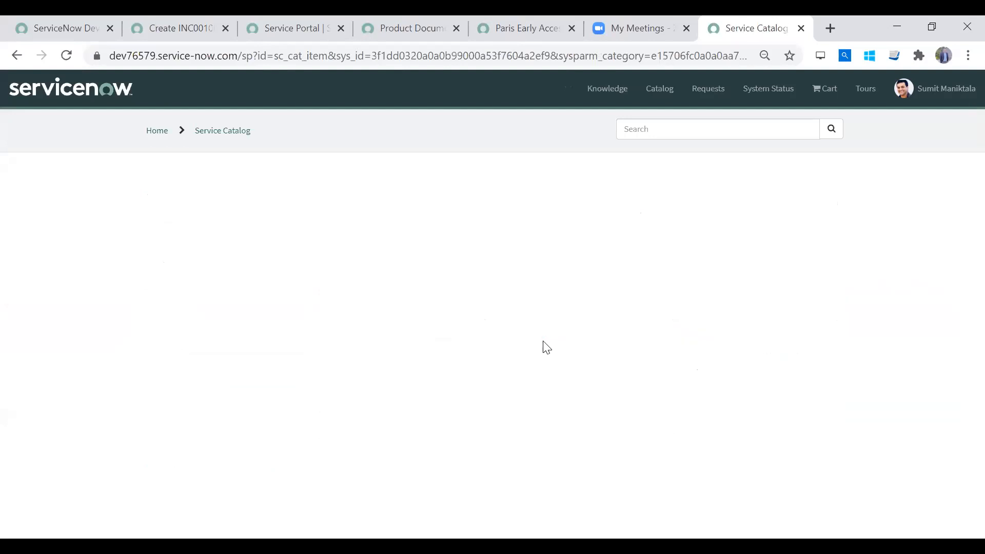
left_click(153, 25)
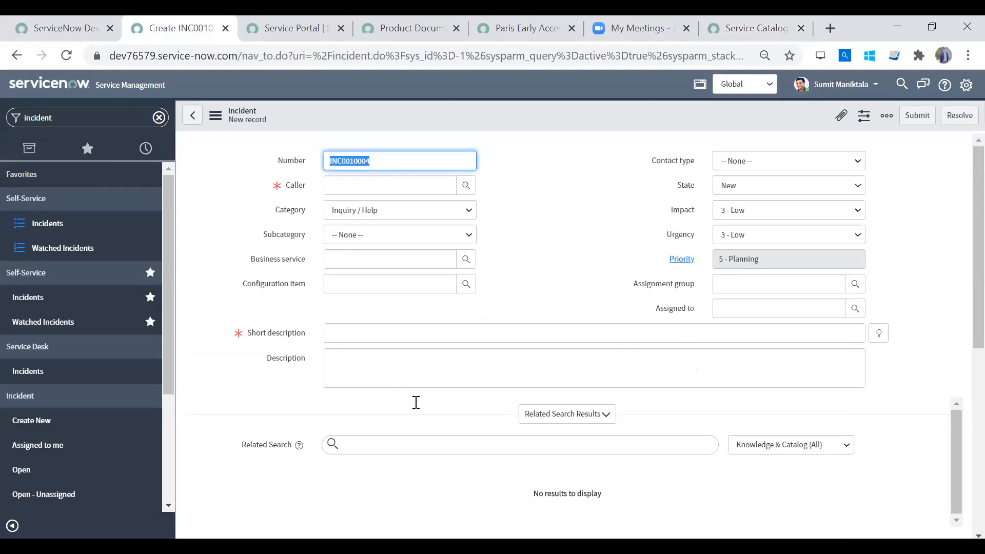
left_click(752, 38)
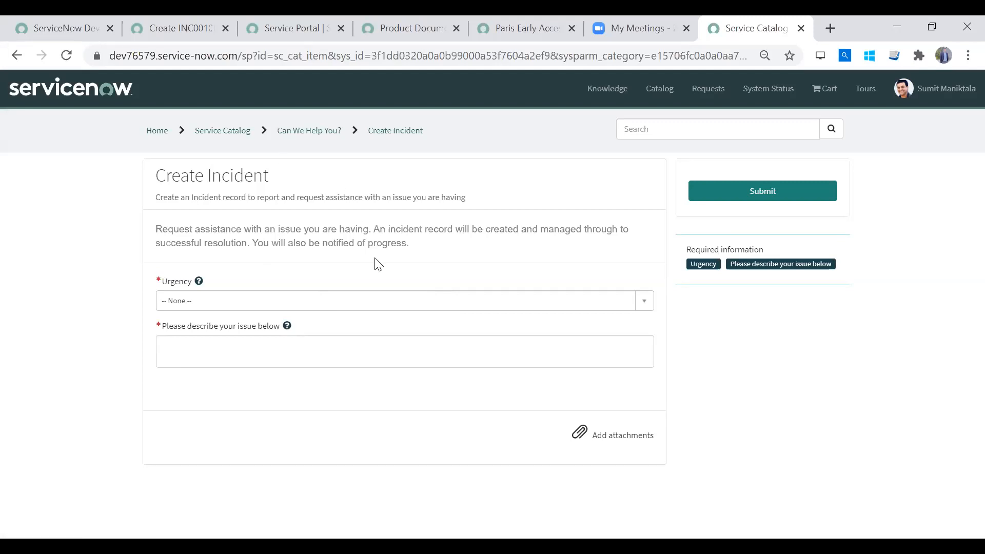
- Set the portal incident's urgency to 1 - High and describe the issue as "My data is not working"
left_click(351, 296)
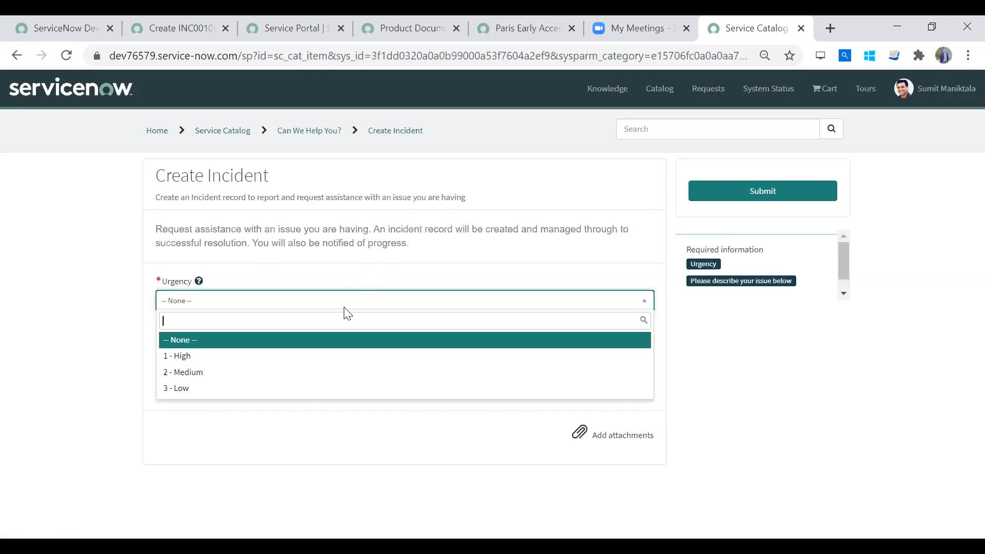
left_click(318, 355)
left_click(318, 352)
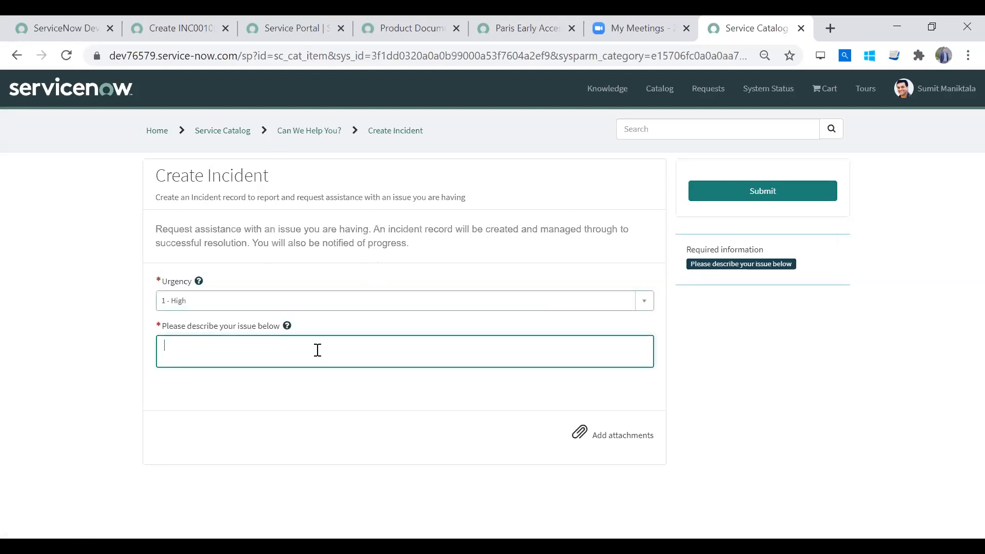
type("My data i")
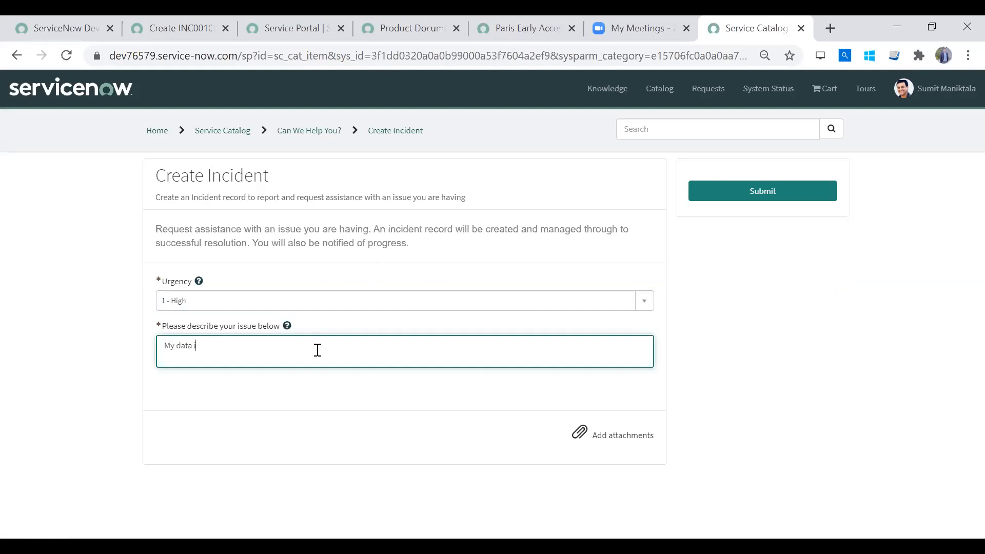
type("s not working")
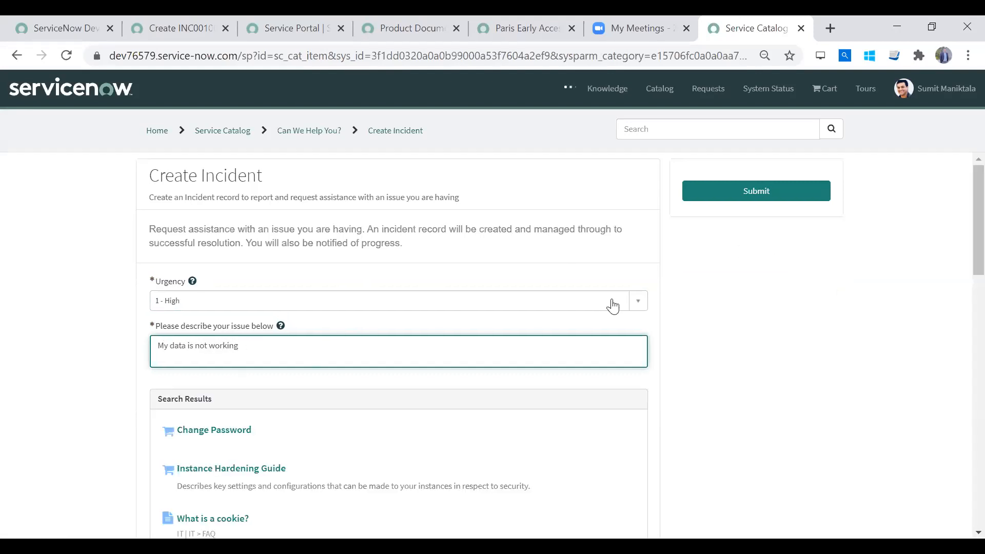
- Look through the suggested search results beneath the issue description on the Create Incident form
scroll(960, 309, "down", 3)
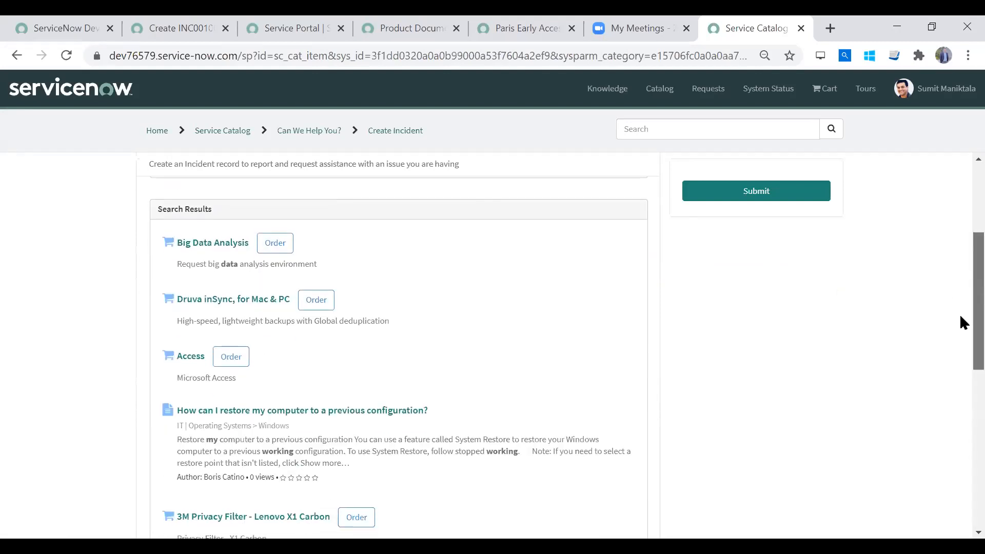
scroll(960, 246, "up", 2)
scroll(960, 257, "down", 4)
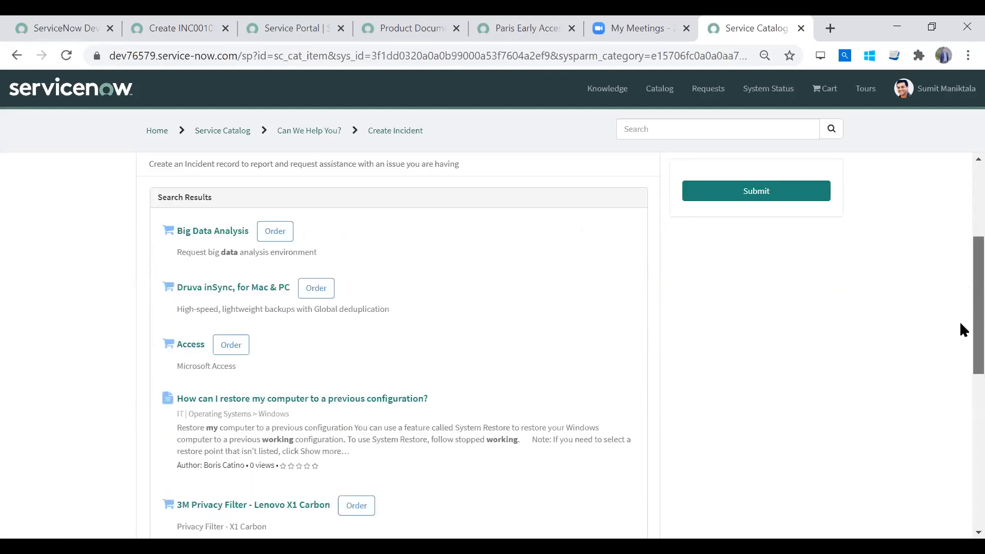
scroll(950, 406, "down", 8)
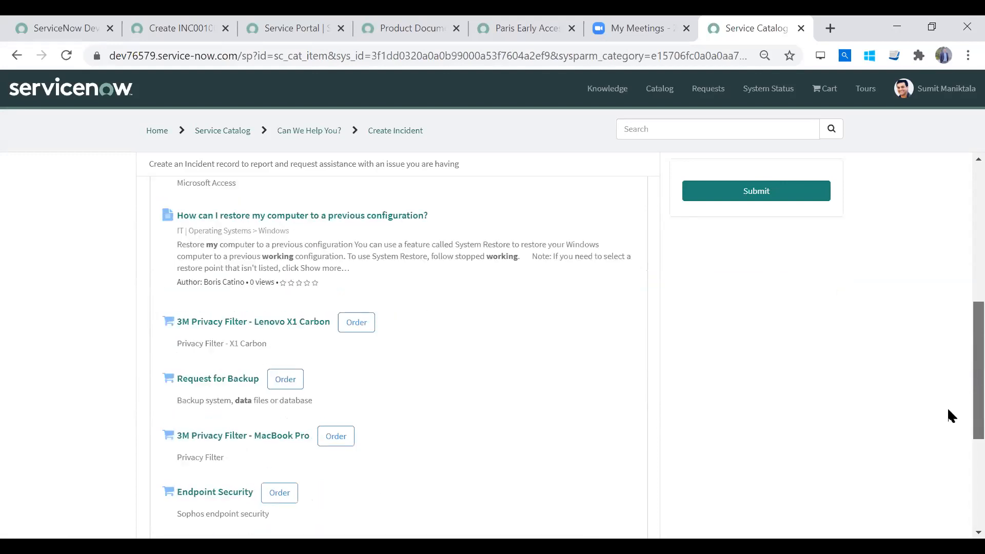
scroll(963, 291, "up", 10)
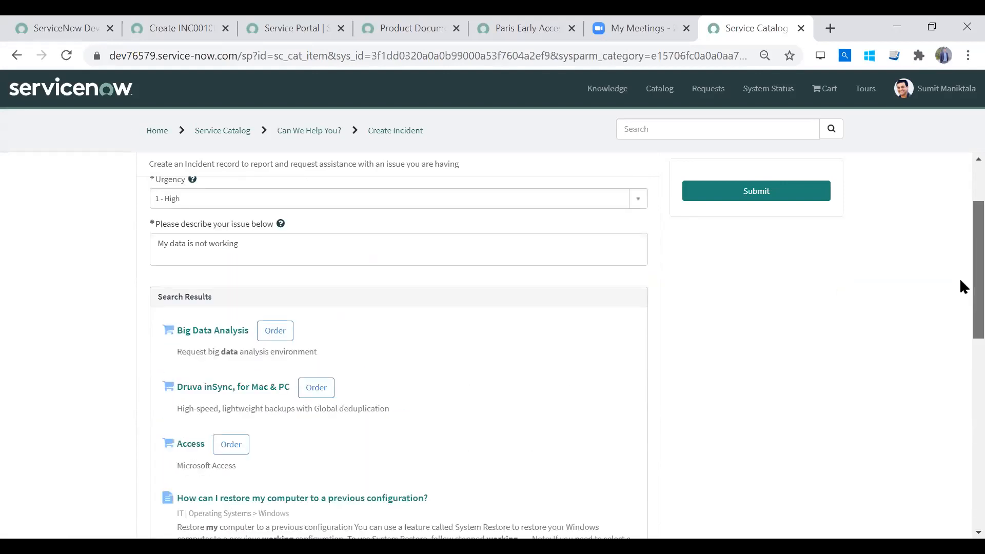
scroll(961, 283, "up", 1)
left_click_drag(959, 281, 960, 215)
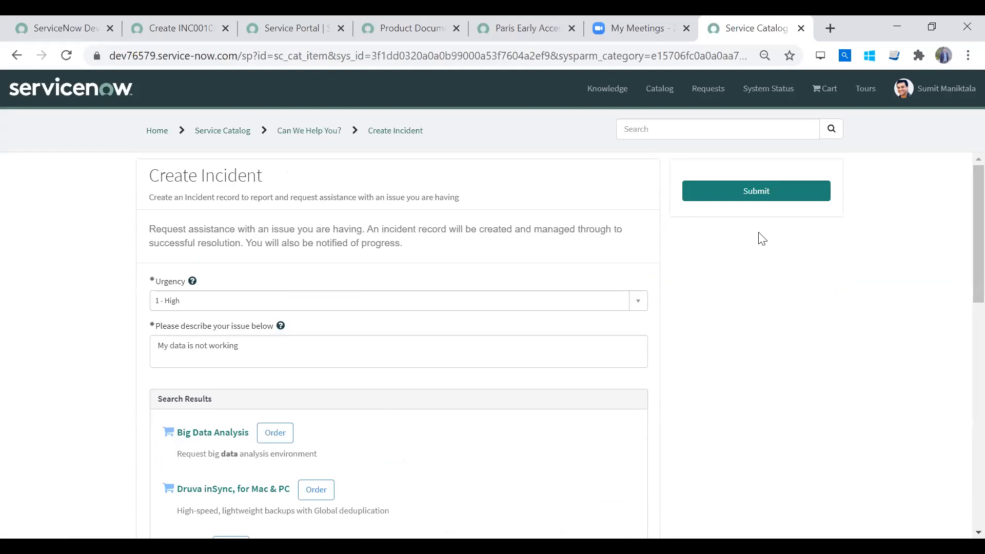
- Submit the portal incident and select its number on the ticket form
left_click(786, 190)
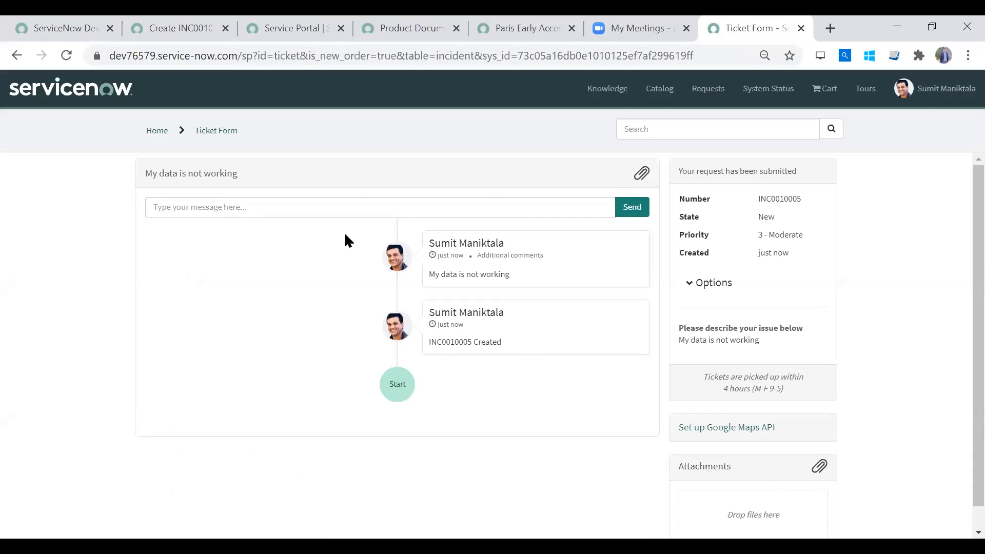
double_click(782, 198)
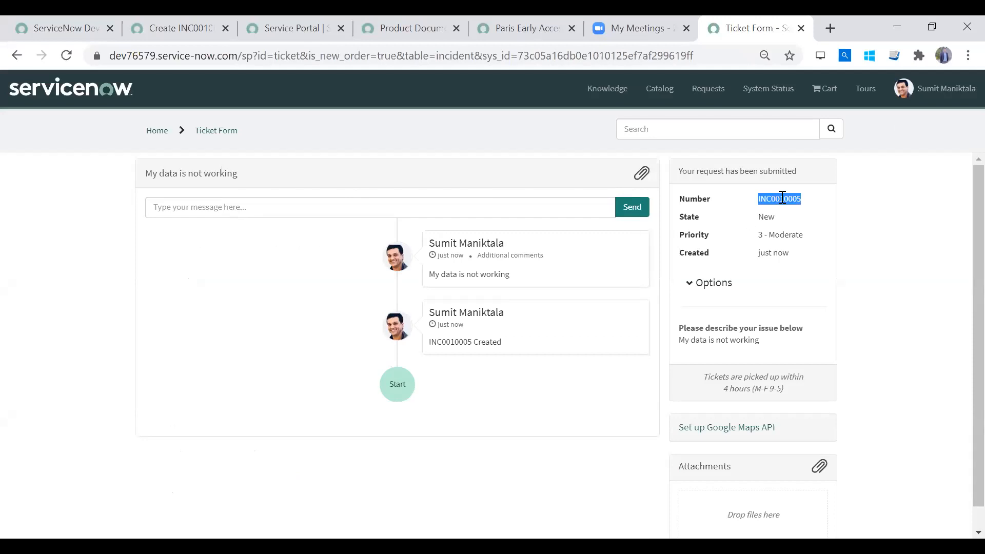
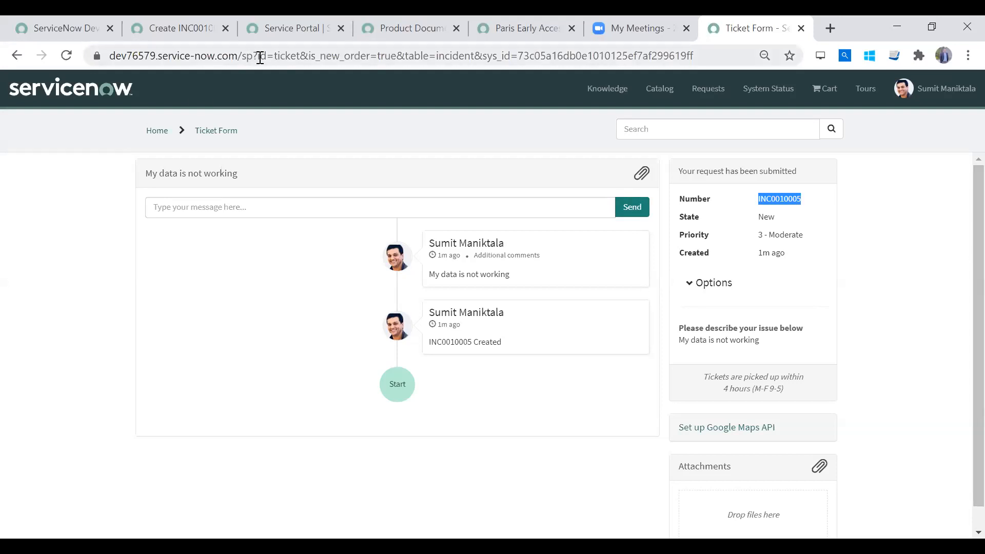
- Return to the Service Portal home page by shortening the ticket address to dev76579.service-now.com/sp
left_click_drag(256, 56, 827, 105)
key("BackSpace")
key("BackSpace")
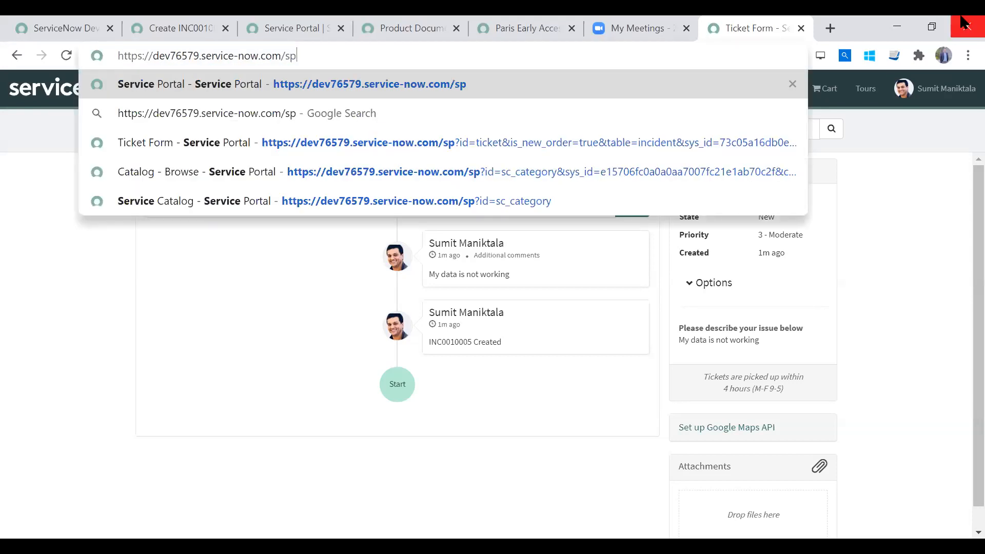
key("Return")
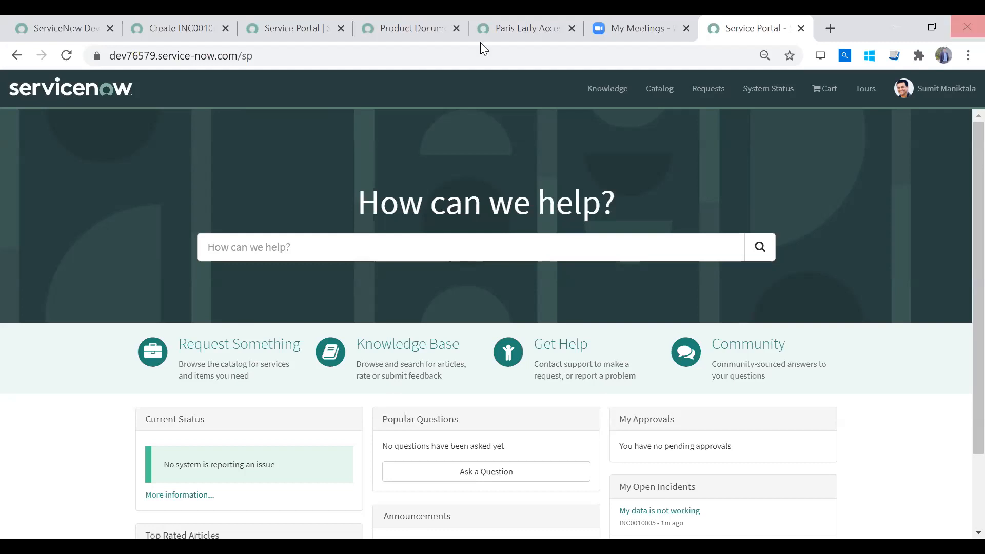
- Filter the desktop navigator for "service de", open the Service Desk incidents list and start a new incident record
left_click(142, 26)
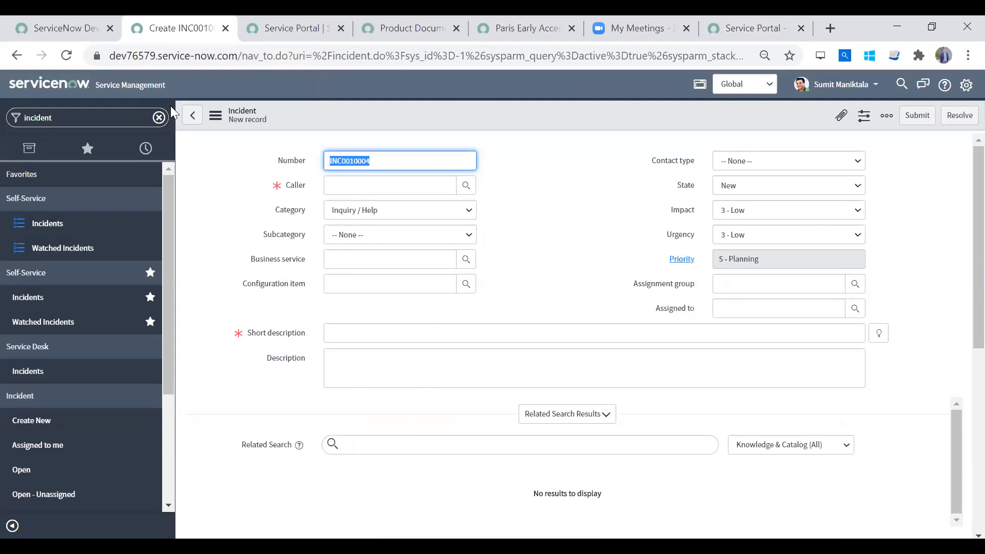
left_click(160, 118)
type("servuce de")
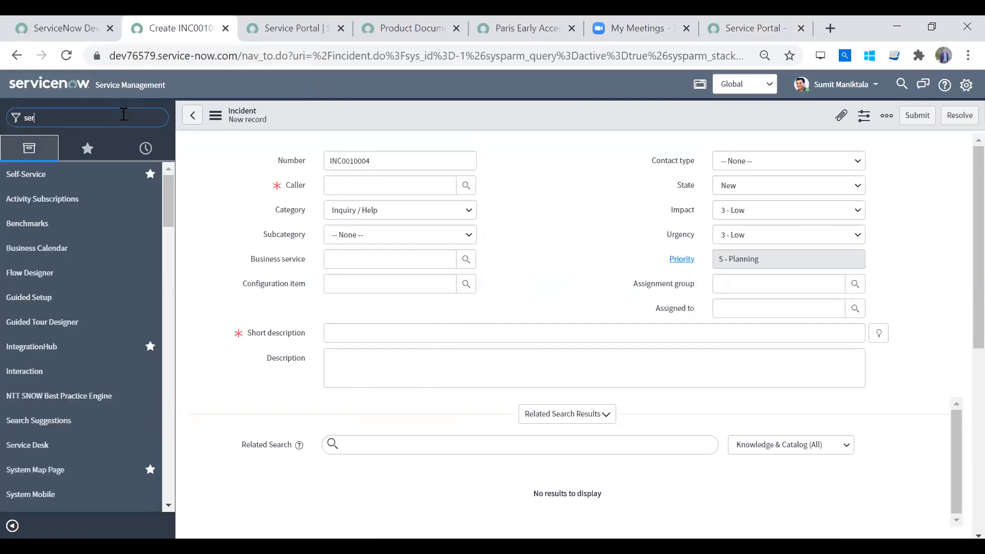
key("BackSpace")
key("BackSpace")
key("BackSpace")
key("BackSpace")
key("BackSpace")
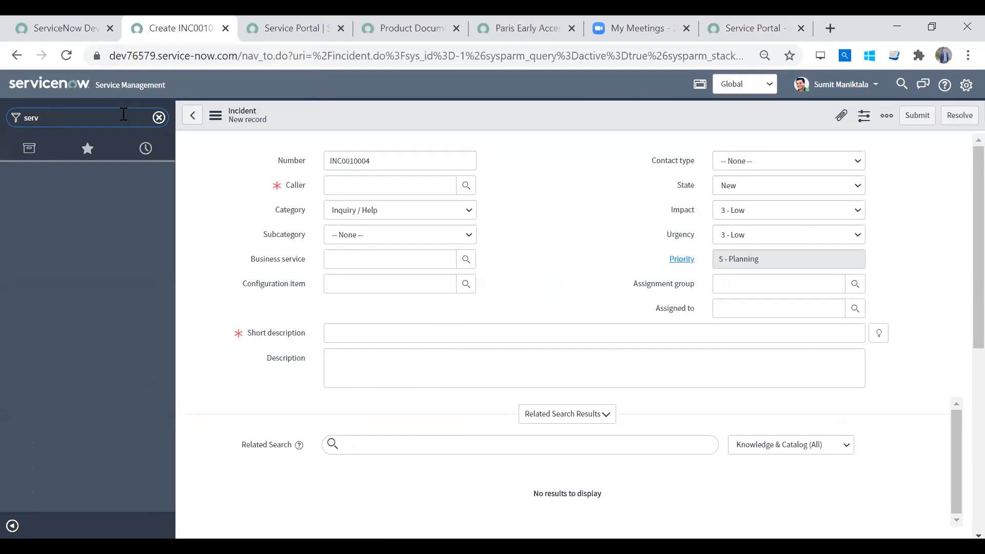
type("ice de")
left_click(70, 226)
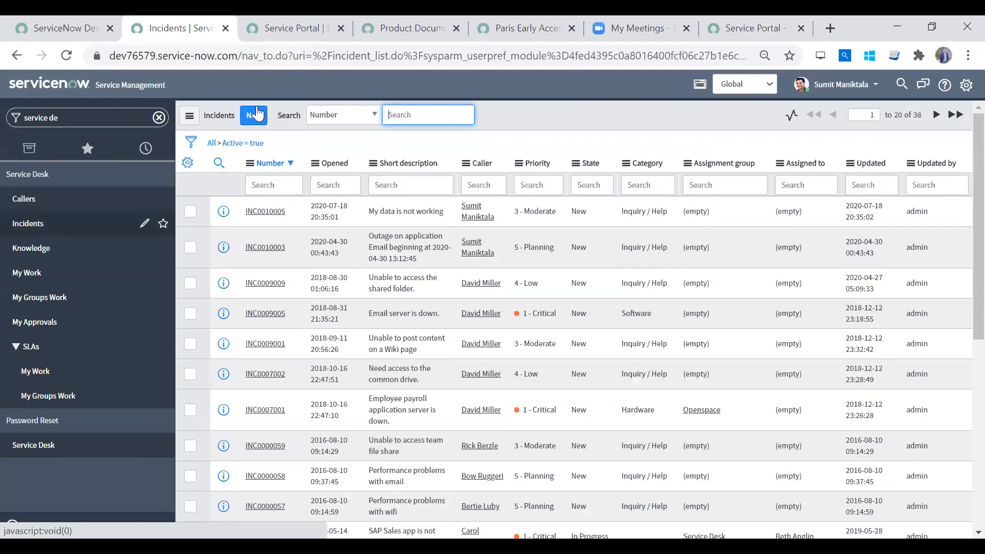
left_click(257, 114)
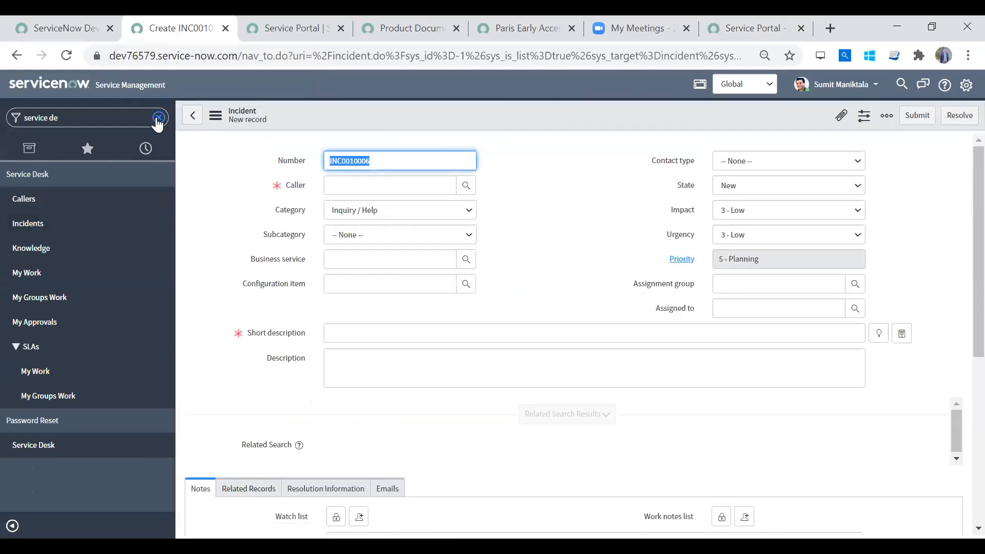
- Filter the navigator for "new call" and for "call", and look through the matching modules
left_click(117, 118)
type("new call")
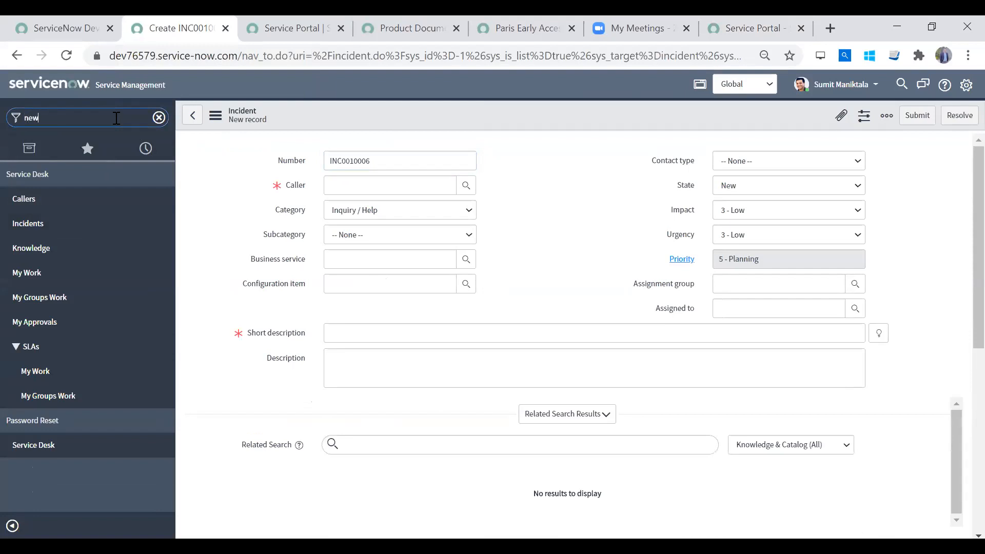
key("BackSpace")
key("BackSpace")
key("BackSpace")
key("BackSpace")
key("BackSpace")
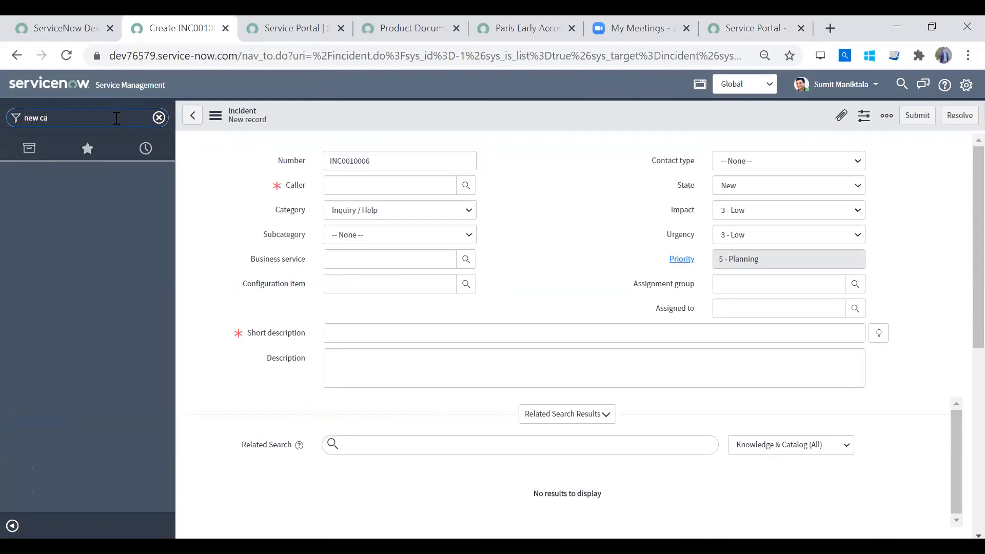
key("ctrl+a")
type("call")
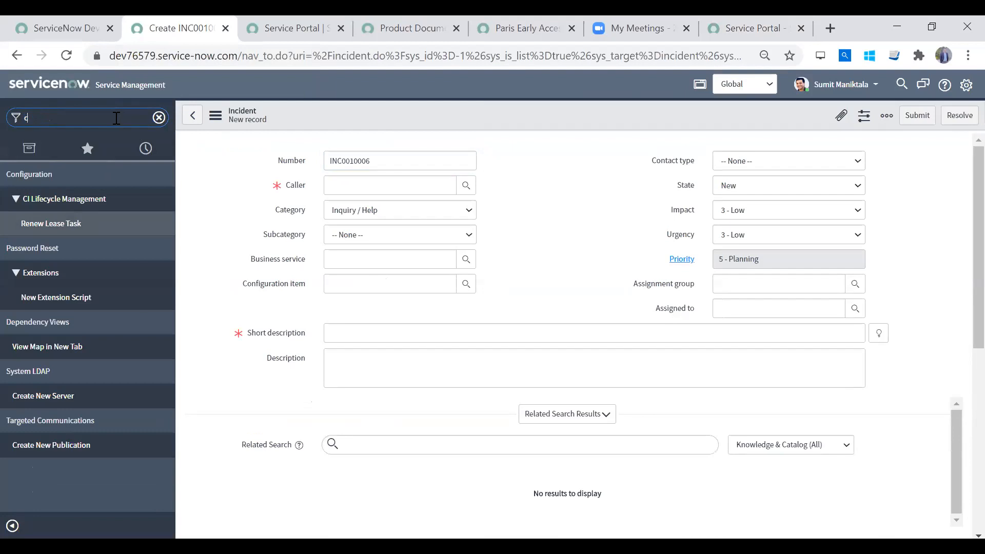
left_click_drag(167, 200, 190, 240)
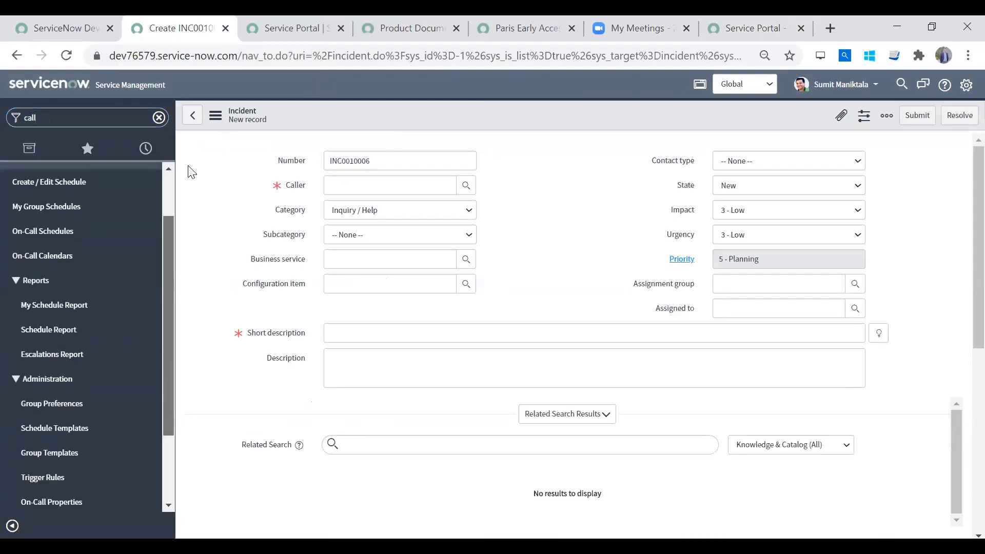
left_click_drag(188, 166, 189, 157)
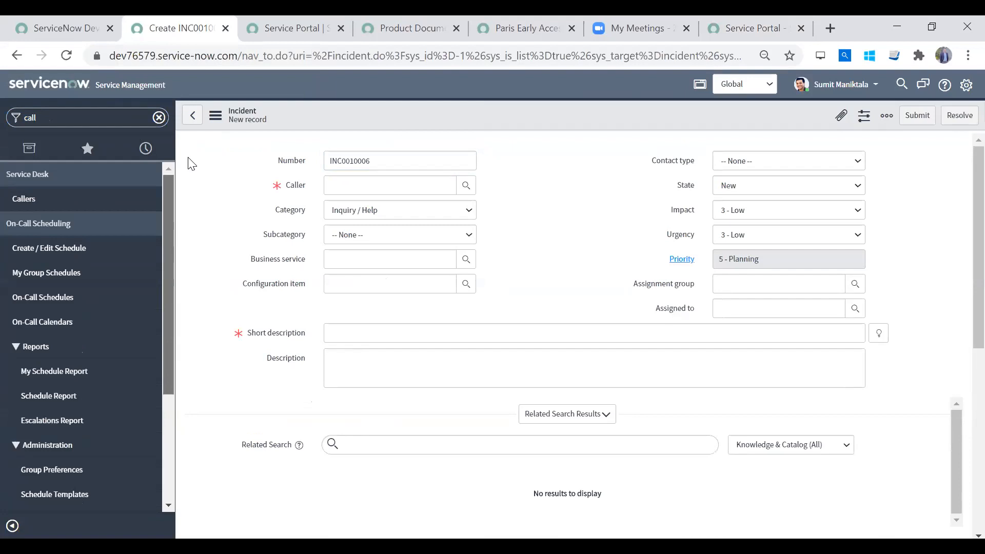
mouse_move(190, 163)
left_mouse_down()
mouse_move(199, 324)
mouse_move(202, 157)
left_mouse_up()
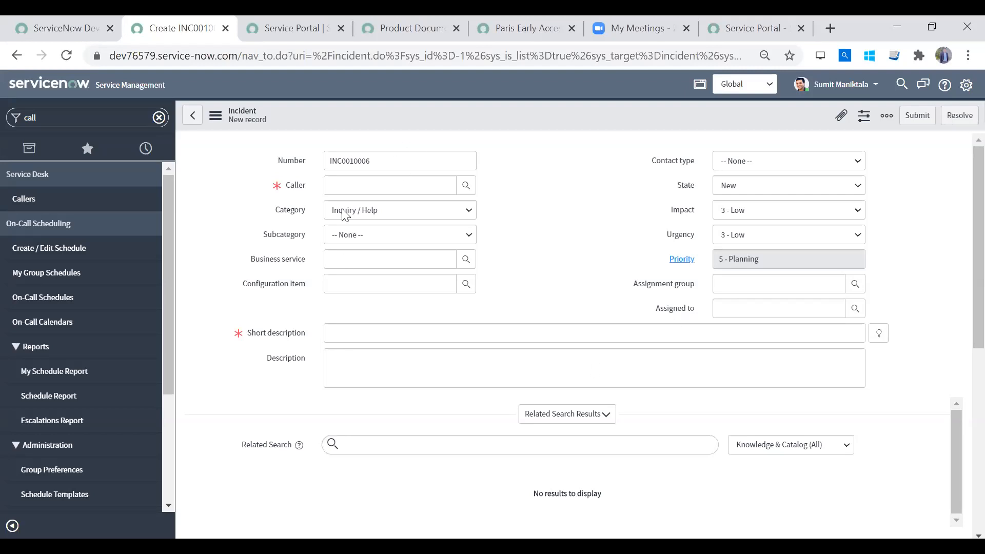
- Clear the navigator filter, filter for "plugins" and open the Plugins module under System Definition
scroll(163, 251, "down", 3)
left_click(159, 117)
left_click(87, 184)
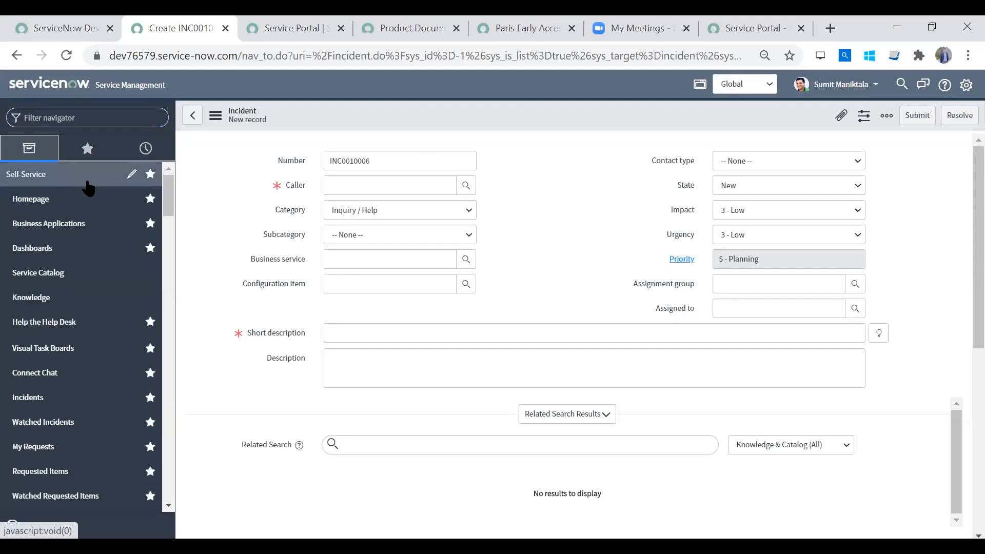
left_click(88, 182)
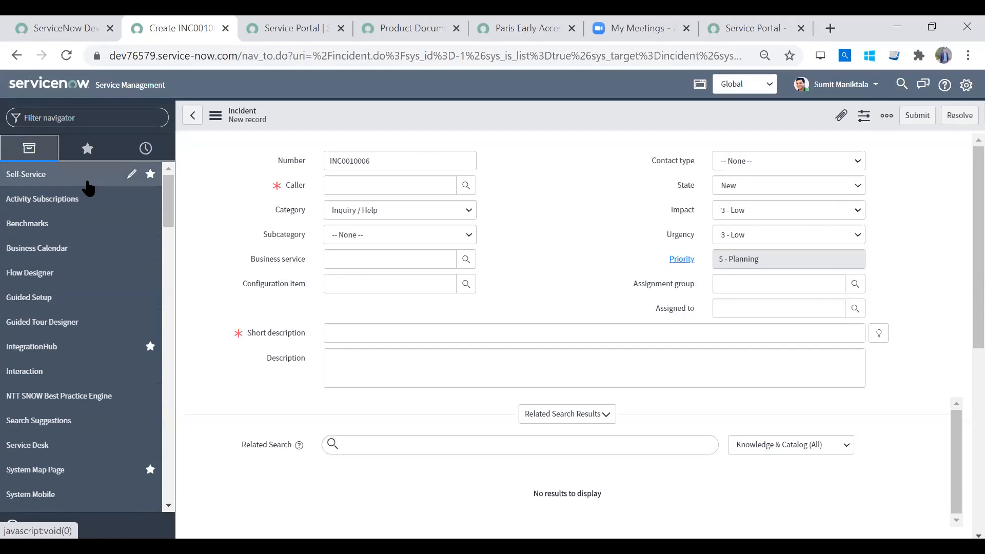
left_click(89, 117)
type("plugin")
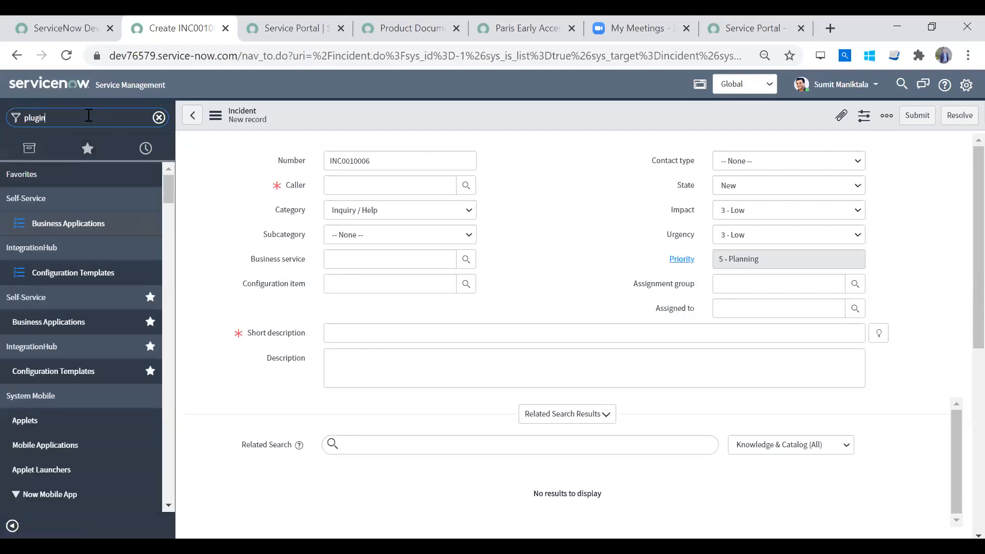
type("s")
left_click(53, 199)
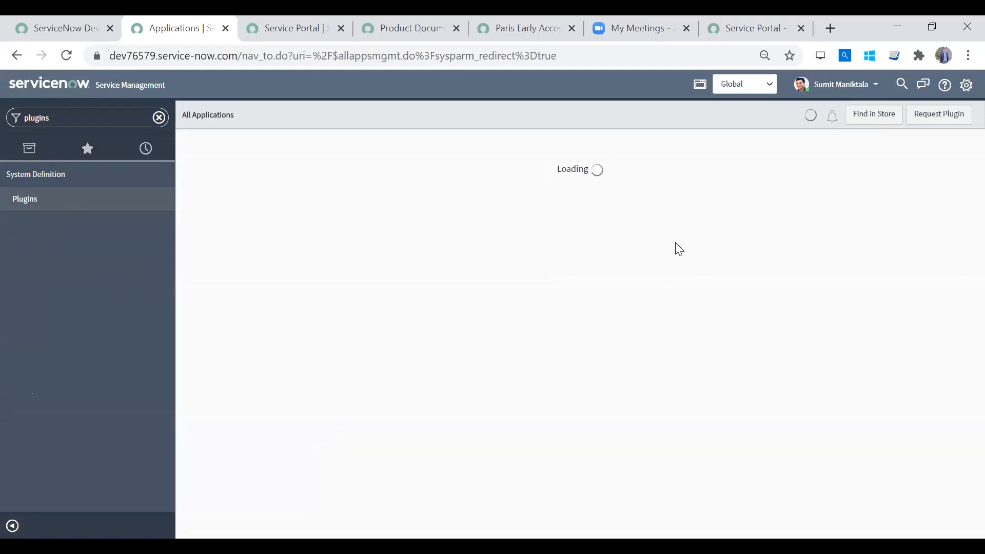
- Open the ServiceNow Store at store.servicenow.com in a new browser tab
left_click(825, 32)
type("sgtore")
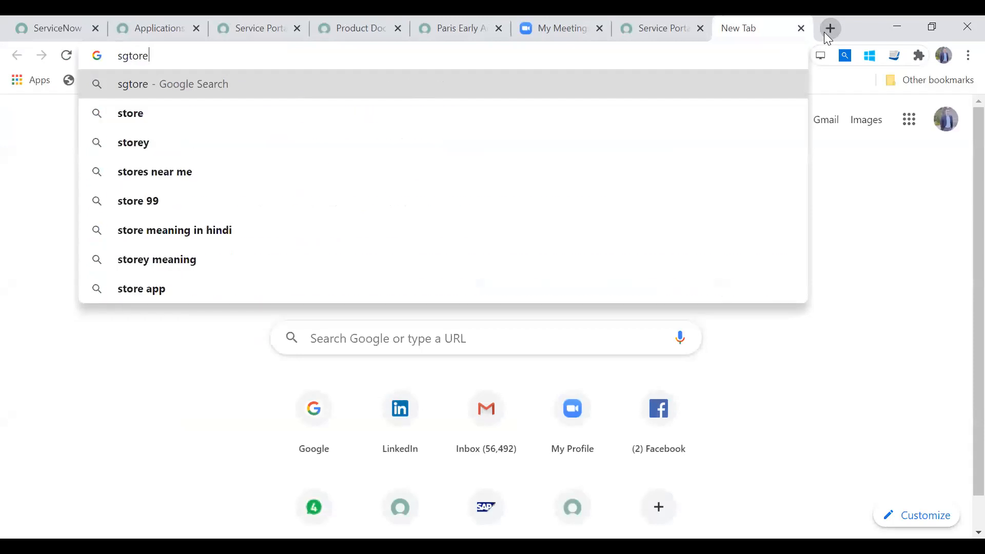
key("BackSpace")
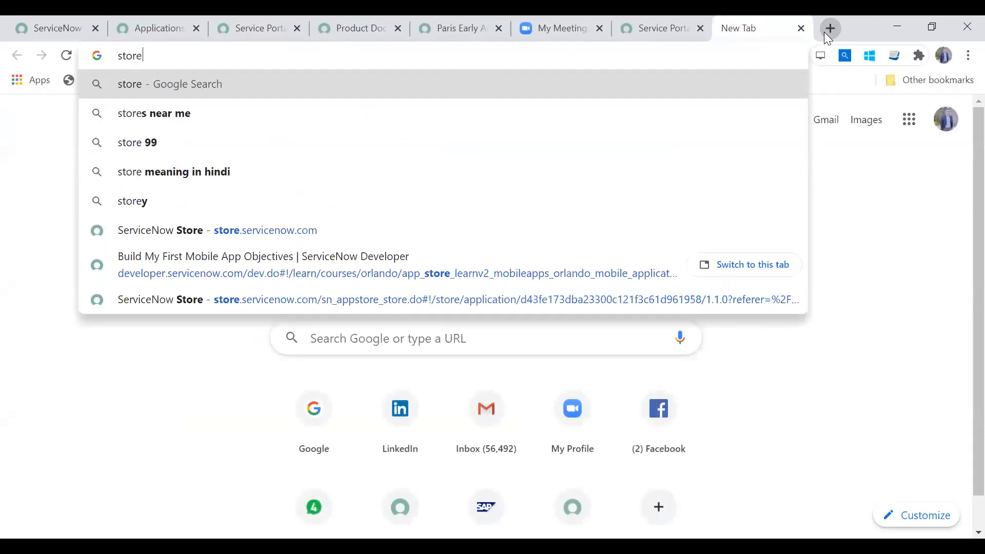
key("End")
type(".servu")
key("BackSpace")
key("BackSpace")
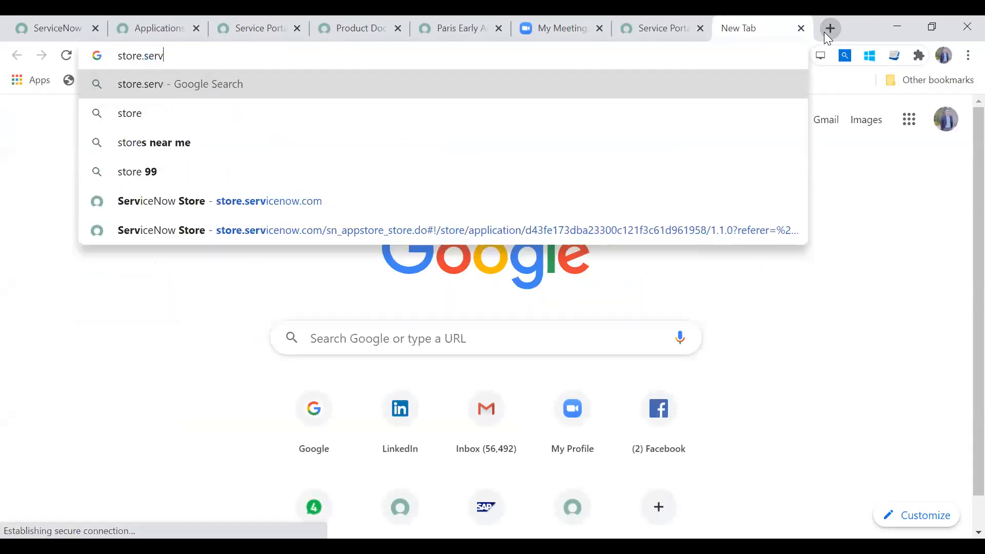
type("vicenow.com")
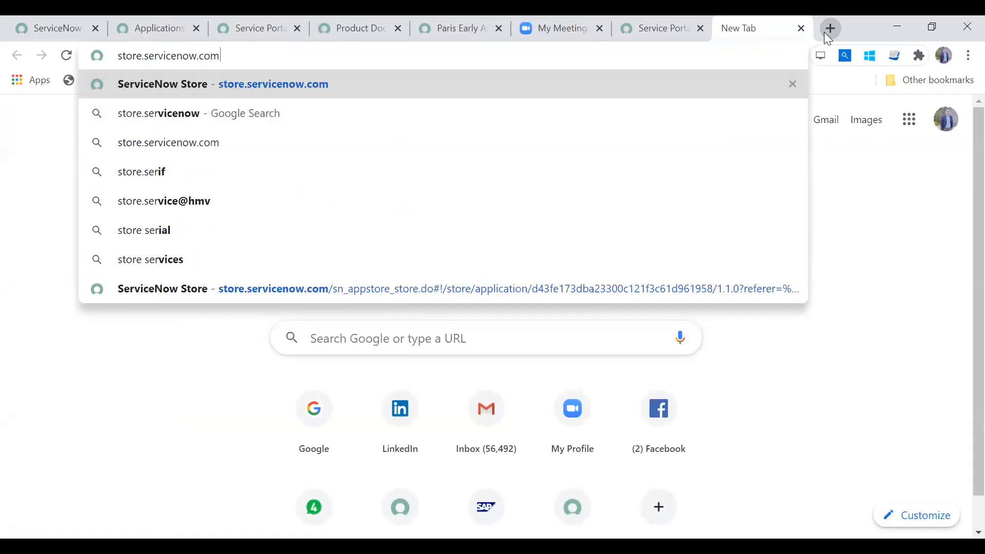
key("Return")
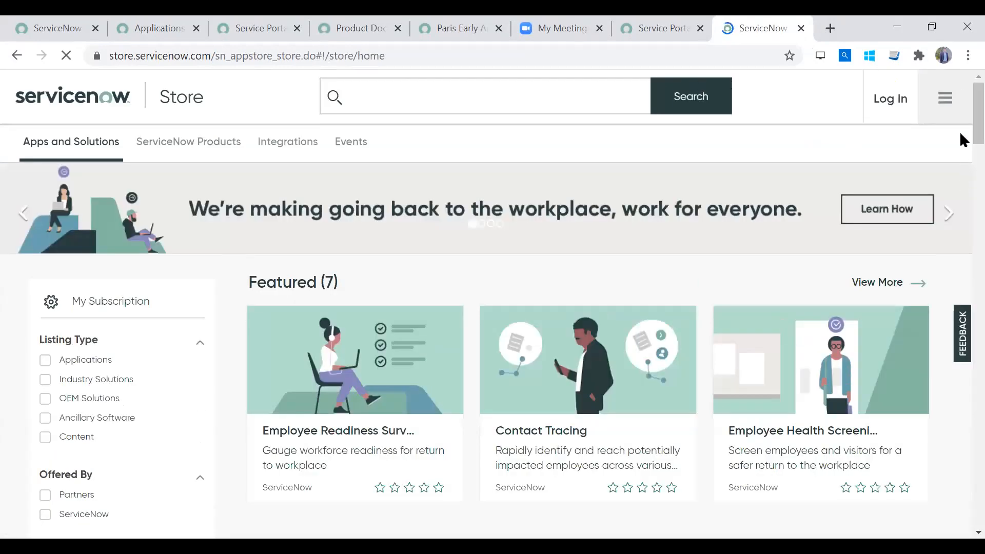
- Browse the ServiceNow Store's featured items, filter categories and Apps and Solutions listings
scroll(961, 134, "down", 10)
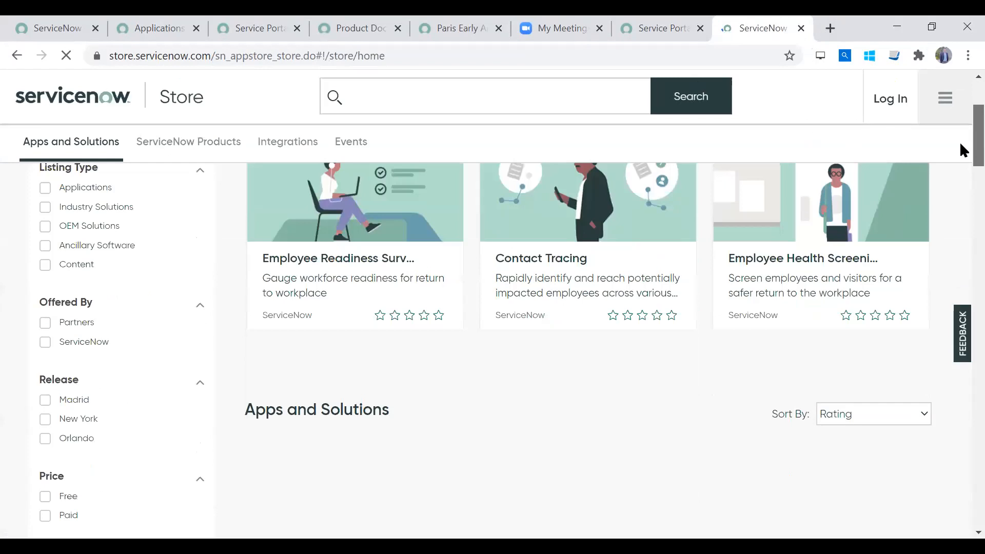
scroll(963, 195, "up", 10)
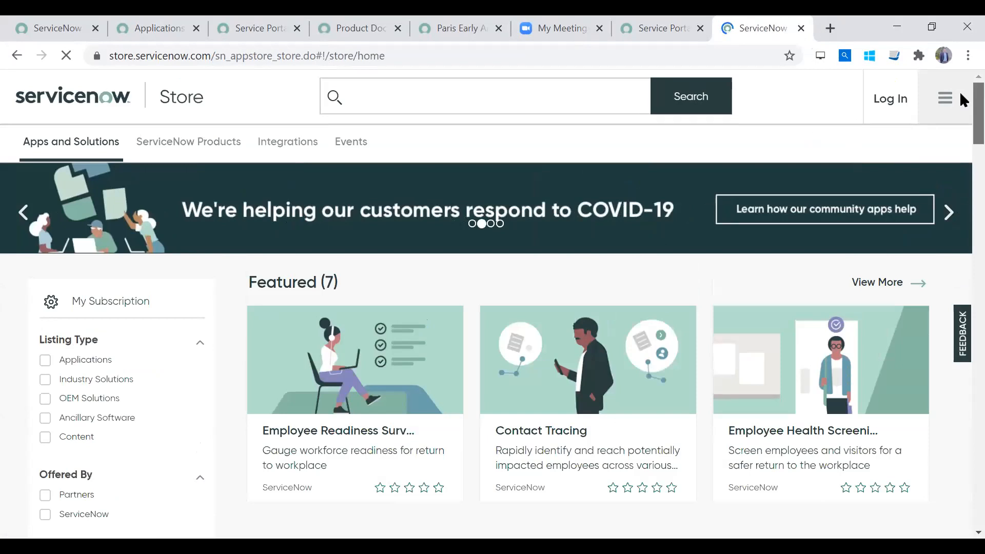
scroll(960, 175, "down", 8)
scroll(963, 228, "down", 12)
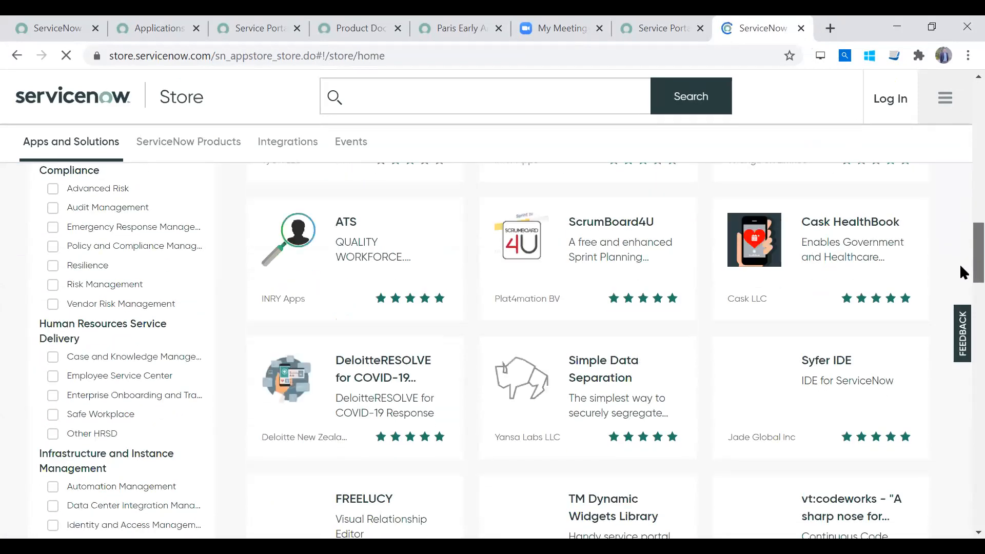
scroll(959, 198, "up", 8)
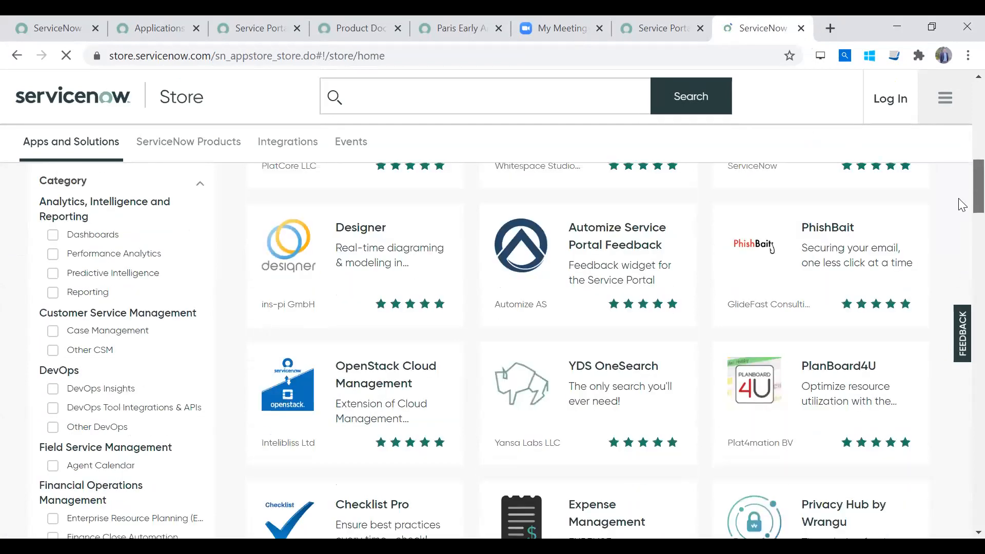
scroll(961, 190, "up", 4)
scroll(958, 217, "down", 10)
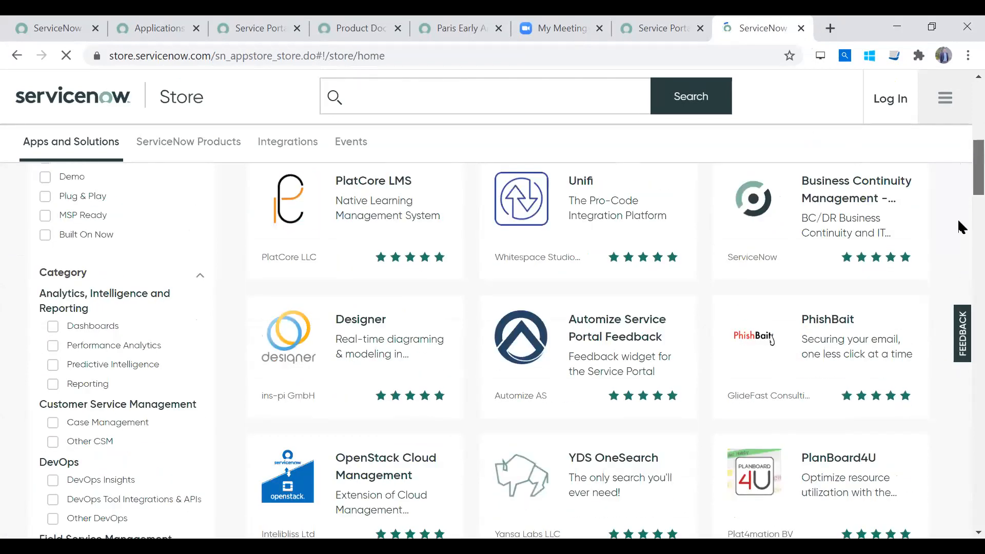
scroll(959, 226, "up", 1)
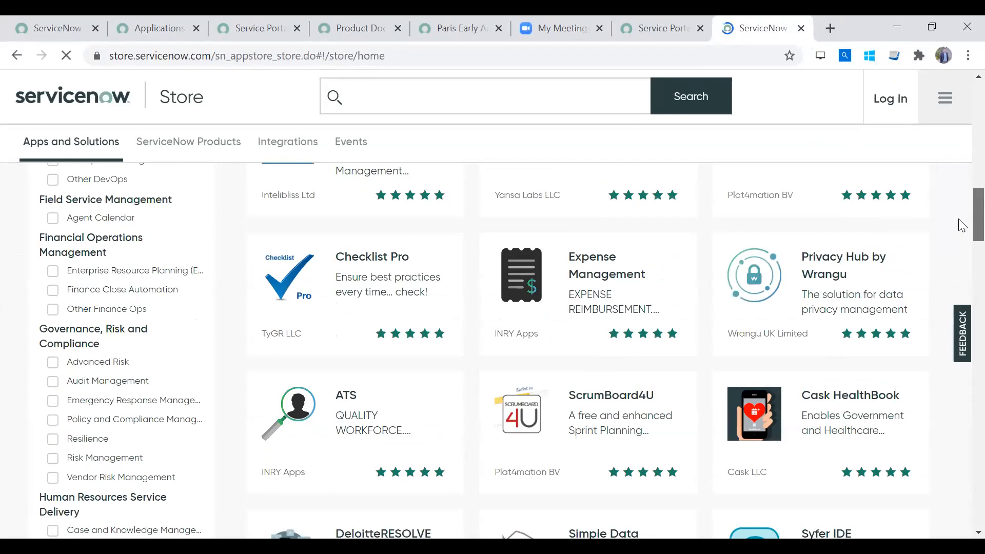
left_click_drag(959, 219, 959, 108)
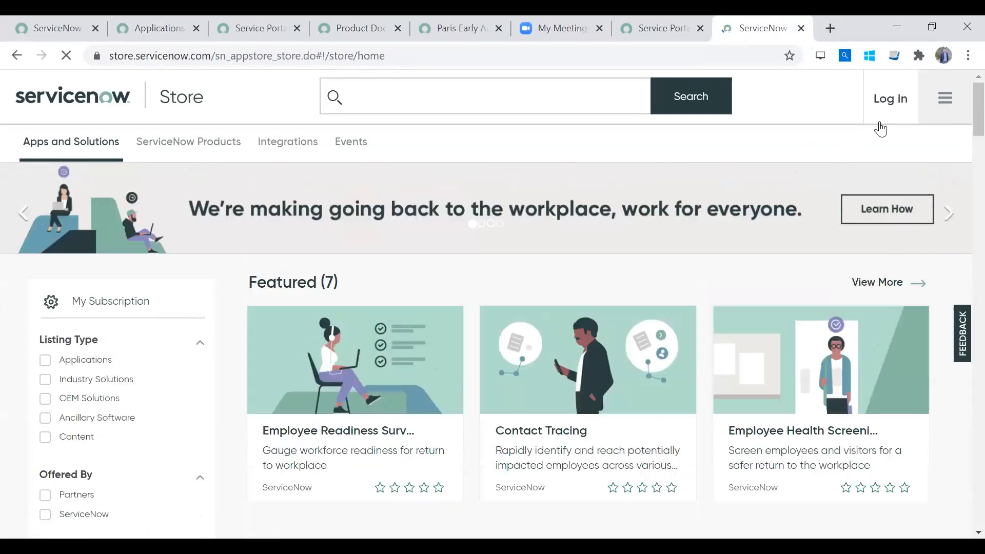
- Return to the All Applications list, dismiss the redirect notice and search the plugins for "new call"
left_click(185, 43)
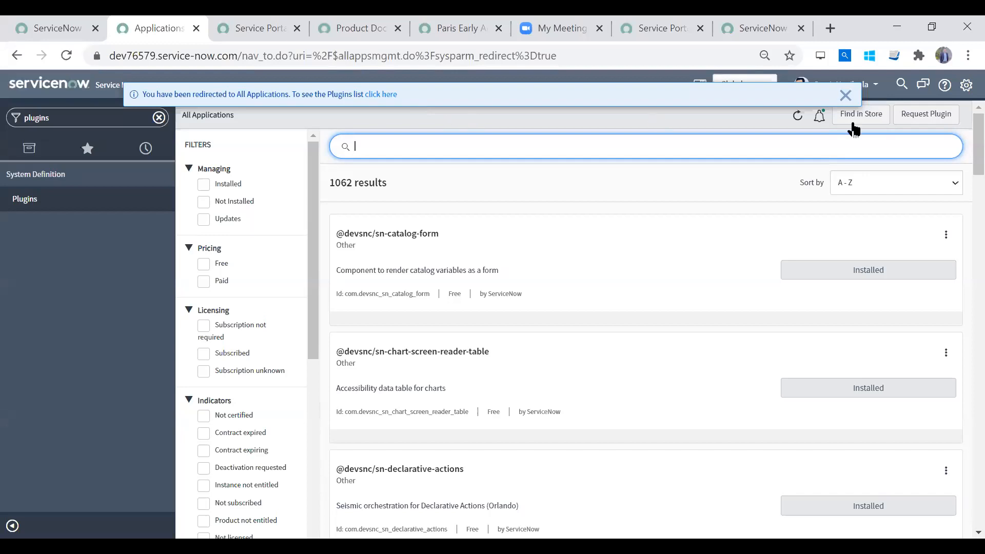
left_click(846, 96)
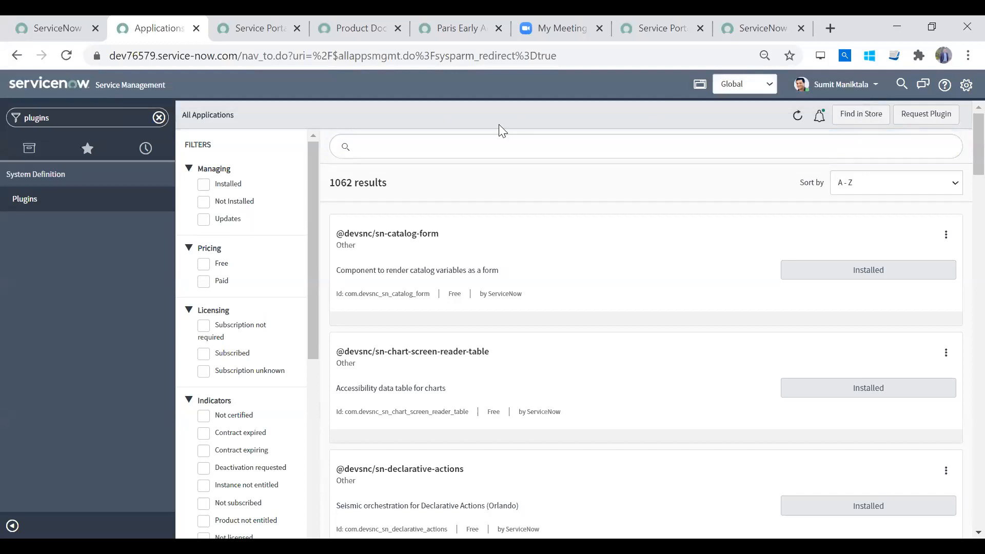
left_click(438, 146)
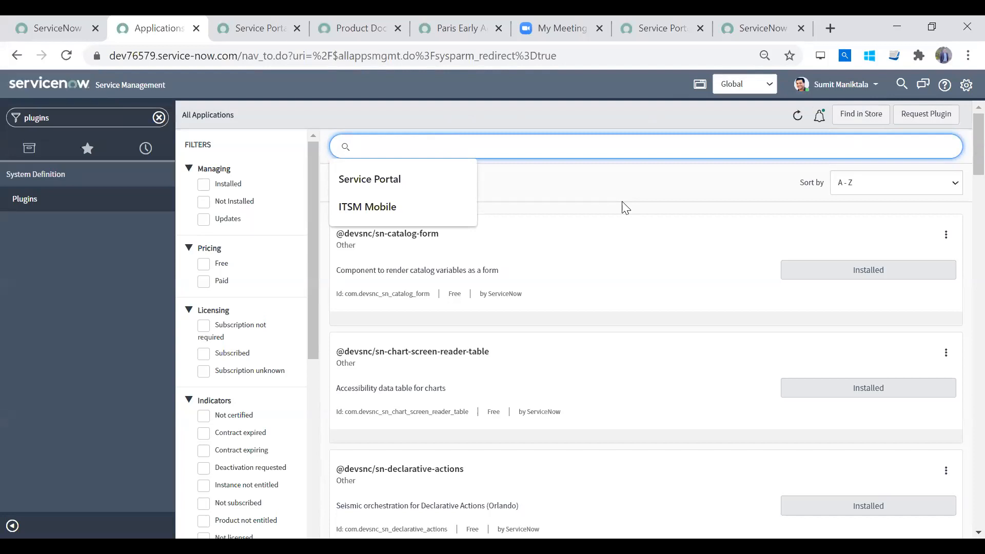
type("new")
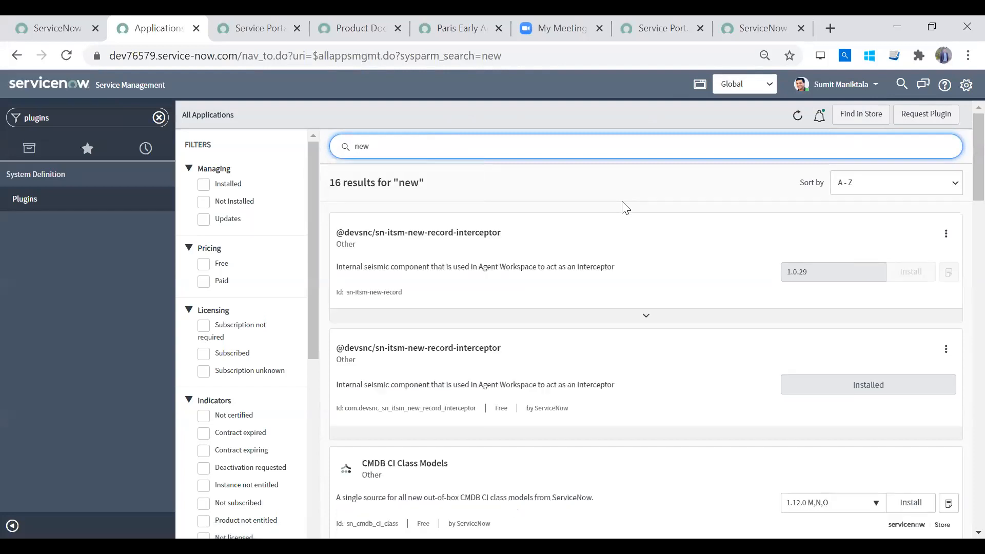
type(" call")
- Shorten the plugin search to "new c" and "new", and clear it to look through the full applications list
key("BackSpace")
key("BackSpace")
key("BackSpace")
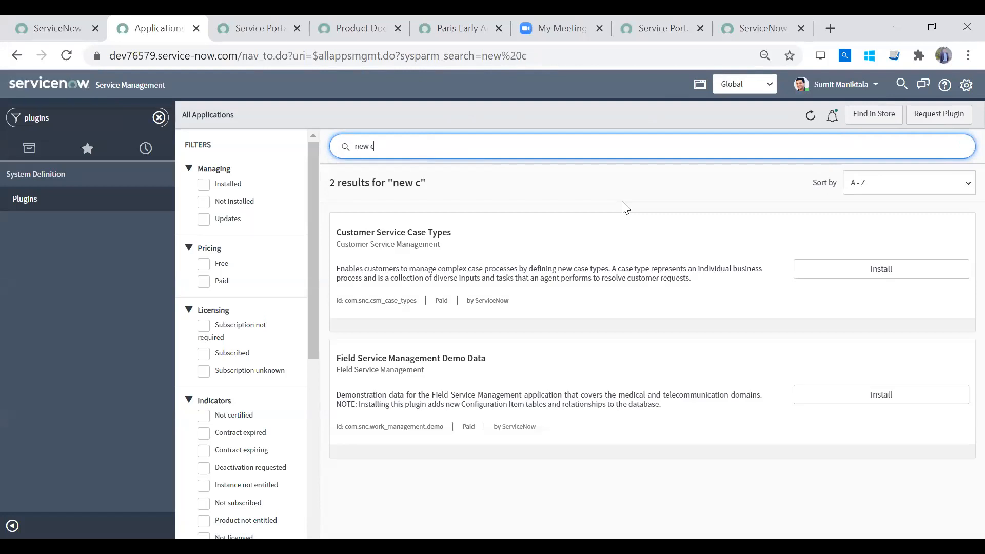
key("BackSpace")
key("BackSpace")
key("ctrl+a")
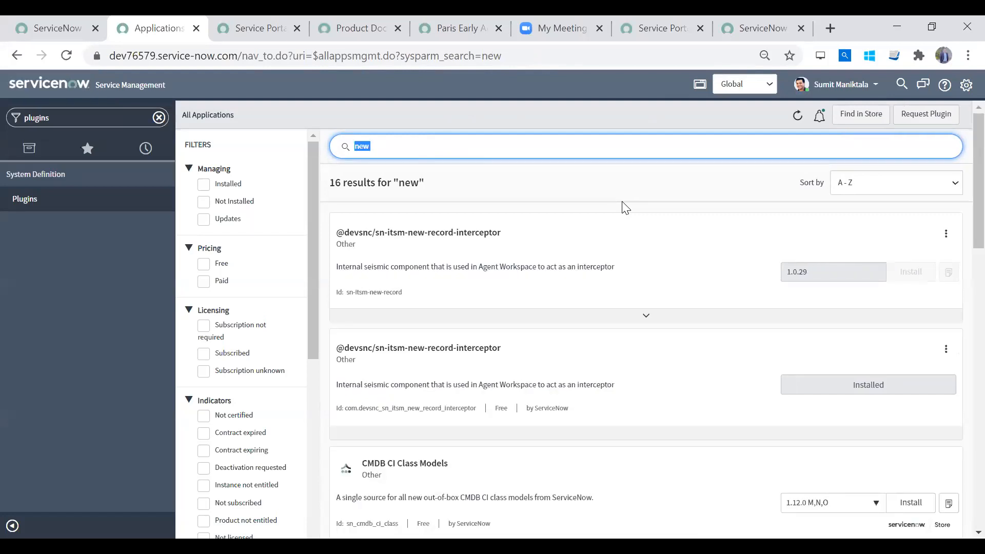
key("BackSpace")
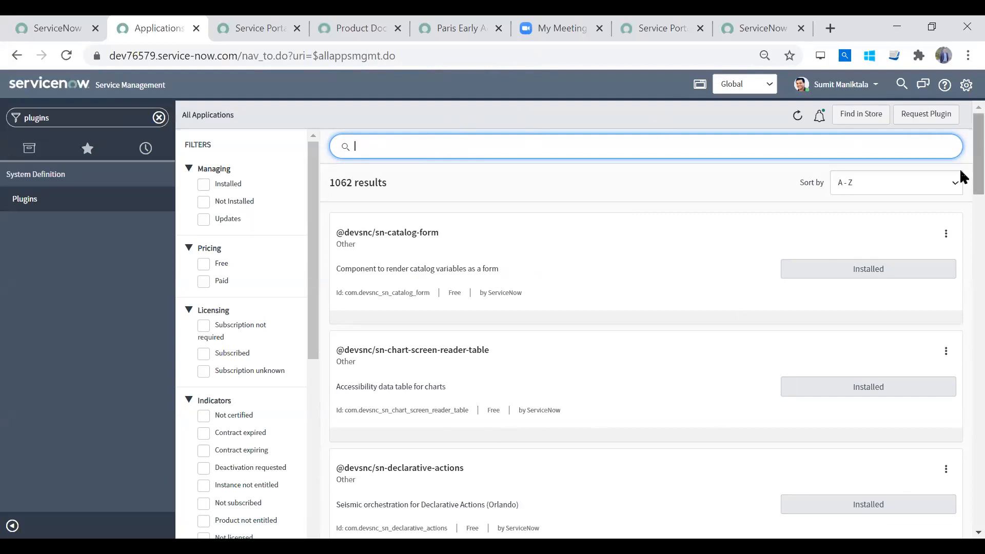
scroll(961, 174, "down", 15)
scroll(960, 174, "up", 15)
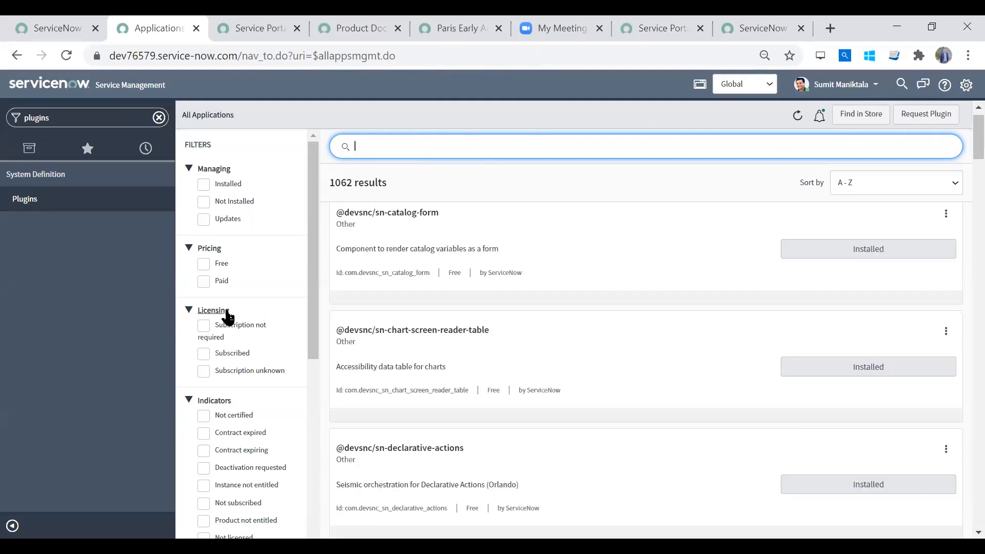
- Replace the navigator filter with "incident" and open a new incident form to look through its fields
left_click(159, 118)
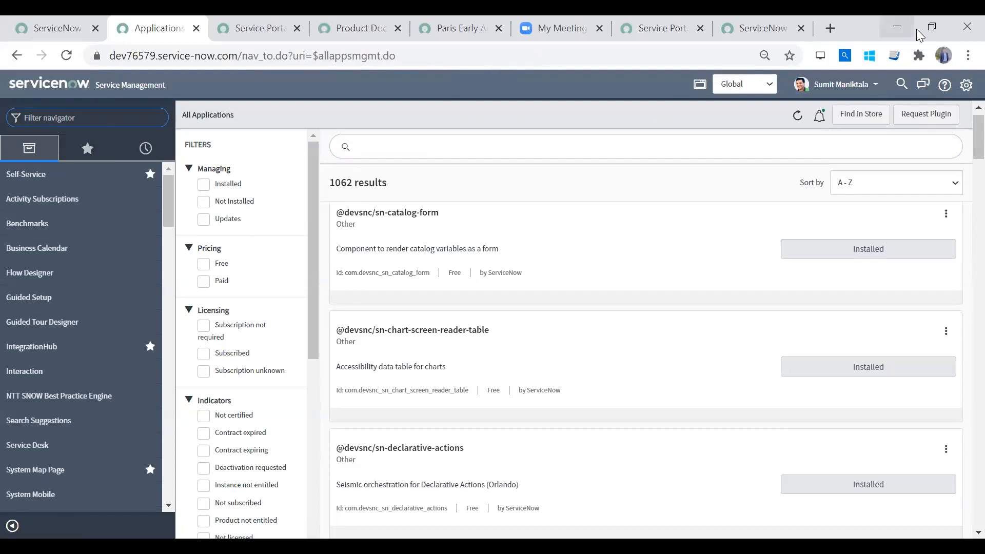
left_click(759, 30)
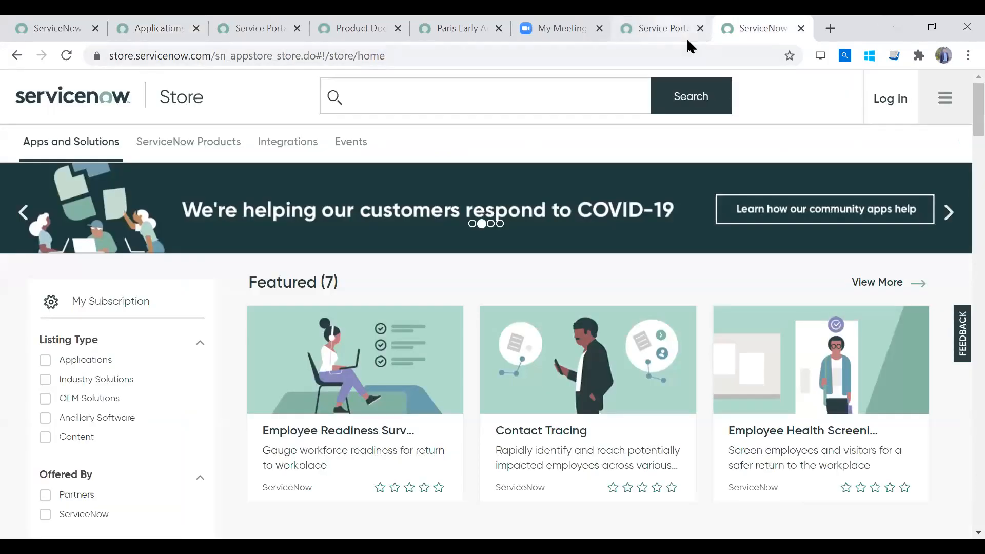
left_click(686, 38)
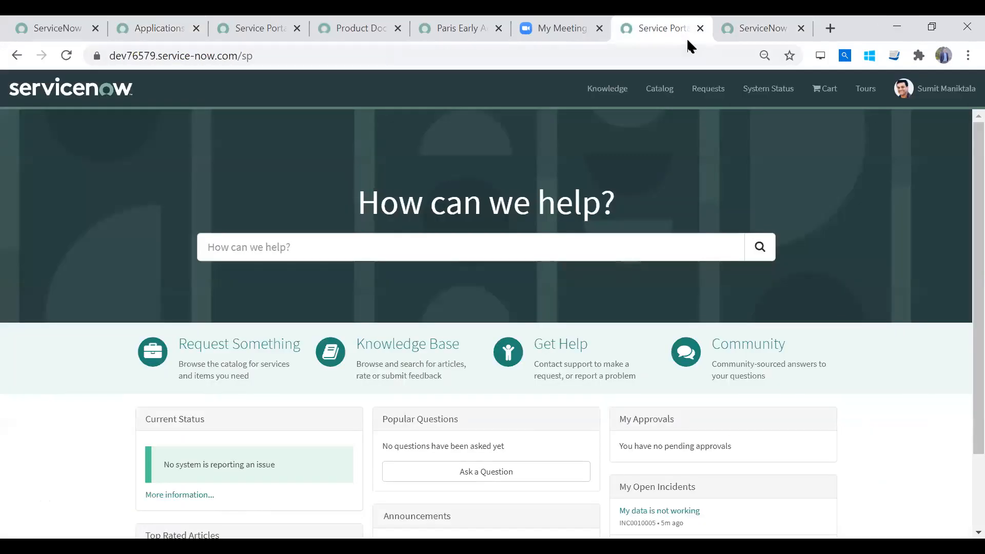
left_click(150, 28)
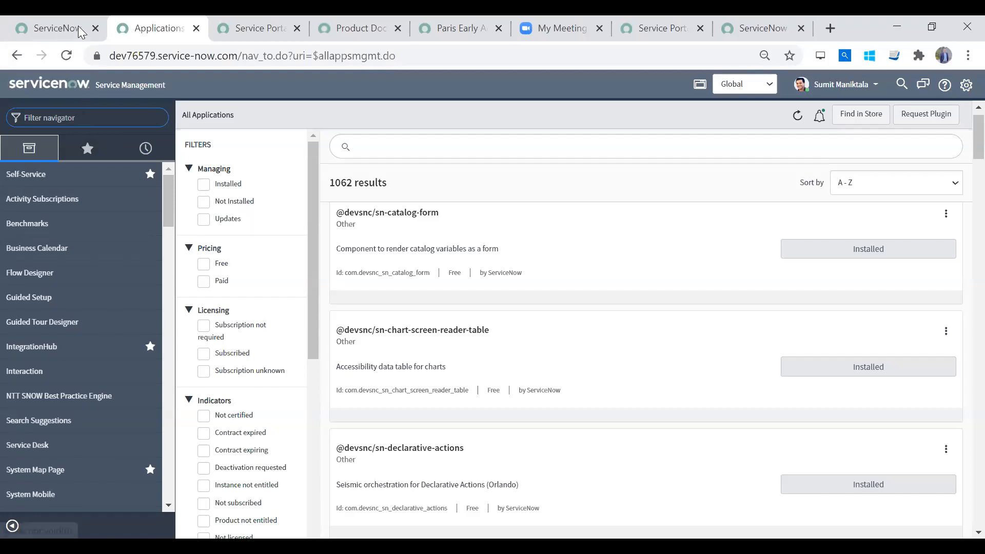
type("incident")
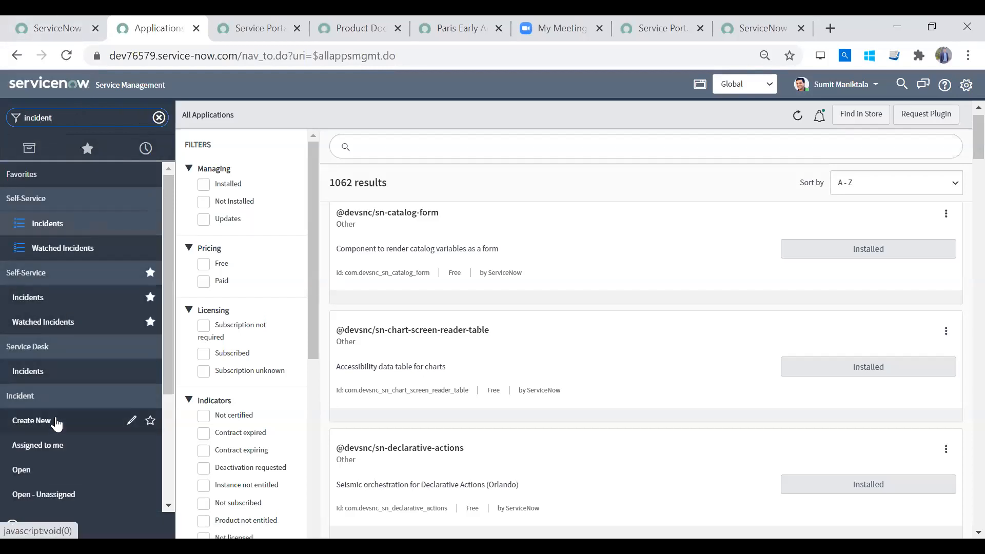
left_click(55, 418)
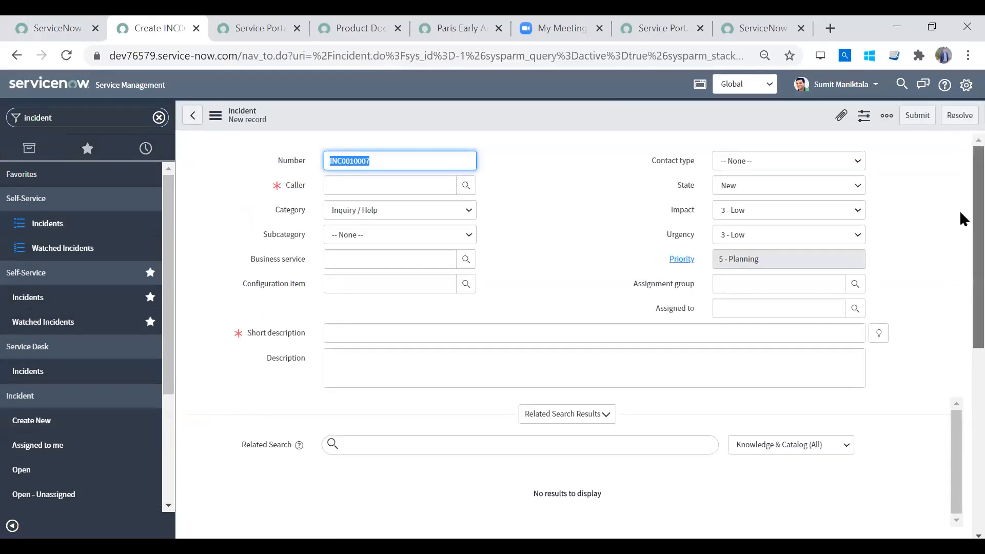
scroll(961, 218, "down", 2)
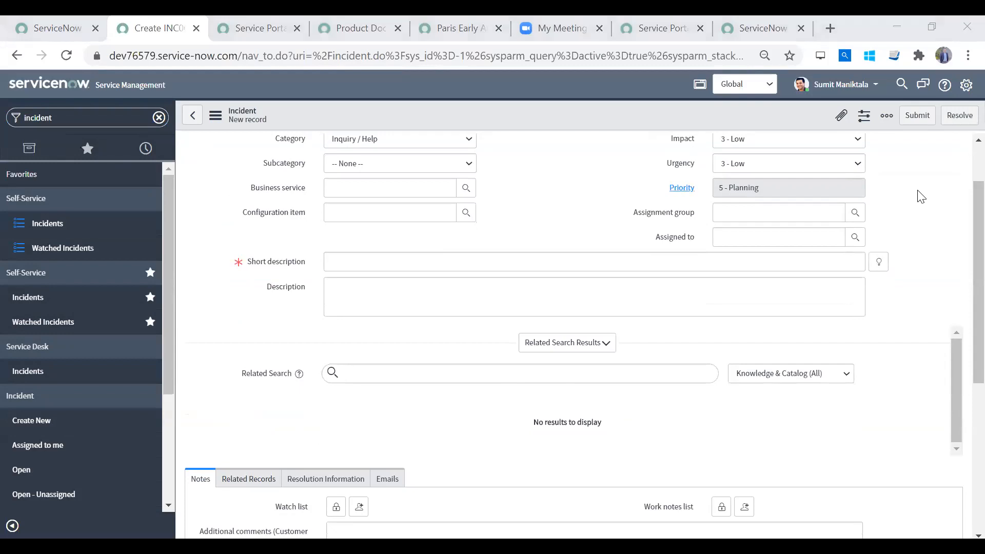
- Look through the Service Portal home page and compare it with the new incident form
key("ctrl+shift+Tab")
key("ctrl+shift+Tab")
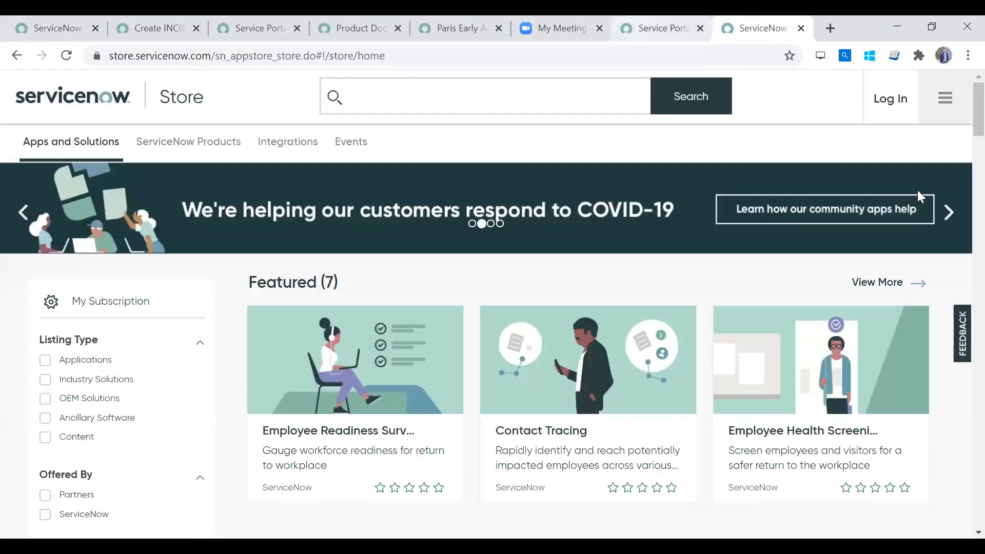
key("ctrl+shift+Tab")
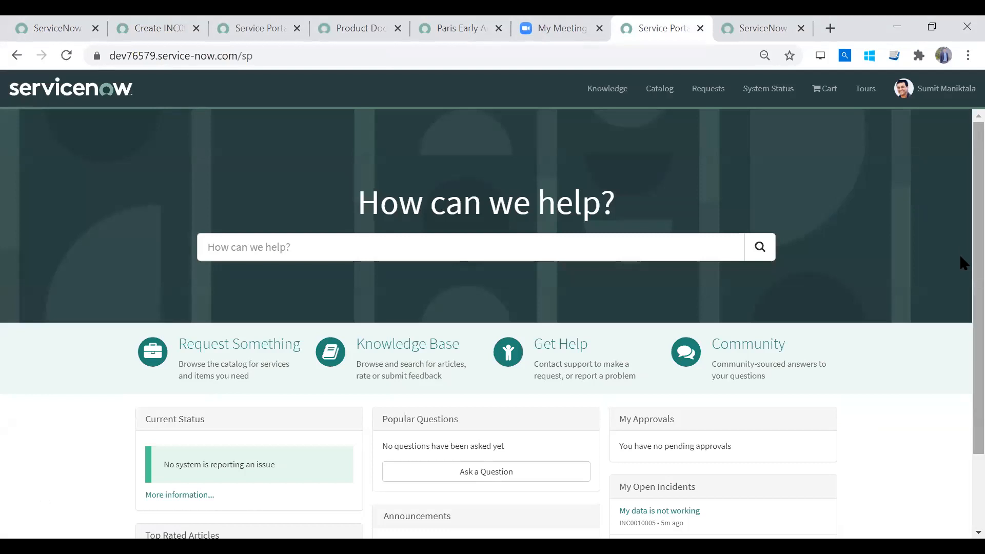
scroll(891, 358, "down", 2)
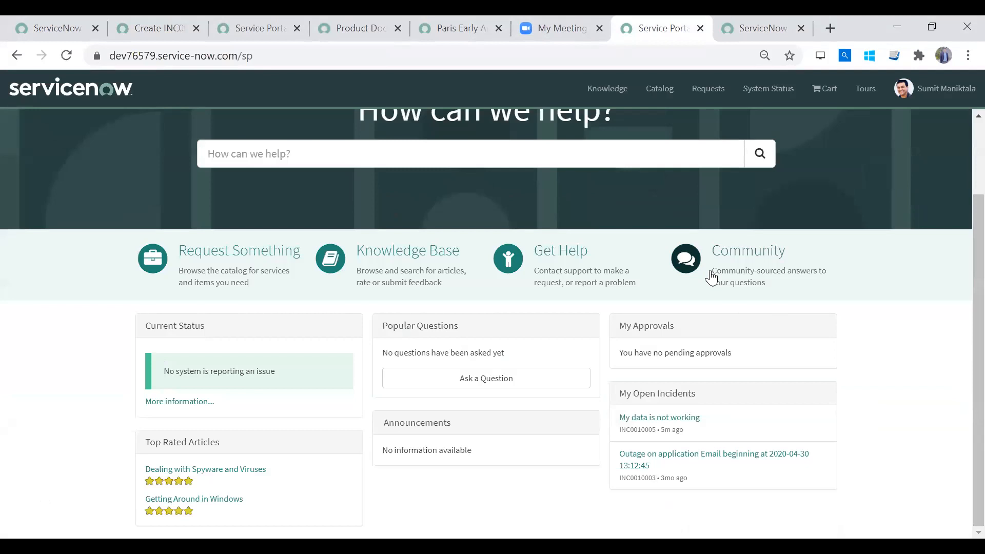
left_click_drag(960, 354, 959, 156)
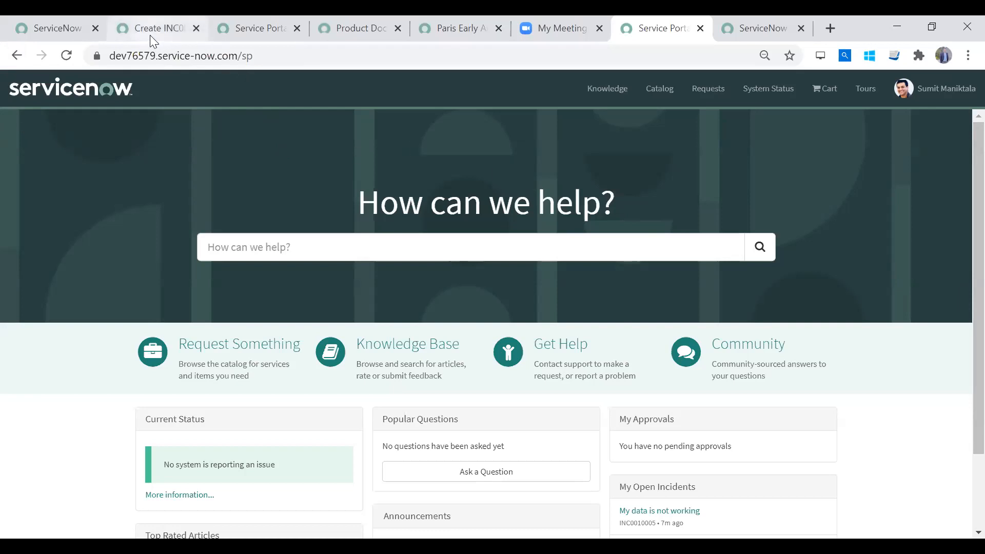
left_click(168, 38)
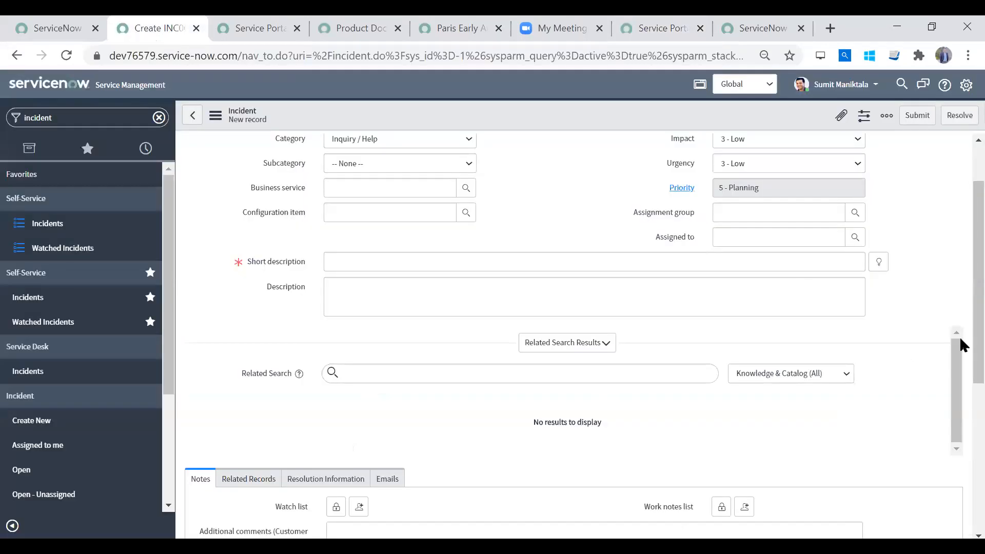
scroll(960, 206, "up", 2)
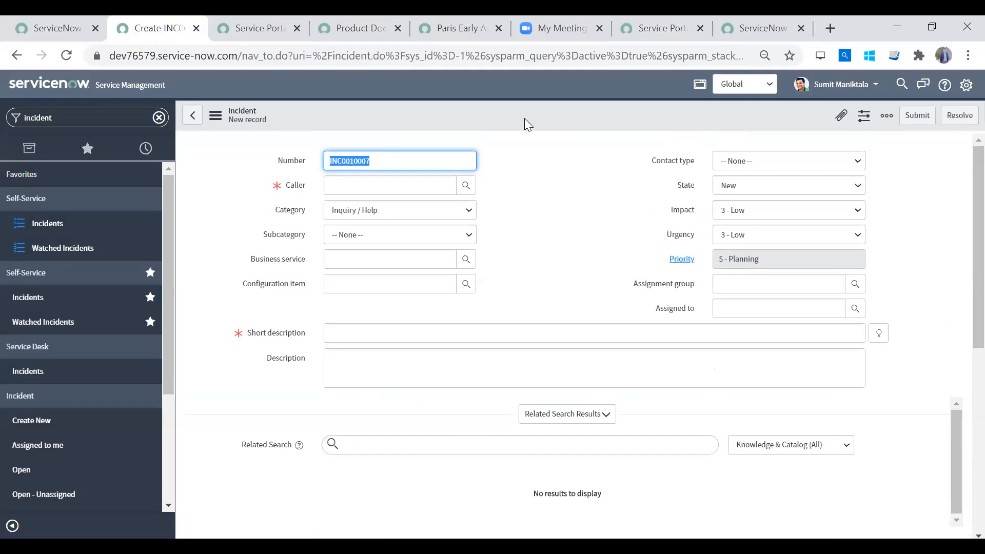
- Filter the navigator for "client scri" and open the Client Scripts list under System Definition
double_click(97, 122)
type("client")
type("cri")
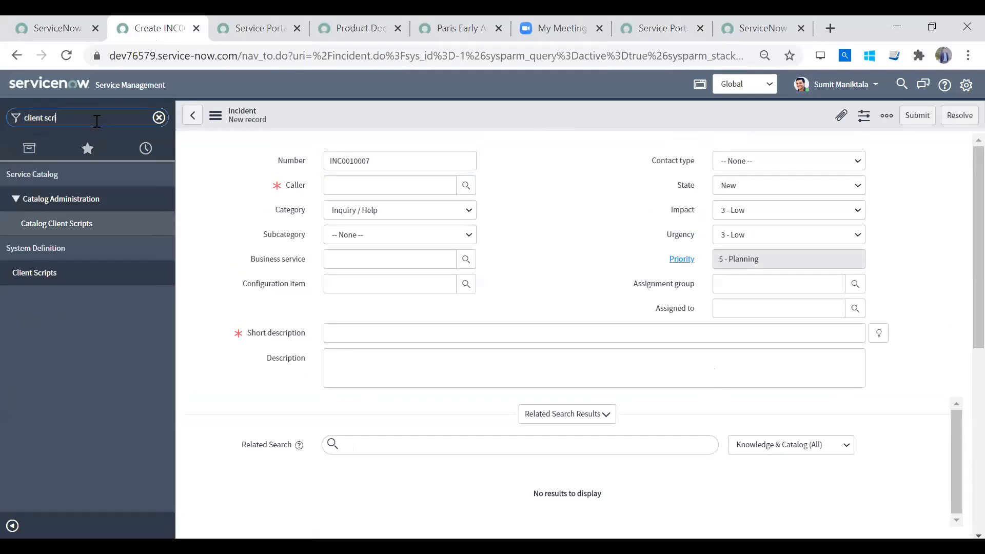
left_click(73, 280)
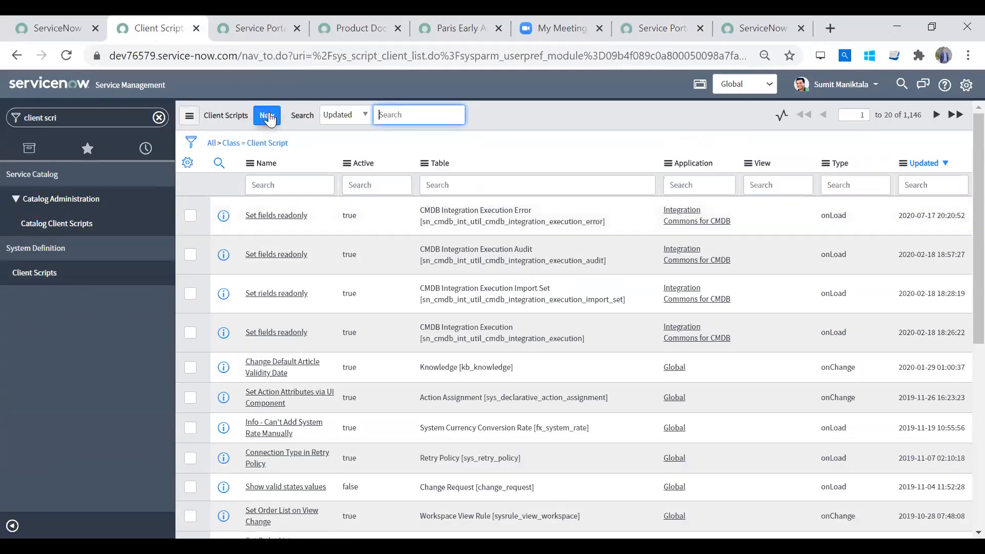
- Open the "Set fields readonly" client script for the CMDB Integration Execution Error table and examine its application scope notice
left_click(286, 225)
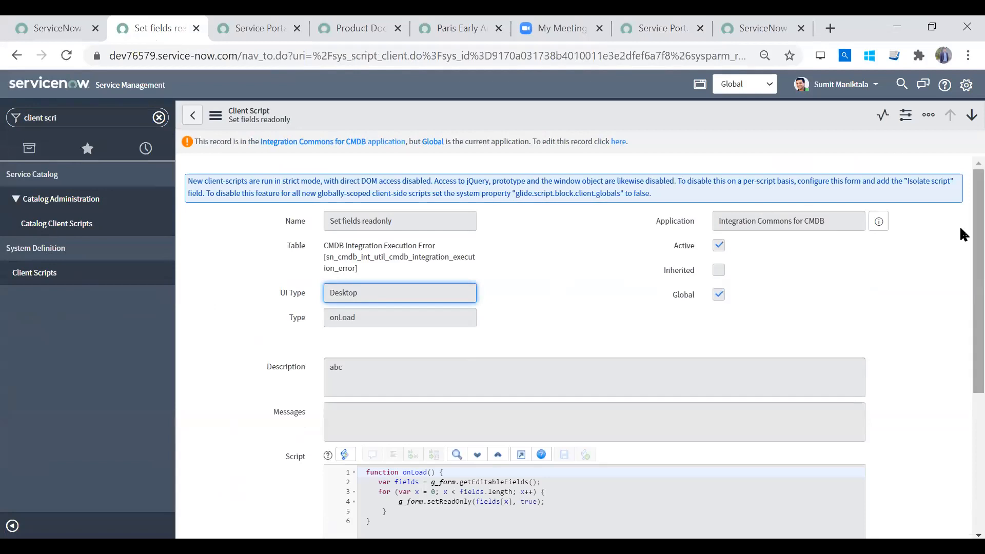
scroll(960, 308, "down", 6)
scroll(960, 195, "up", 6)
left_click_drag(960, 172, 961, 143)
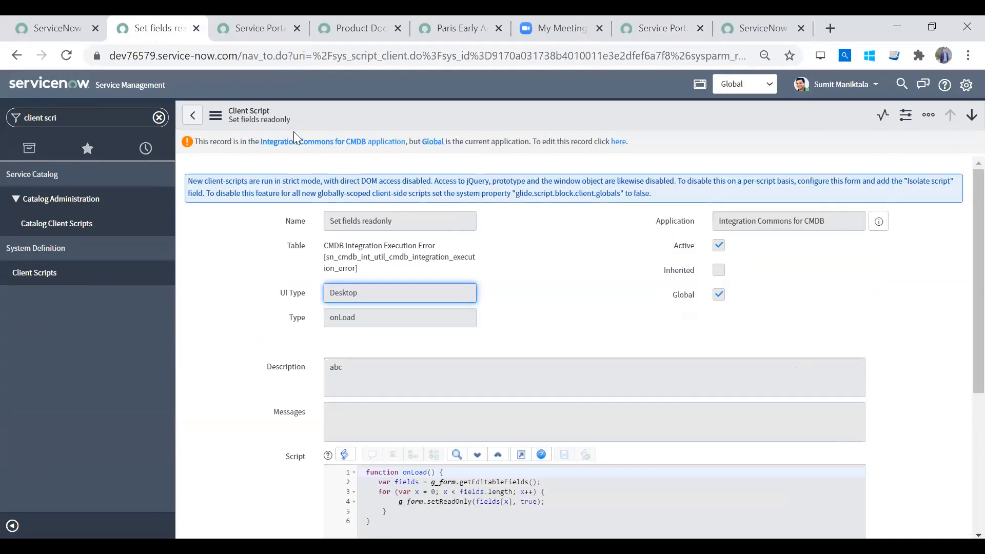
left_click_drag(642, 146, 468, 148)
left_click(191, 161)
left_click_drag(188, 161, 184, 150)
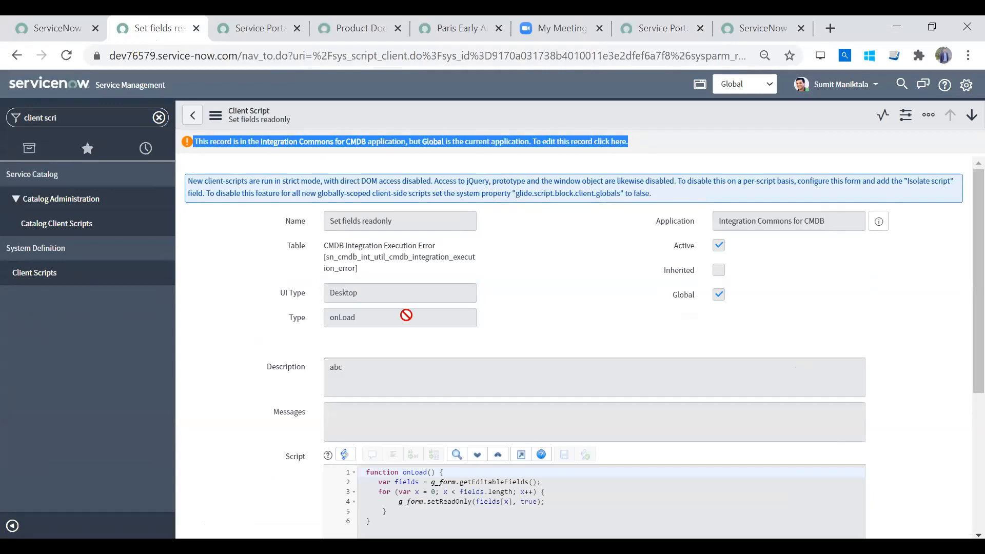
left_click(246, 285)
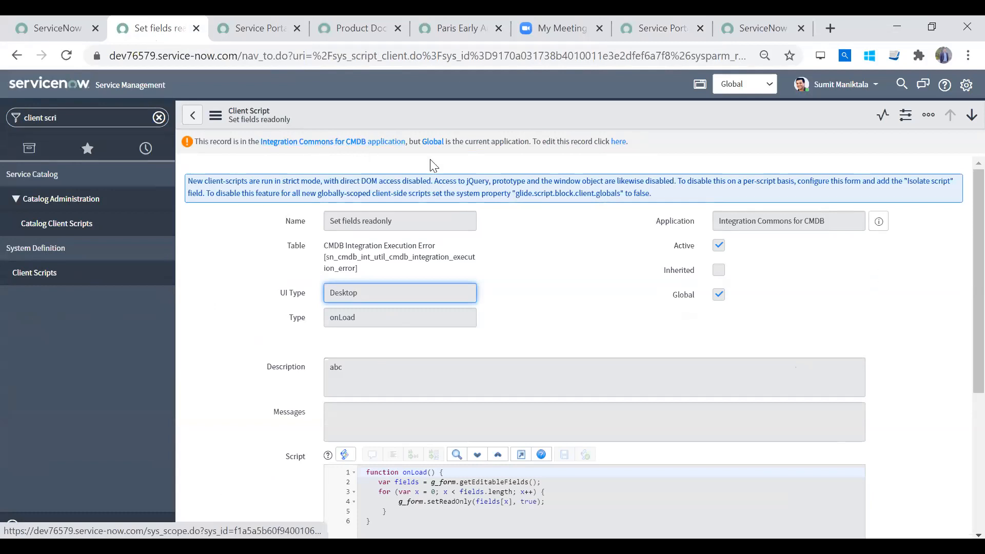
- Switch the current application scope from Global to Integration Commons for CMDB
left_click(749, 84)
left_click(748, 84)
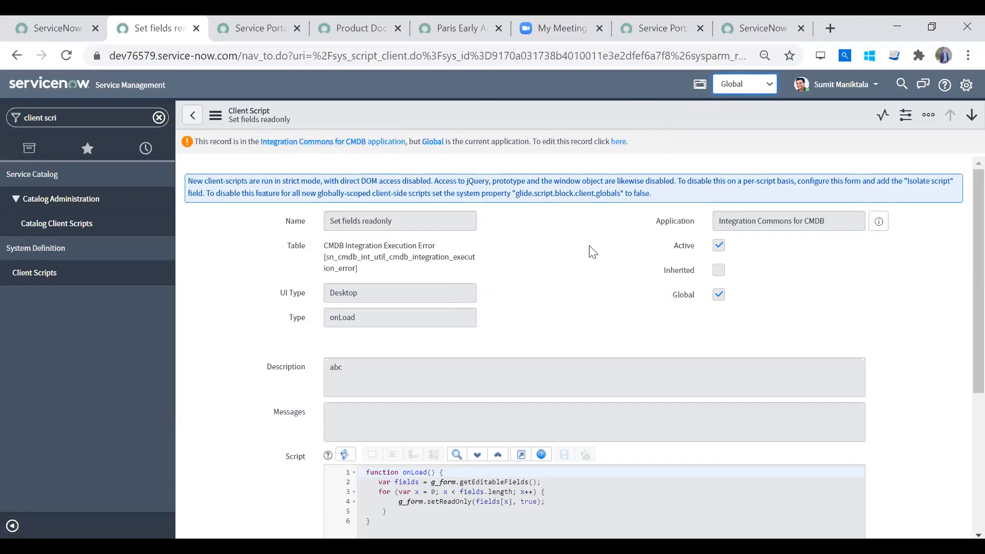
left_click(748, 82)
left_click(749, 82)
left_click(734, 85)
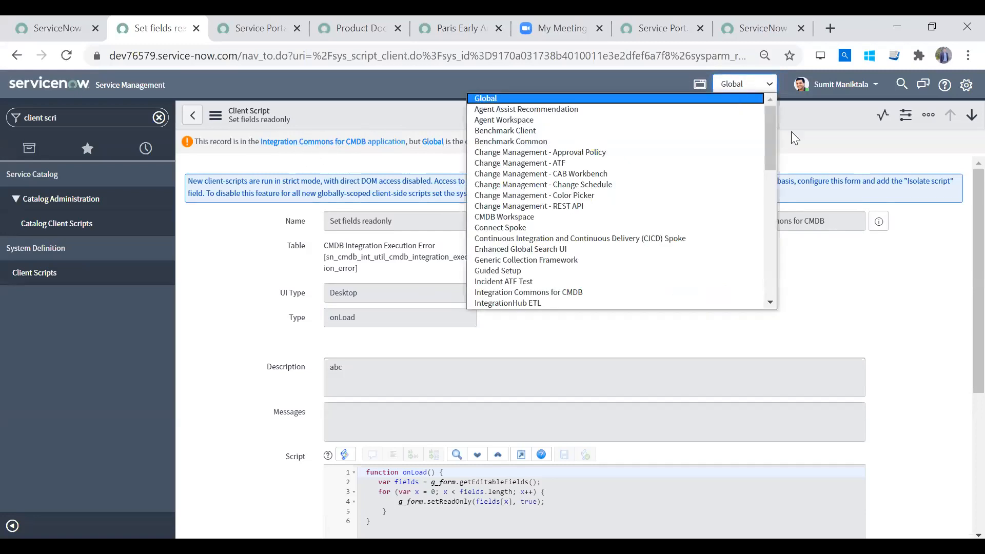
left_click_drag(771, 141, 761, 187)
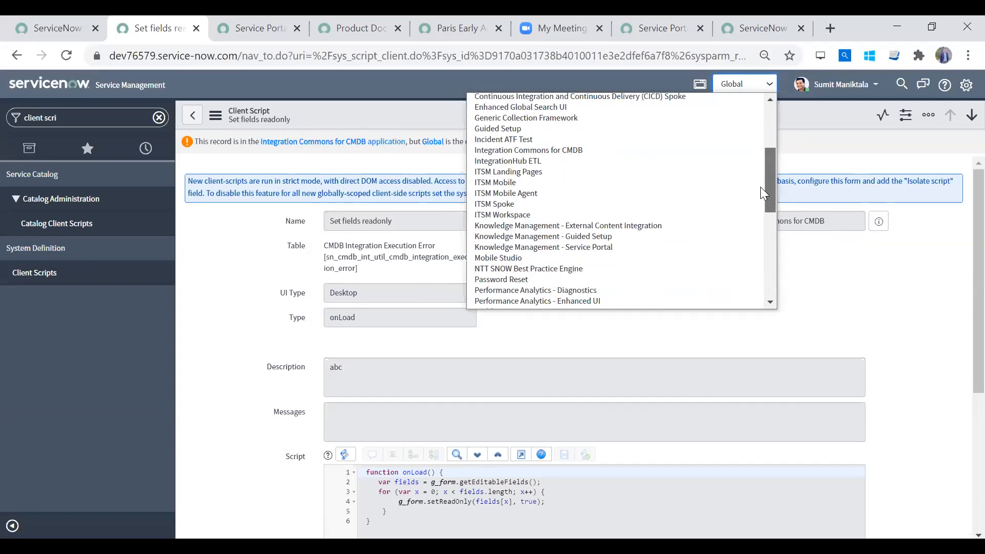
left_click(664, 149)
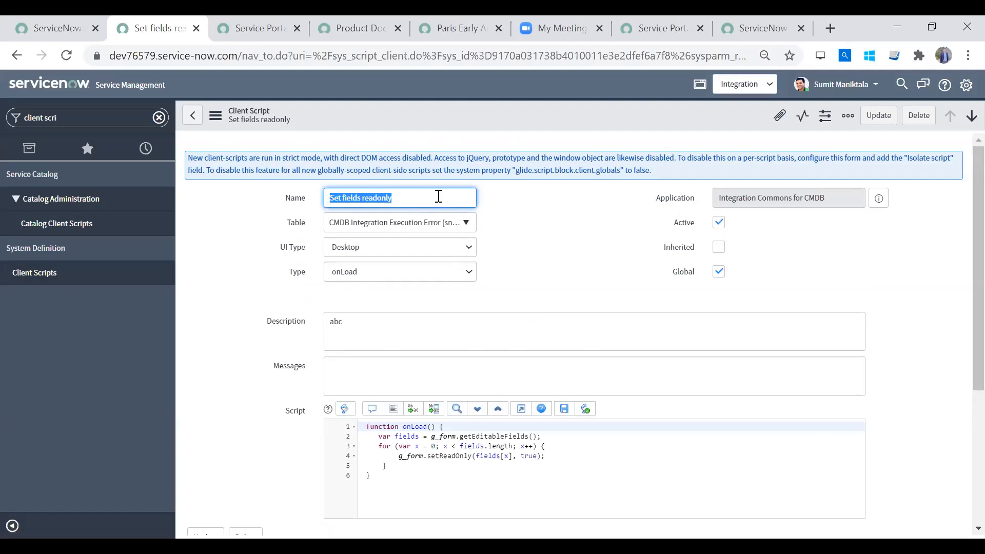
- Examine the editable name, settings and onLoad script of the "Set fields readonly" client script
left_click(438, 196)
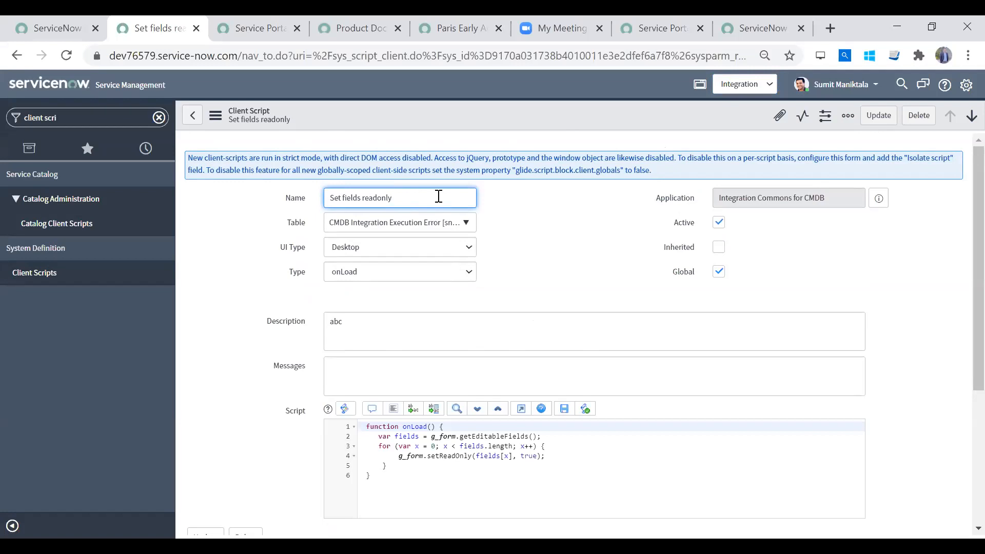
triple_click(344, 203)
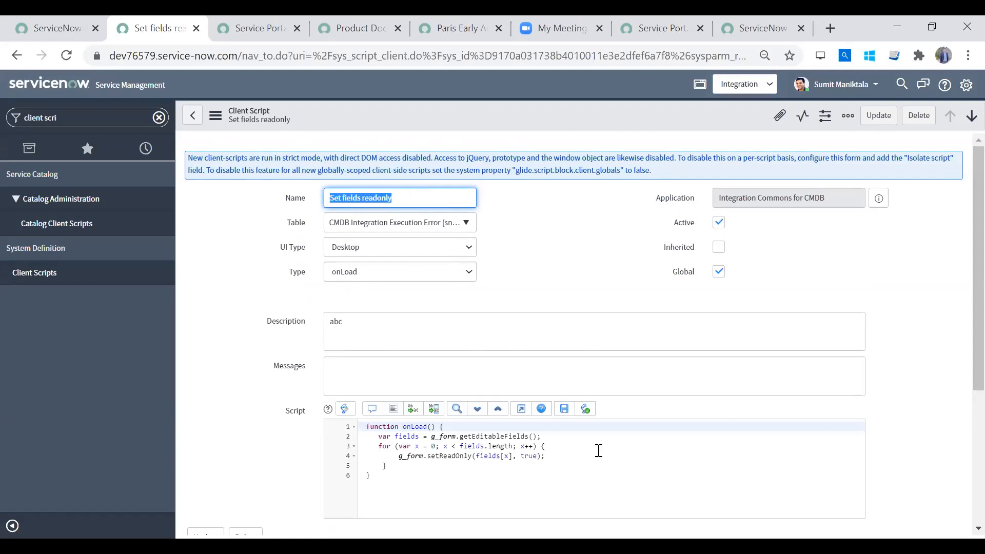
left_click(599, 450)
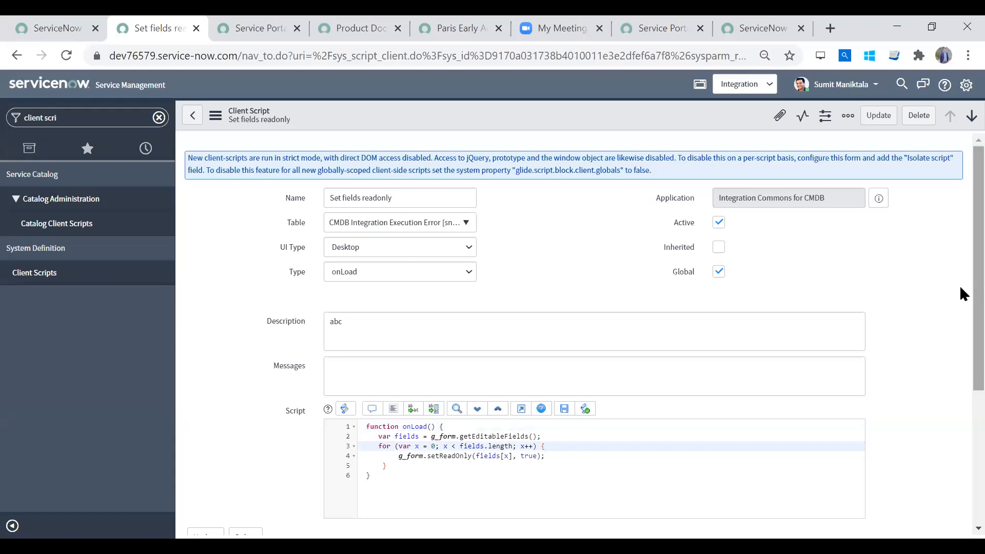
scroll(963, 297, "down", 2)
scroll(962, 247, "up", 2)
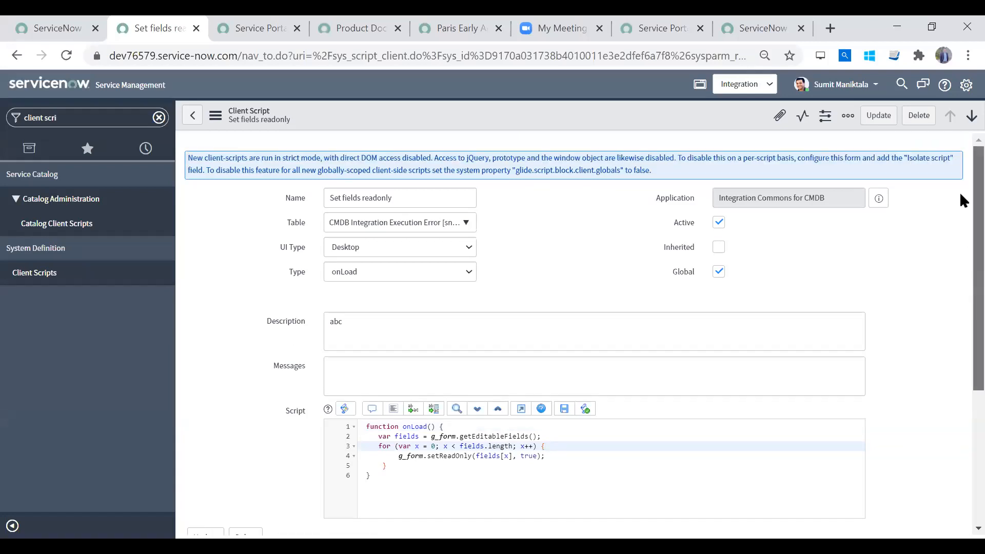
- Examine the read-only loop in the "Set fields readonly" script and the client script's Versions list
left_click(505, 464)
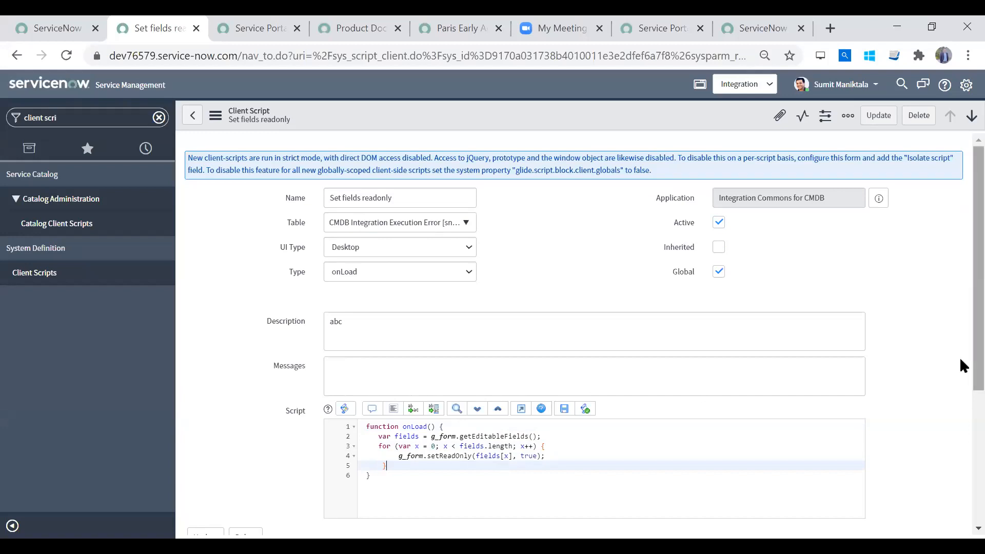
scroll(965, 368, "down", 2)
left_click(430, 385)
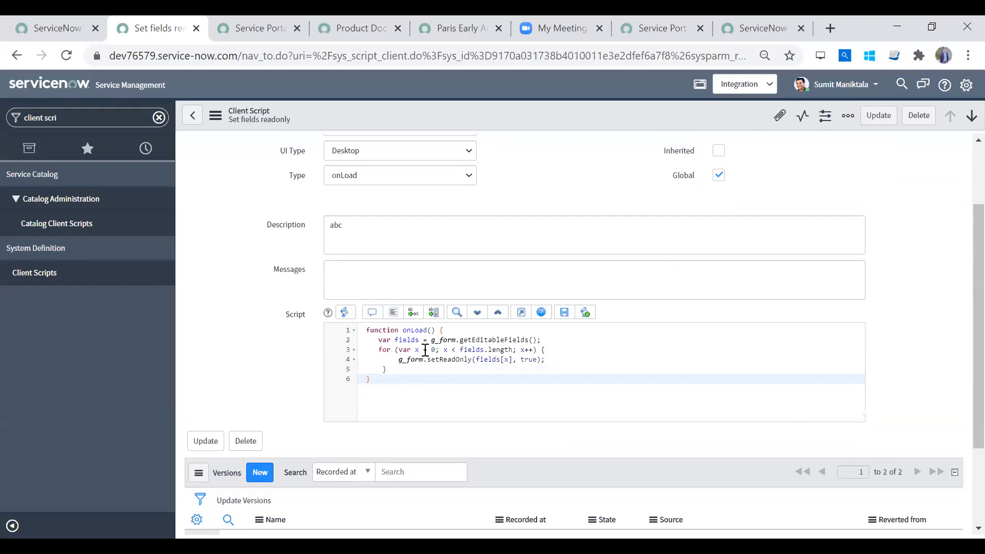
left_click_drag(376, 349, 419, 369)
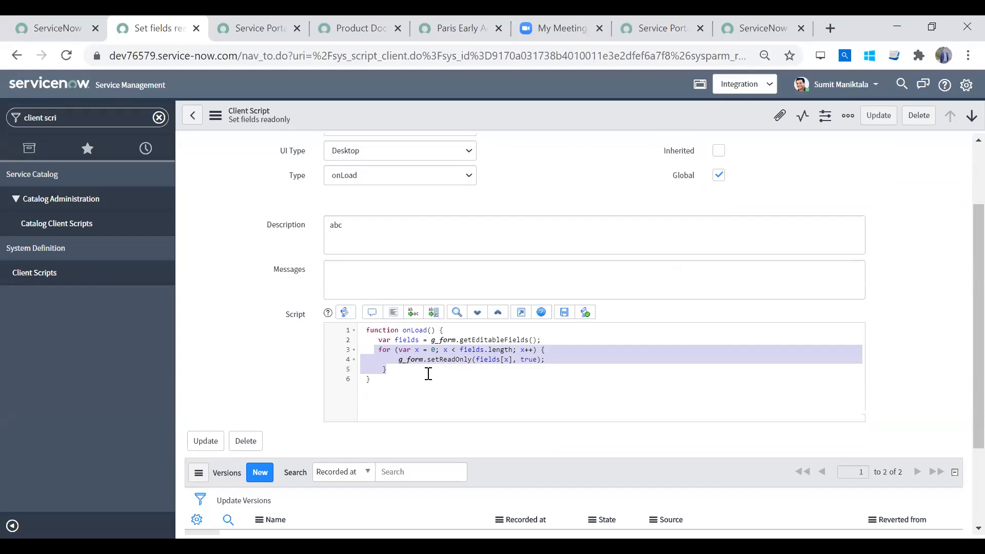
double_click(497, 350)
left_click(468, 350)
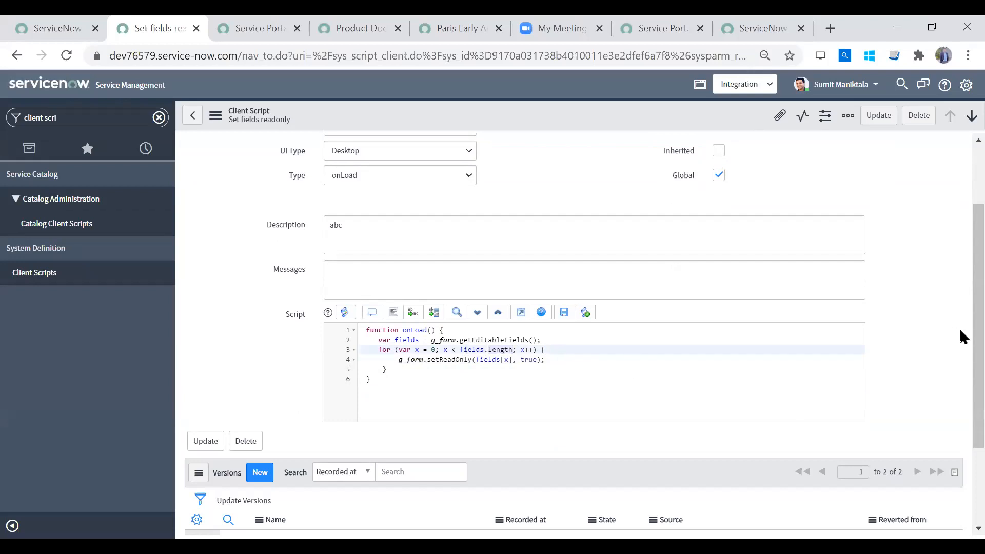
scroll(615, 373, "down", 2)
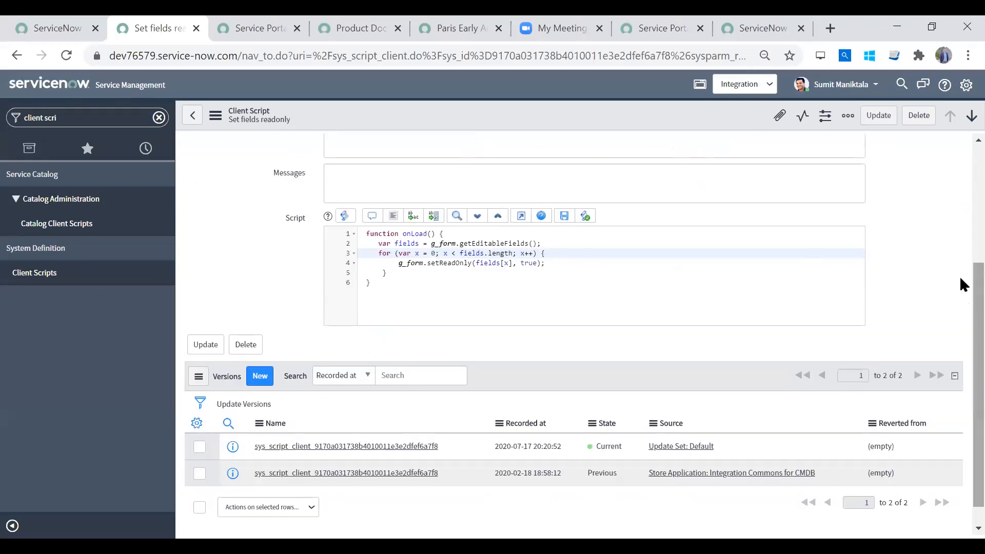
scroll(960, 276, "up", 4)
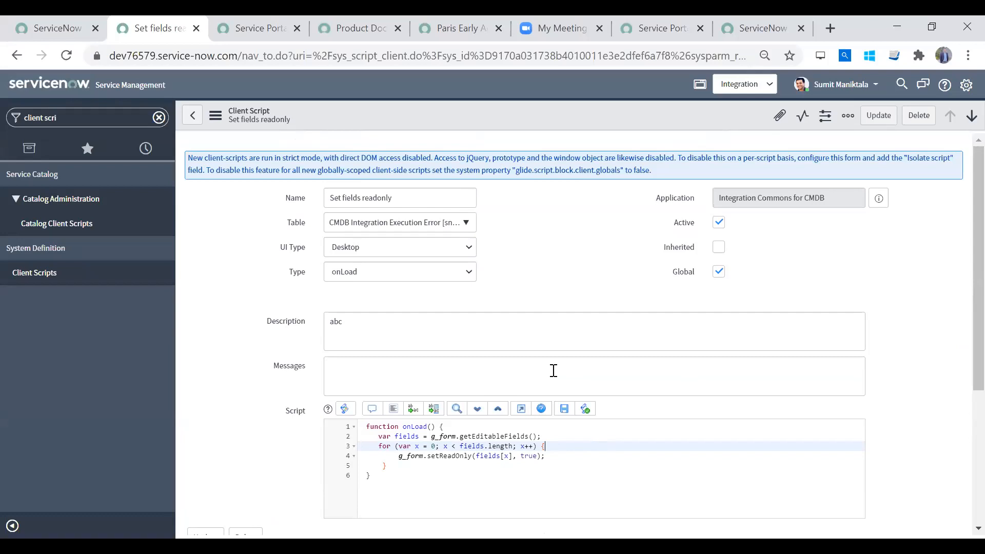
- Review the client script's Name, Table and available UI Type options, leaving Desktop selected
left_click(414, 198)
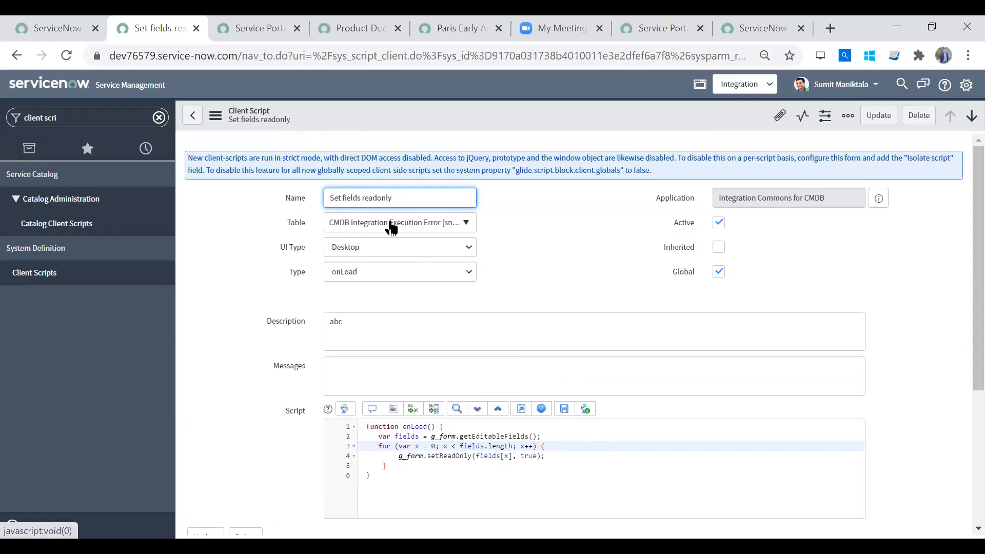
left_click(371, 252)
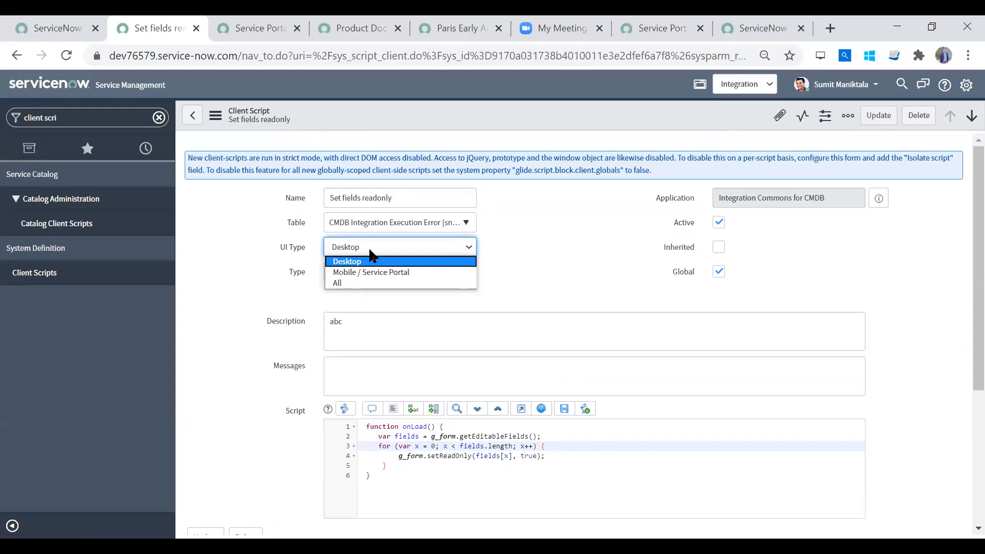
left_click(369, 249)
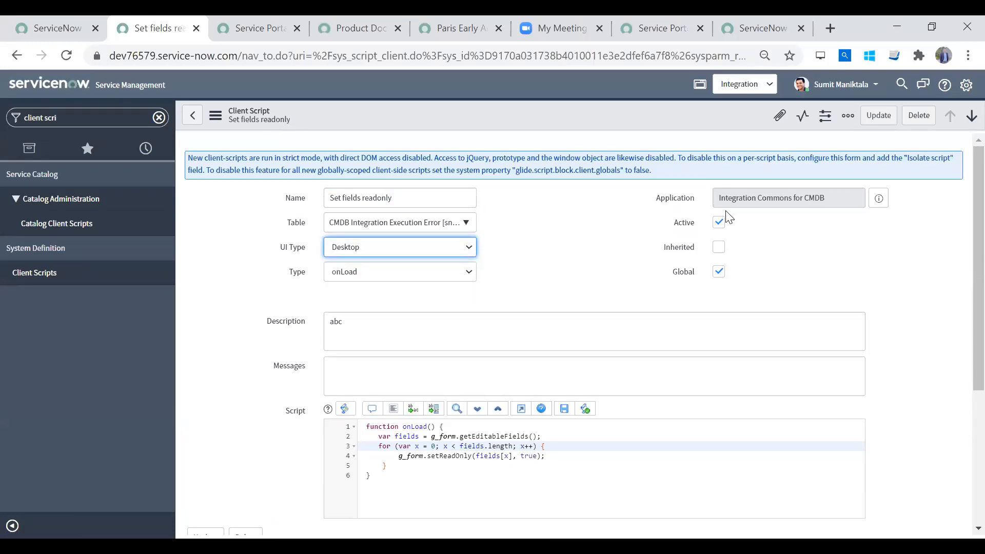
- Review the available client script types, keeping onLoad as the selected Type
left_click(406, 277)
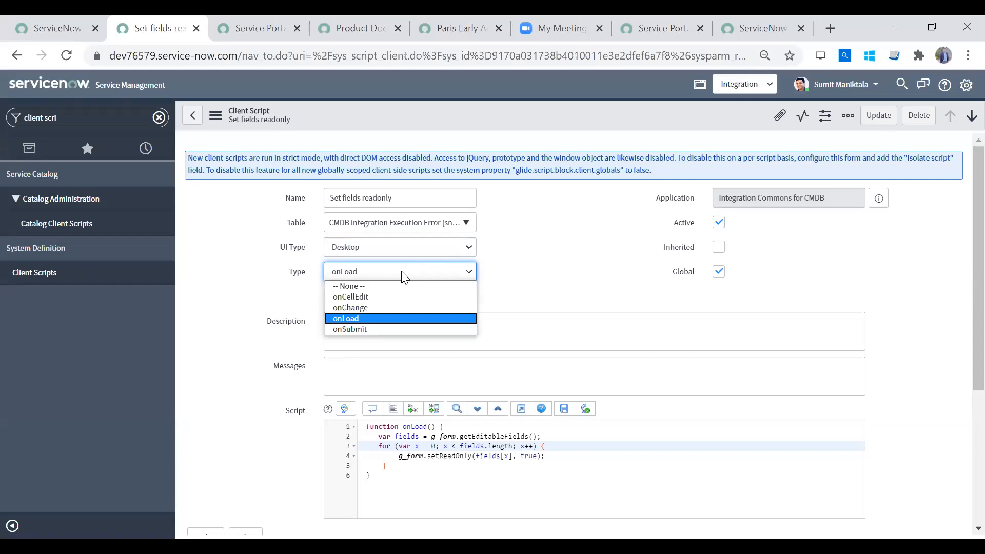
left_click(377, 319)
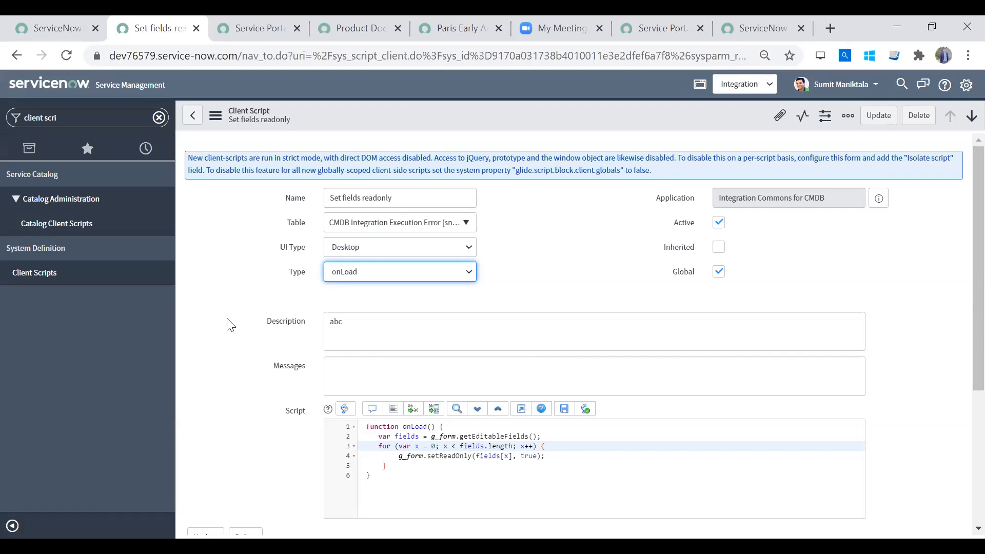
left_click(430, 275)
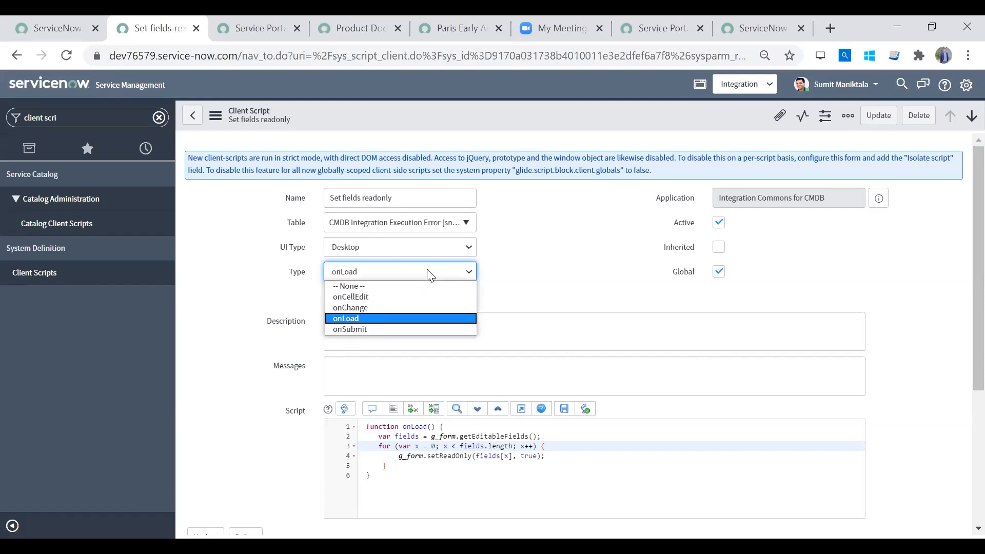
left_click(430, 276)
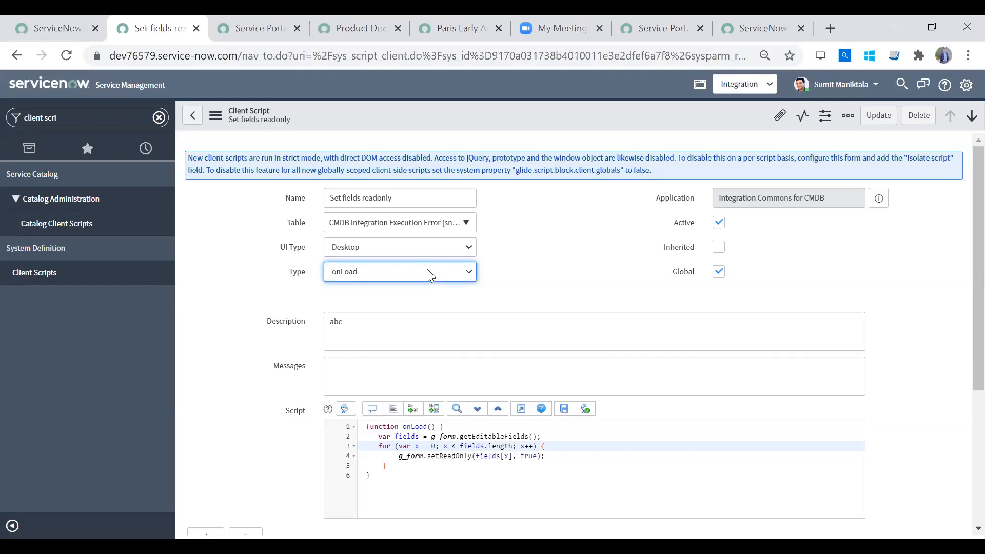
left_click(430, 276)
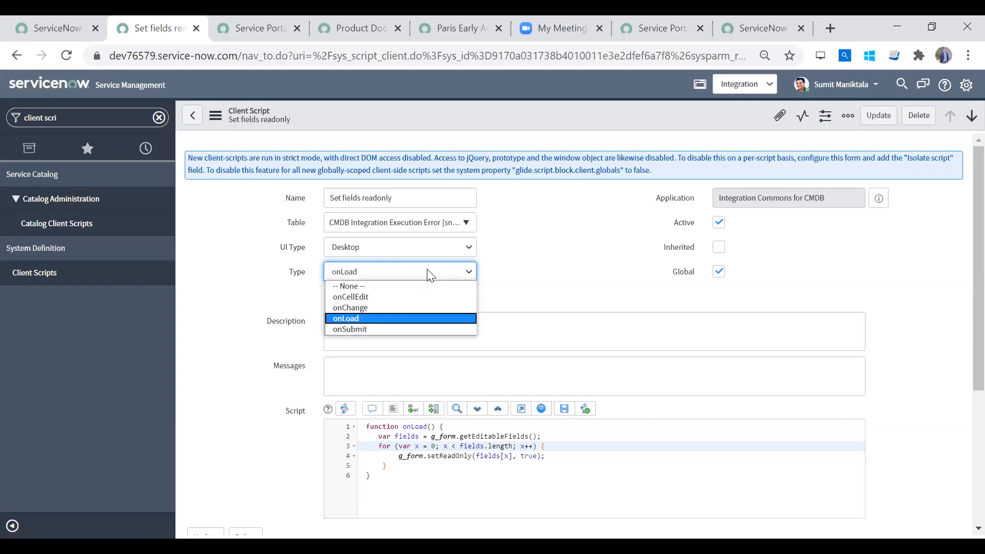
left_click(430, 275)
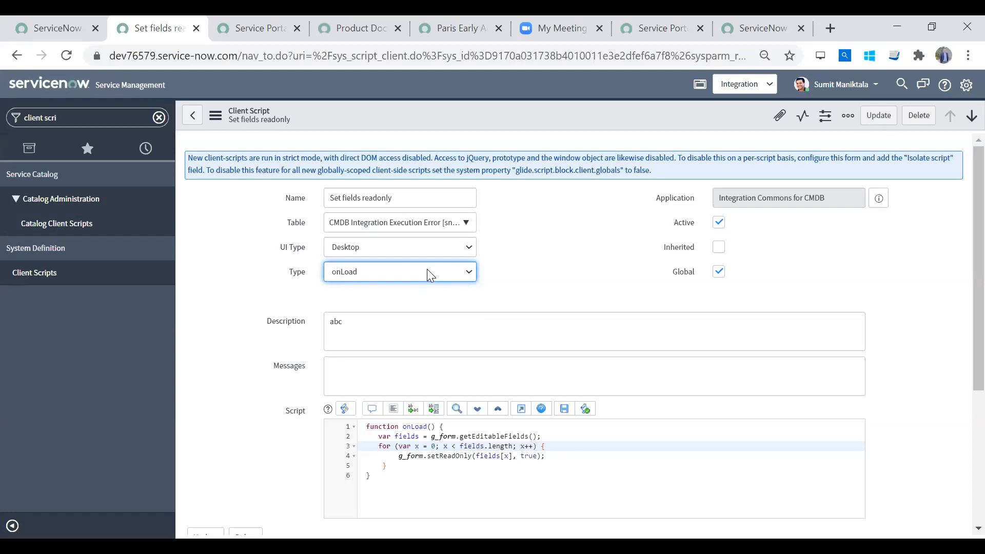
- Set the client script's Type to onSubmit and view the record's save and insert options without applying any
left_click(430, 276)
left_click(428, 271)
left_click(413, 280)
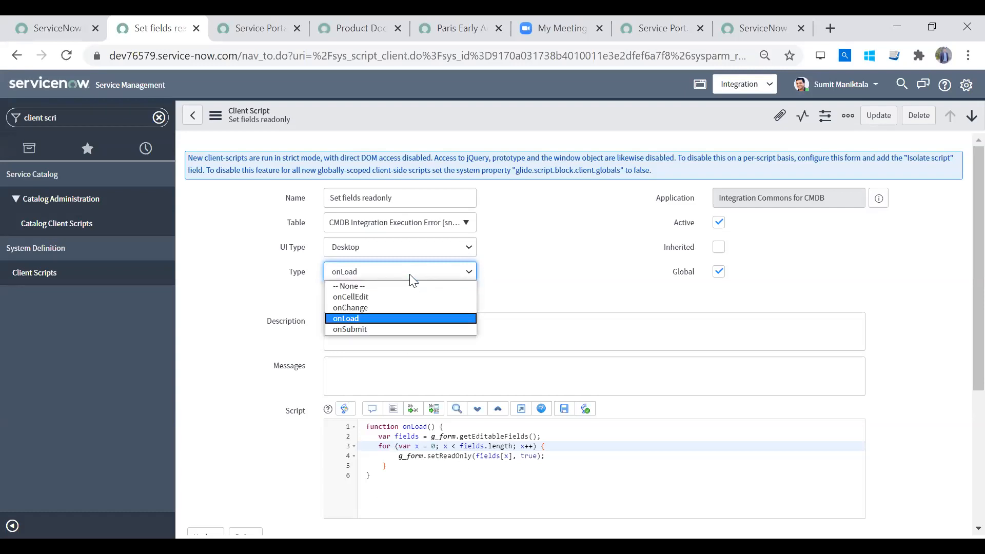
left_click(388, 331)
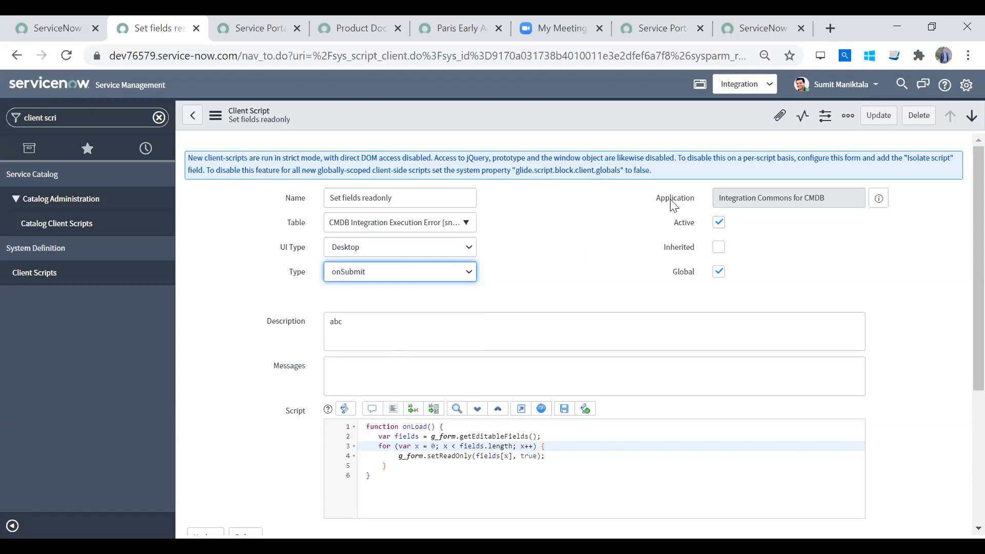
right_click(705, 122)
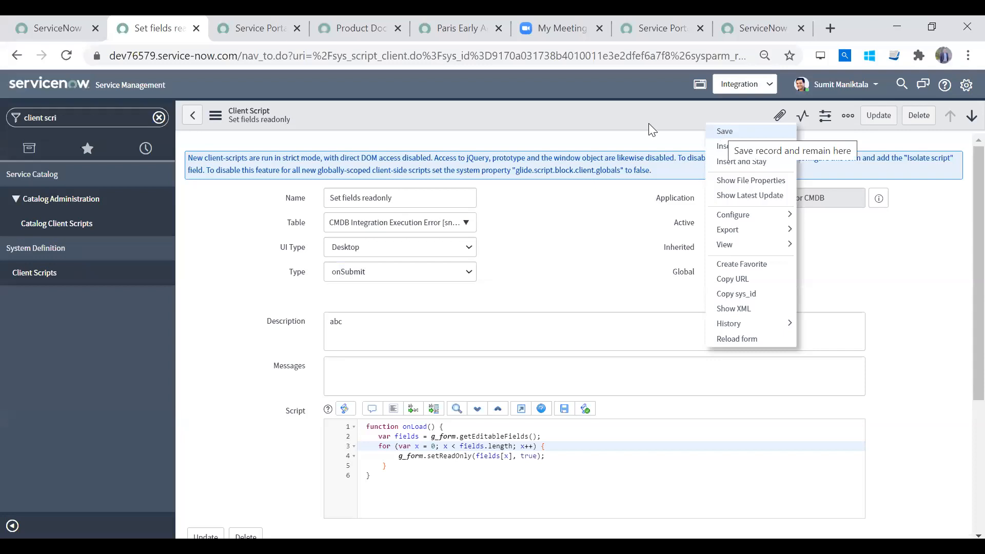
left_click(630, 121)
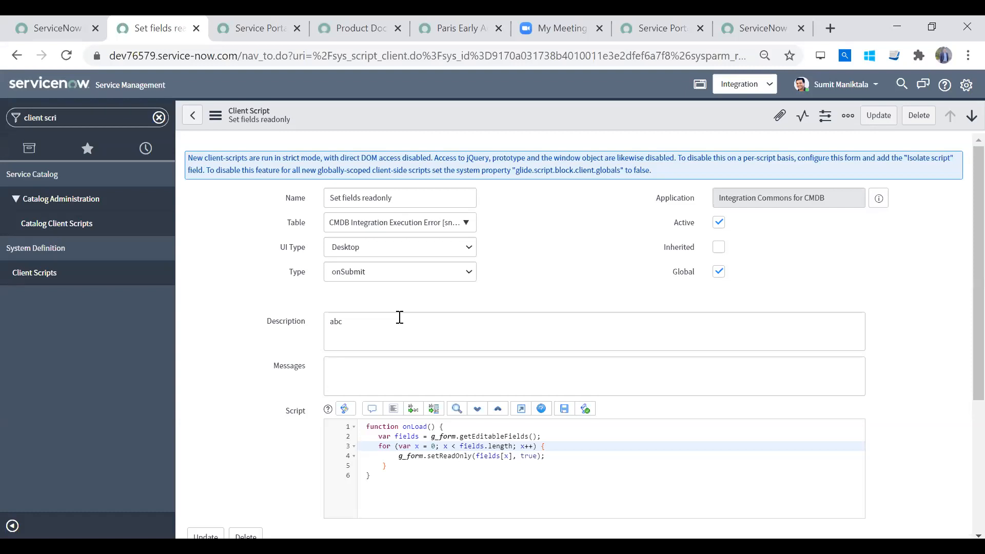
- Switch the Type to onChange, onLoad and back to onSubmit to compare whether each type offers a Field name setting
scroll(960, 201, "down", 3)
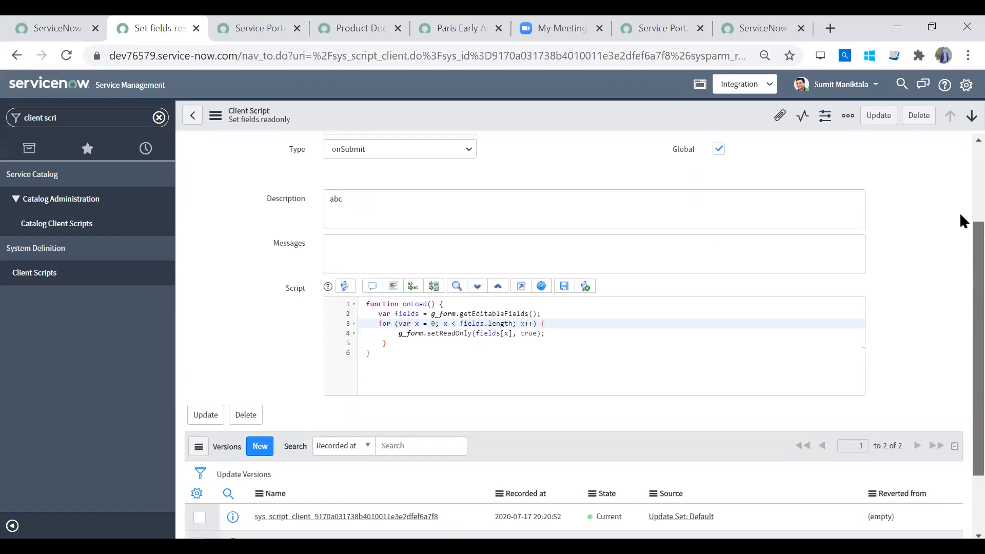
scroll(960, 213, "up", 3)
left_click(366, 314)
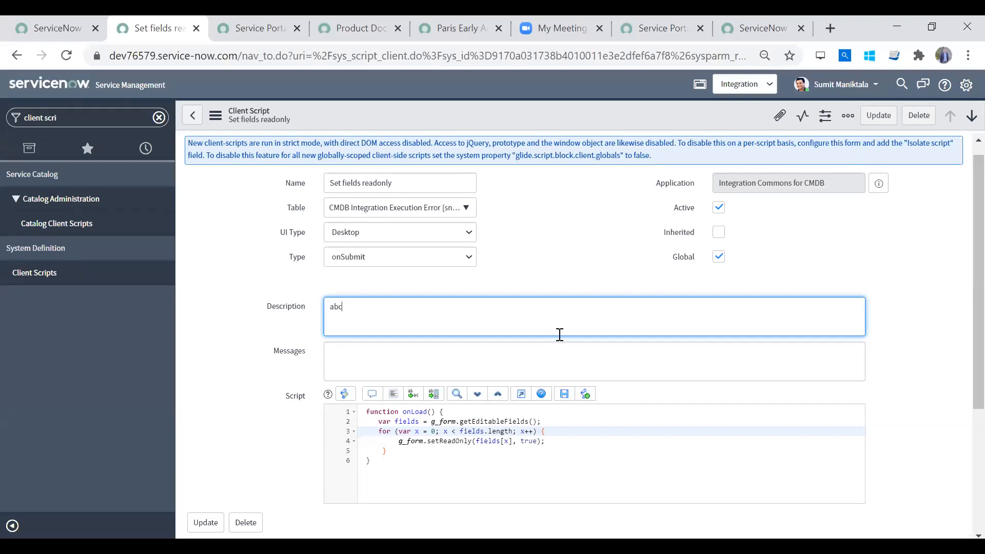
left_click(349, 262)
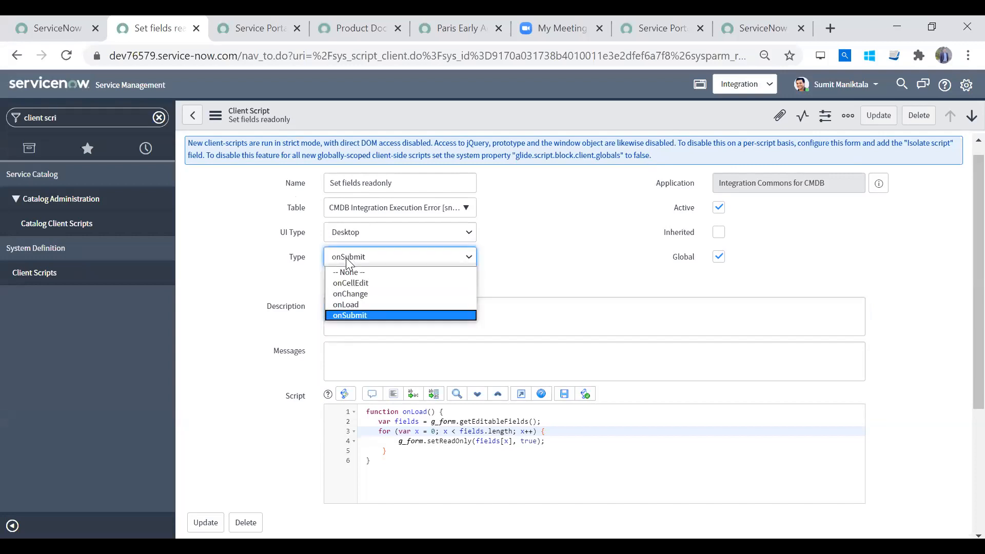
left_click(362, 294)
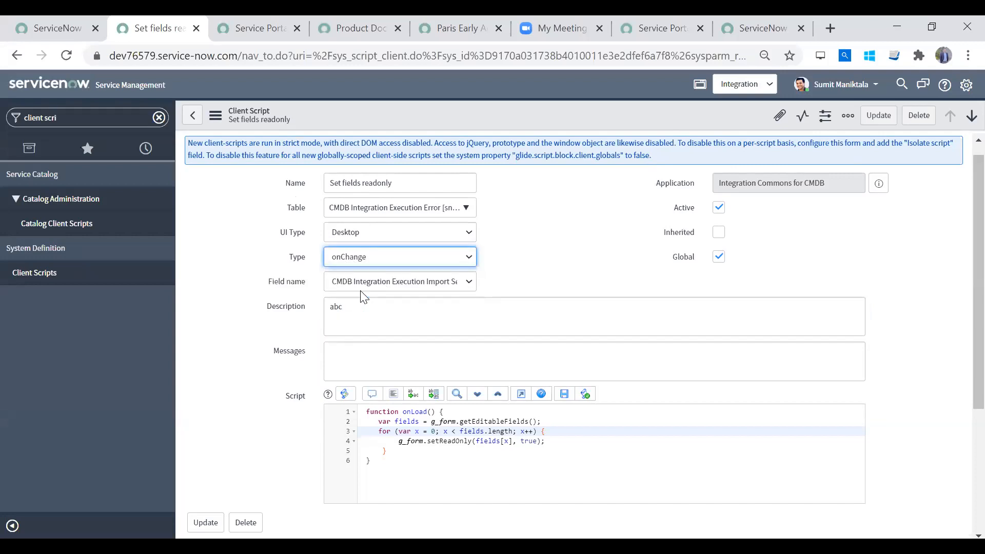
left_click(369, 263)
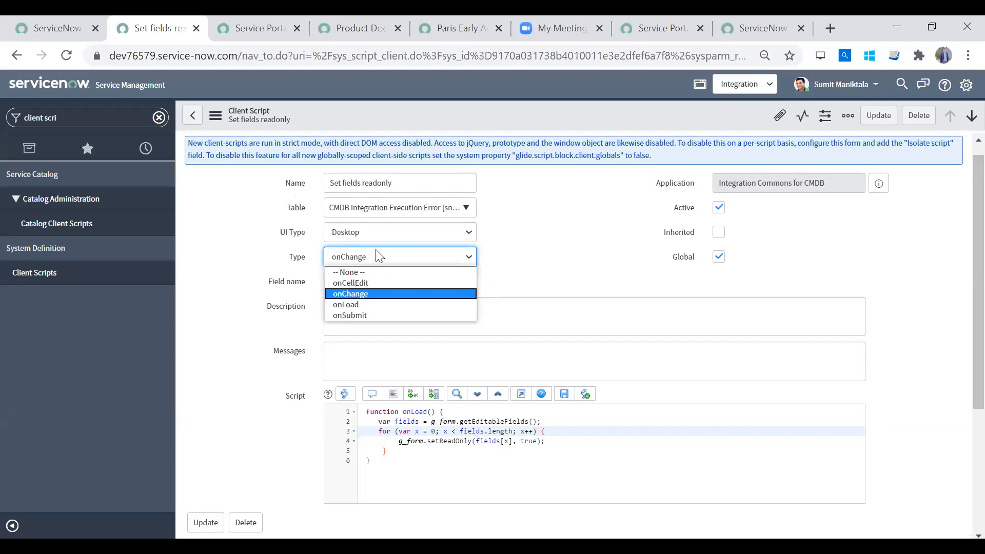
left_click(362, 307)
left_click_drag(283, 287, 398, 272)
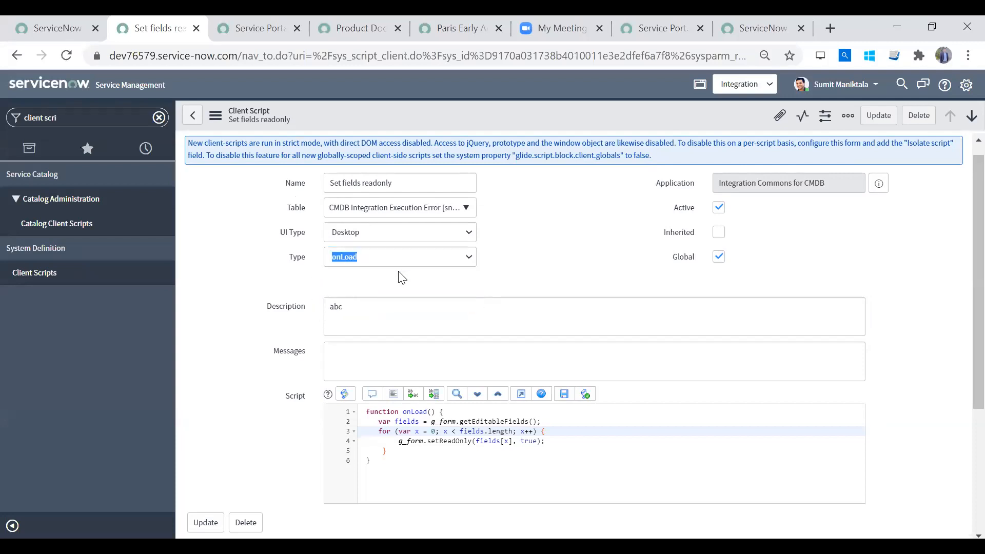
left_click(378, 257)
left_click(362, 316)
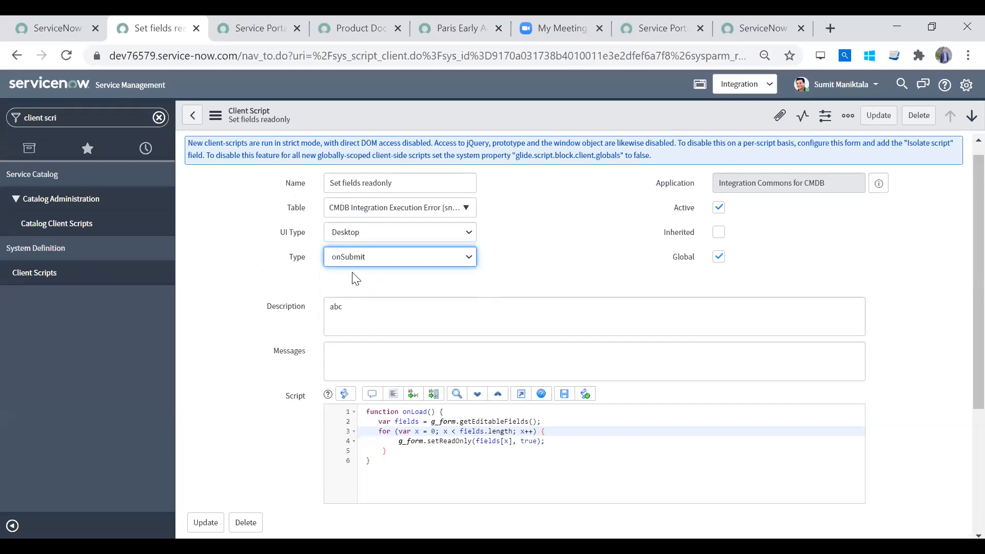
left_click_drag(299, 281, 408, 275)
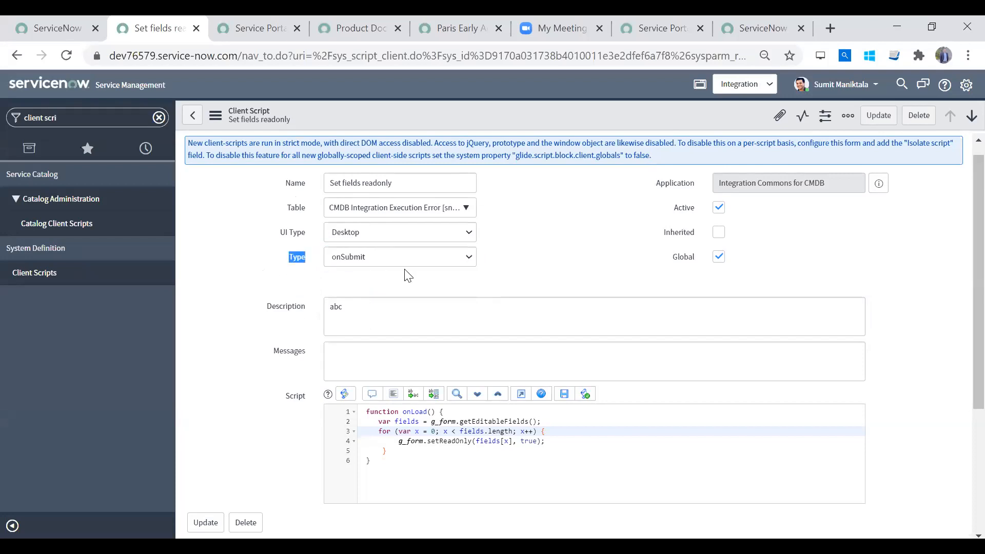
left_click(362, 281)
- Set the client script's Type to onChange and its Field name to Category
left_click(362, 256)
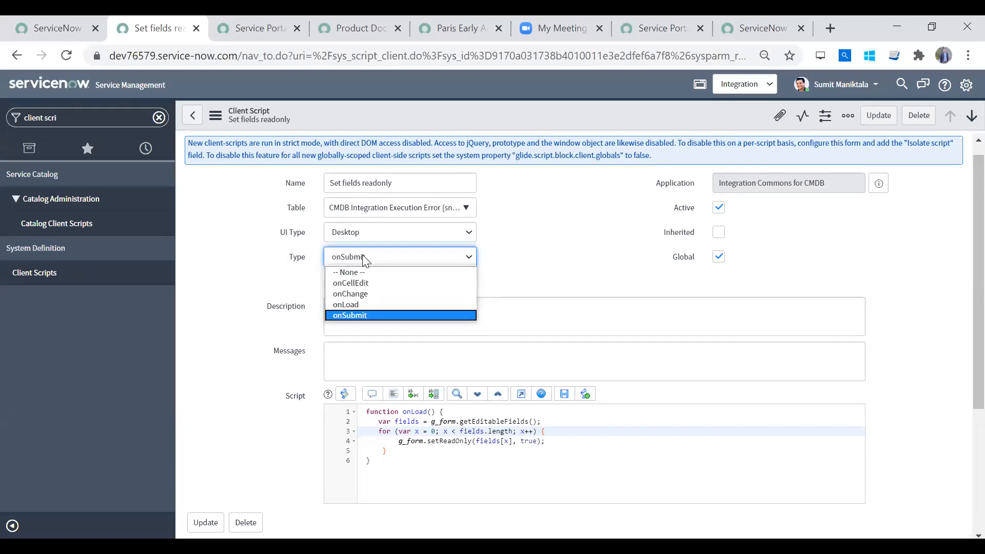
left_click(364, 292)
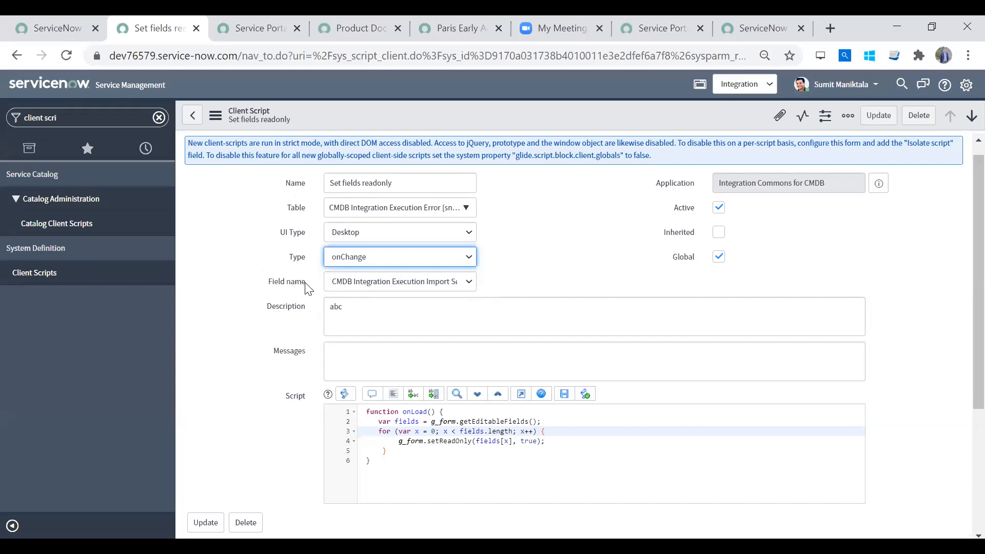
left_click(386, 283)
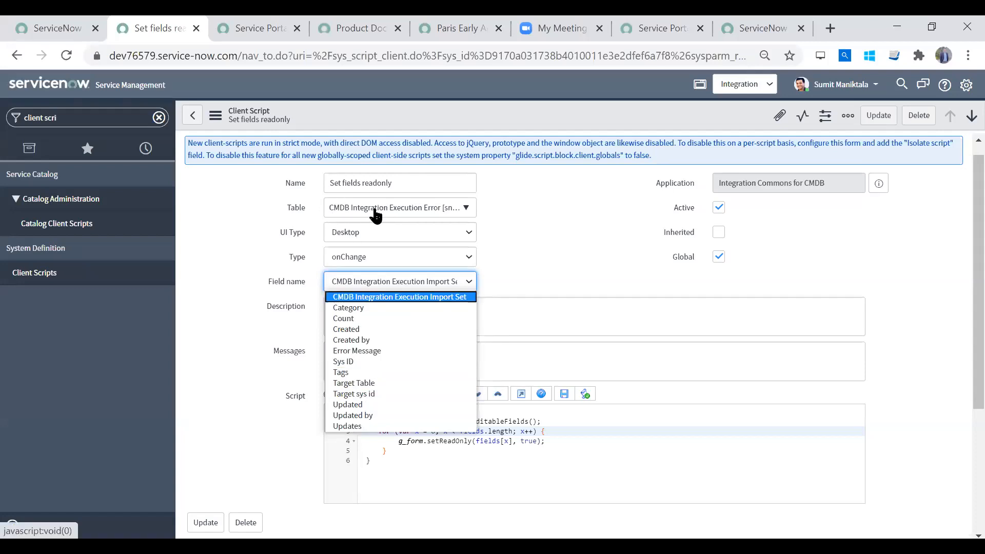
left_click(368, 307)
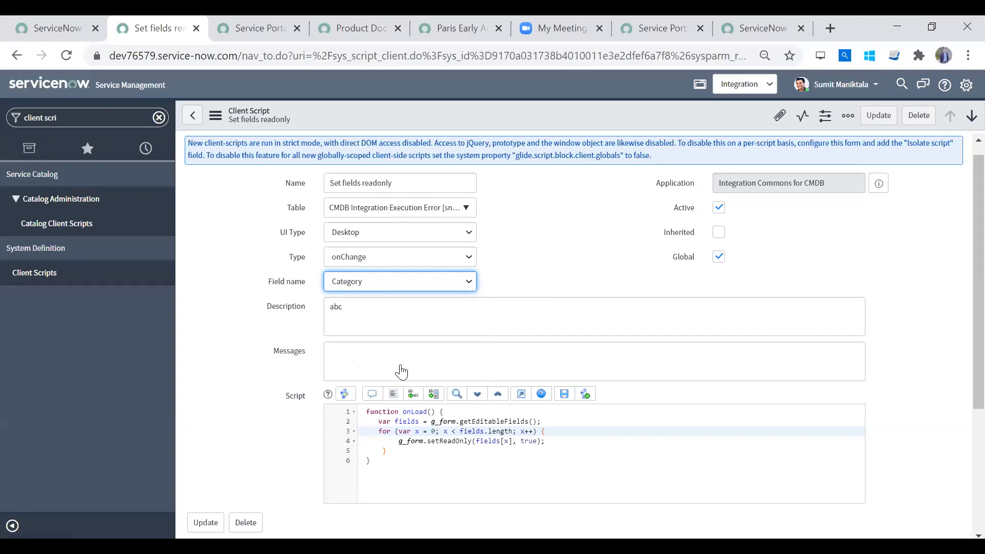
left_click(436, 436)
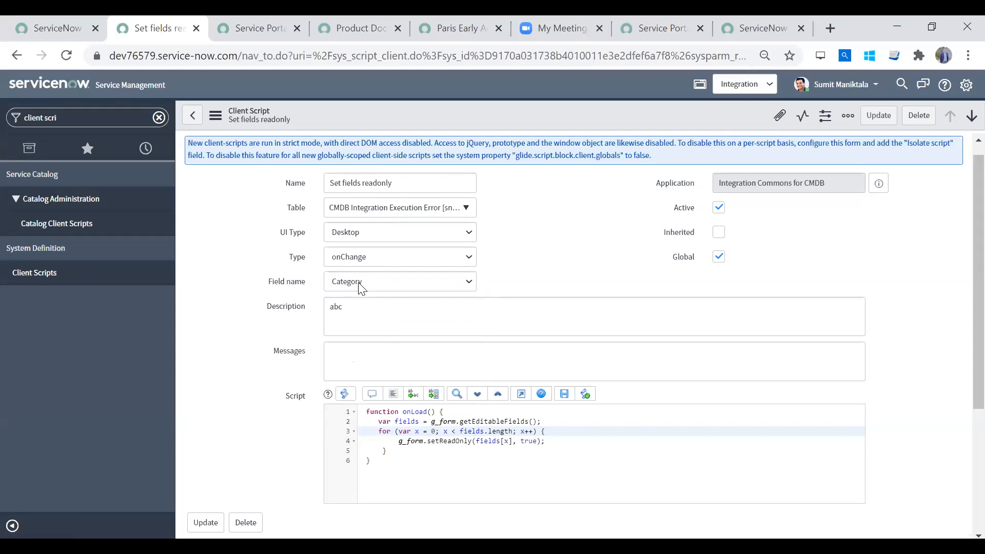
- Set the client script's Type to onCellEdit, keeping Category as its Field name
left_click(395, 255)
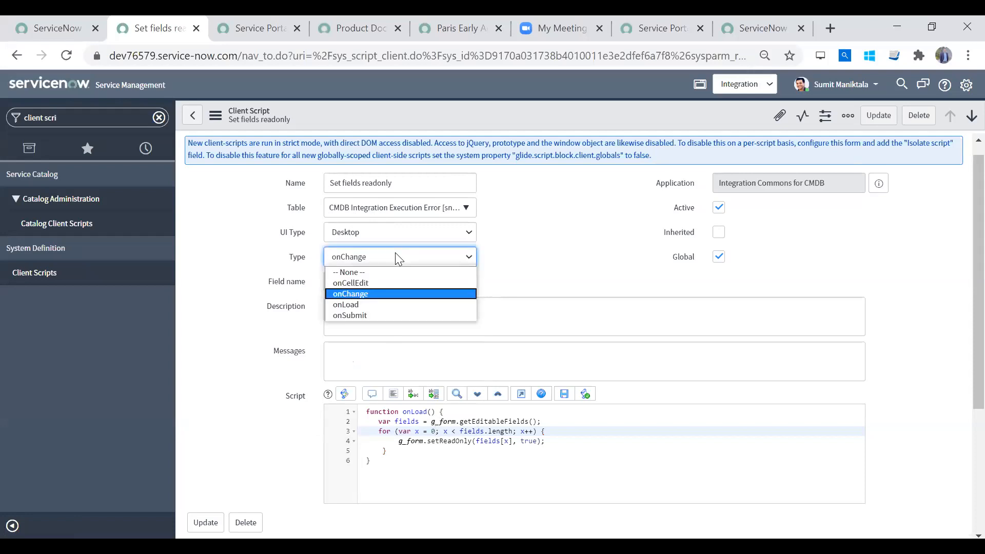
left_click(386, 284)
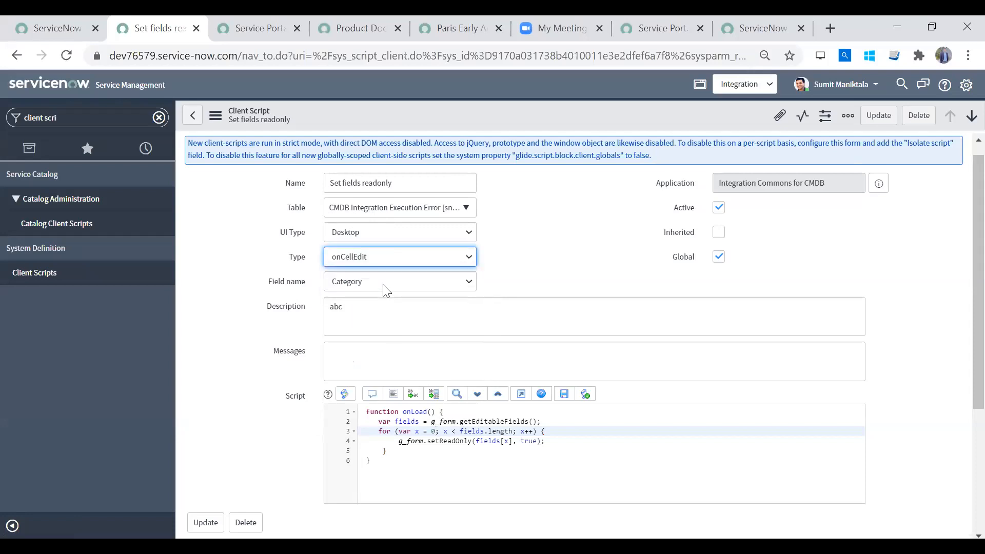
left_click(386, 288)
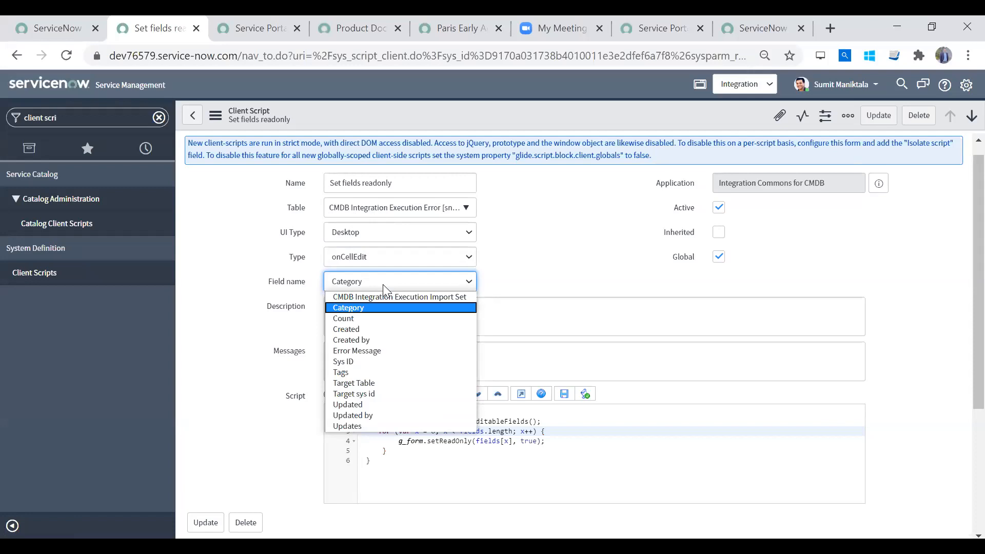
left_click(383, 284)
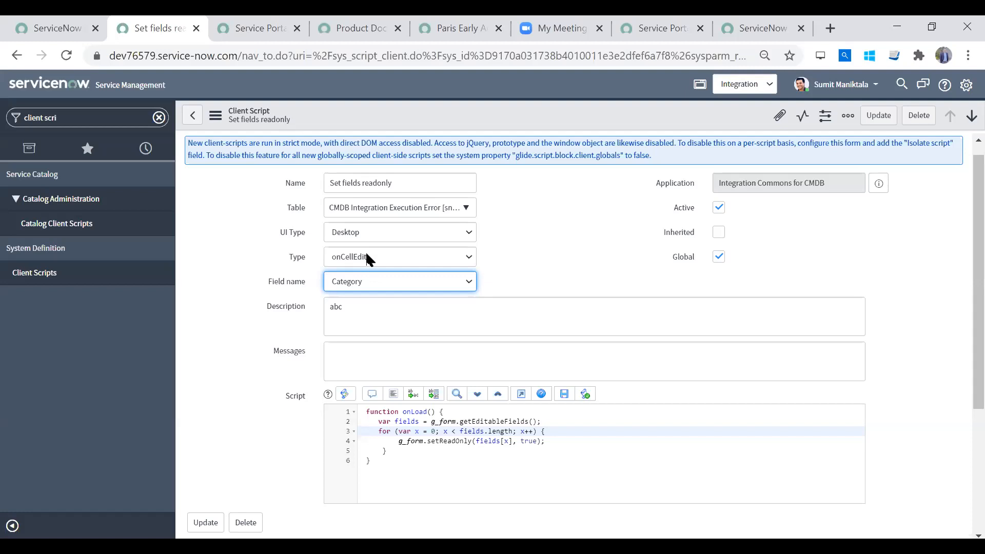
- Review the Type and Field name choices again, keeping onCellEdit and Category selected
left_click(449, 436)
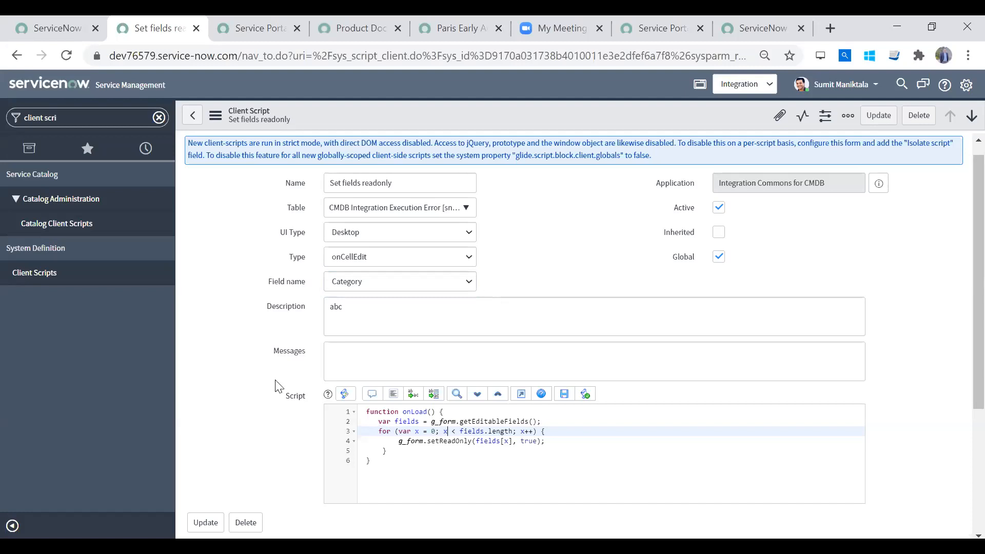
left_click(414, 281)
left_click(410, 256)
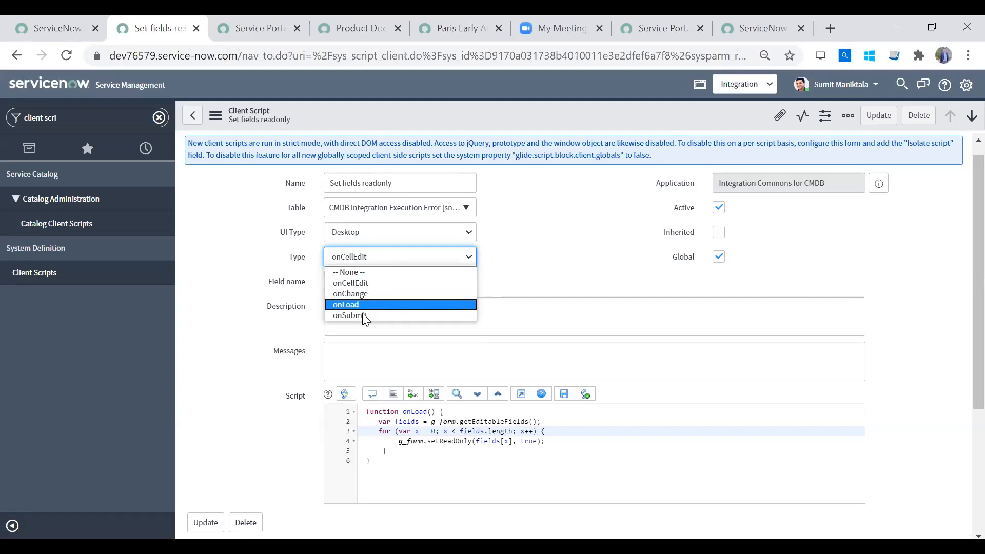
left_click(368, 286)
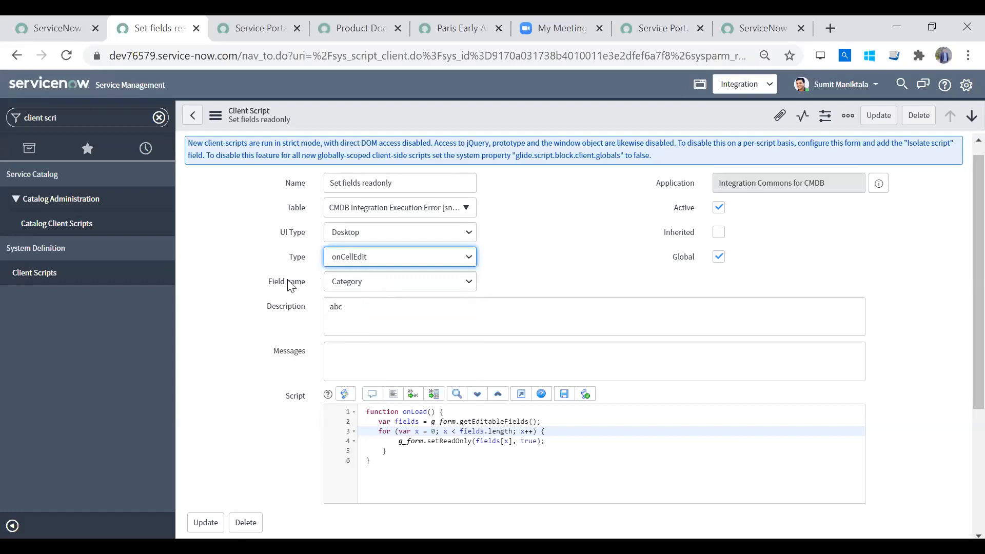
left_click(362, 285)
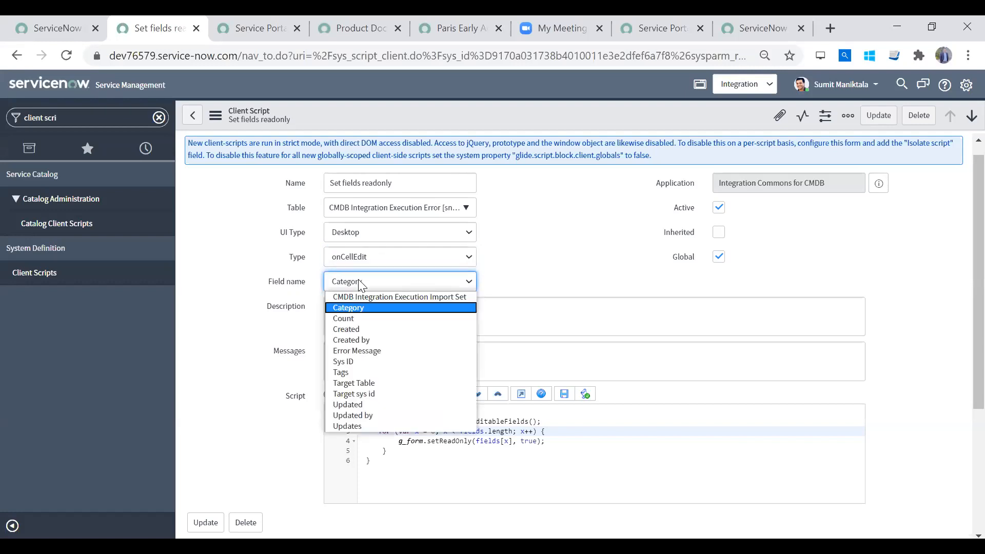
left_click(362, 286)
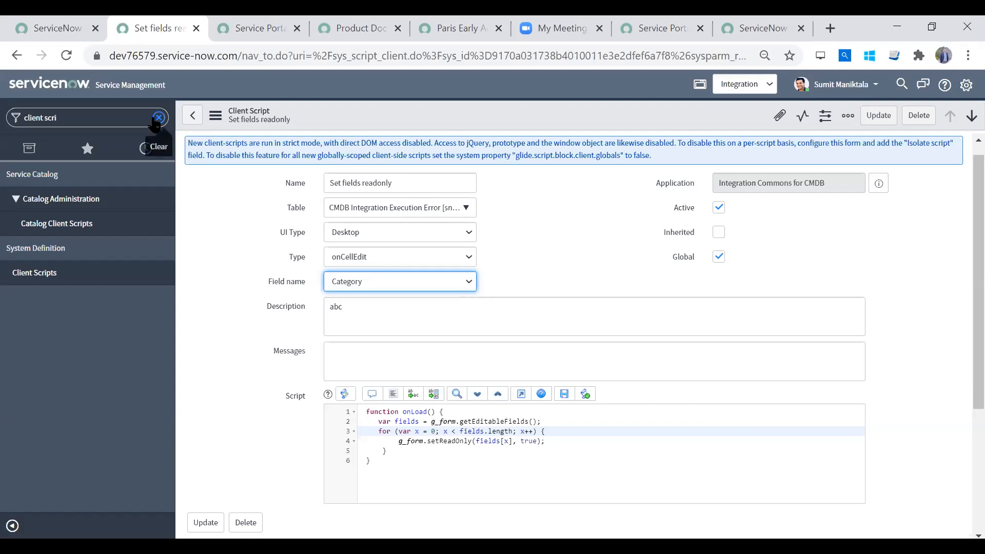
left_click(562, 475)
scroll(964, 349, "down", 2)
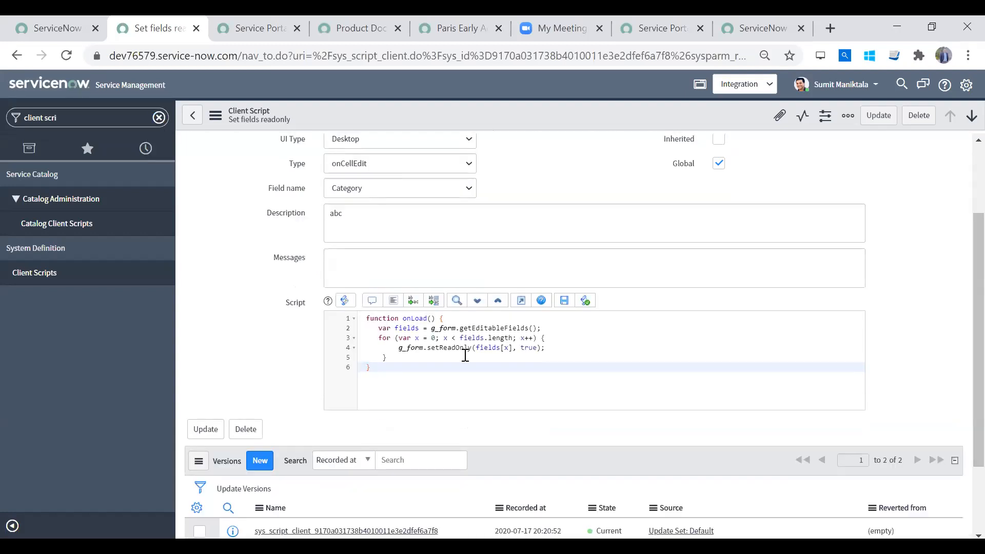
left_click_drag(407, 369, 432, 358)
left_click(428, 373)
left_click(642, 367)
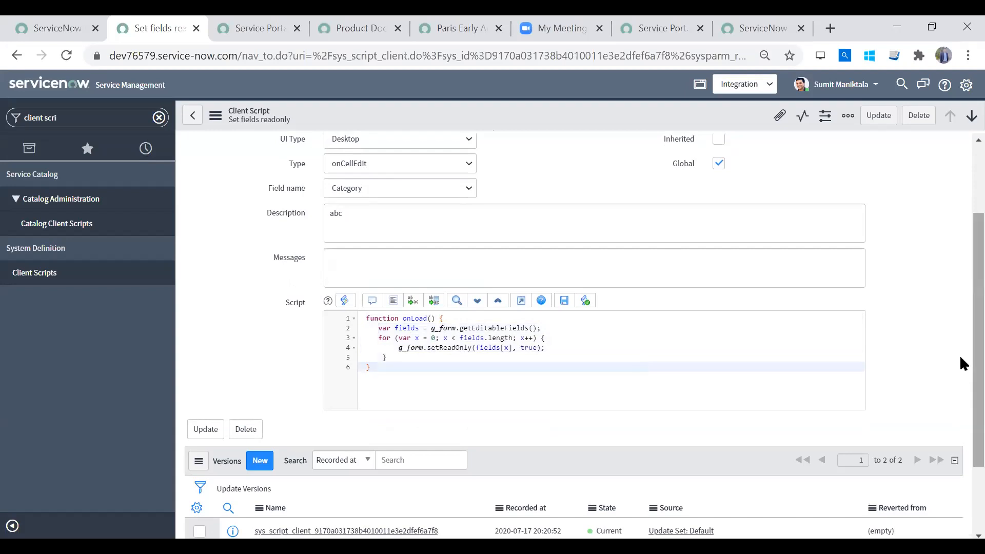
scroll(962, 363, "up", 2)
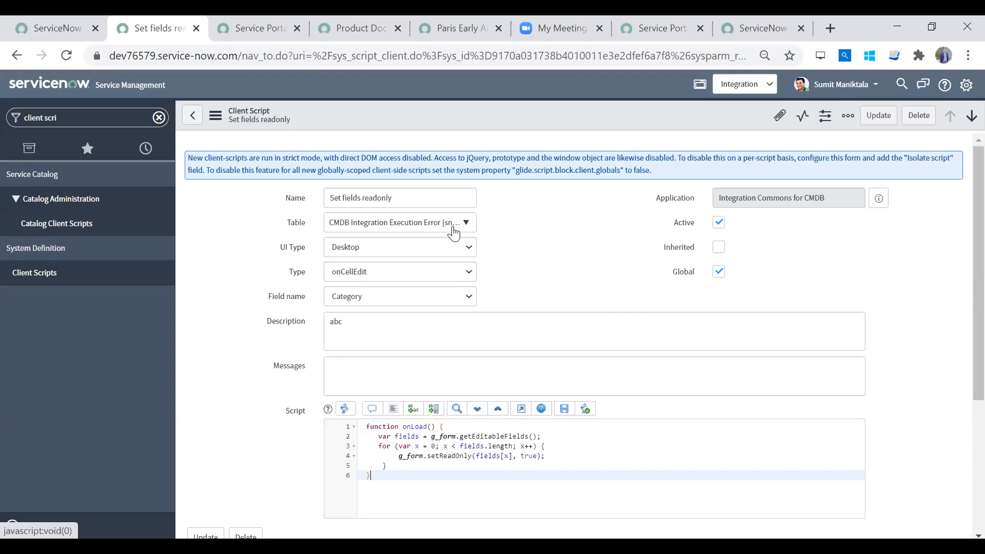
- Examine the script's for loop, including its counter, the fields.length condition and the g_form.setReadOnly call
left_click_drag(376, 446, 406, 469)
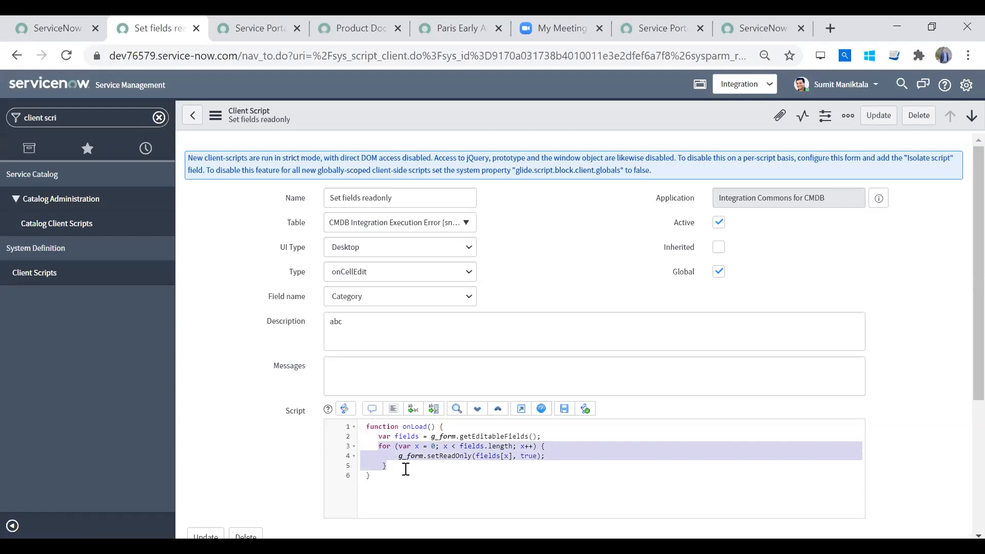
left_click(405, 469)
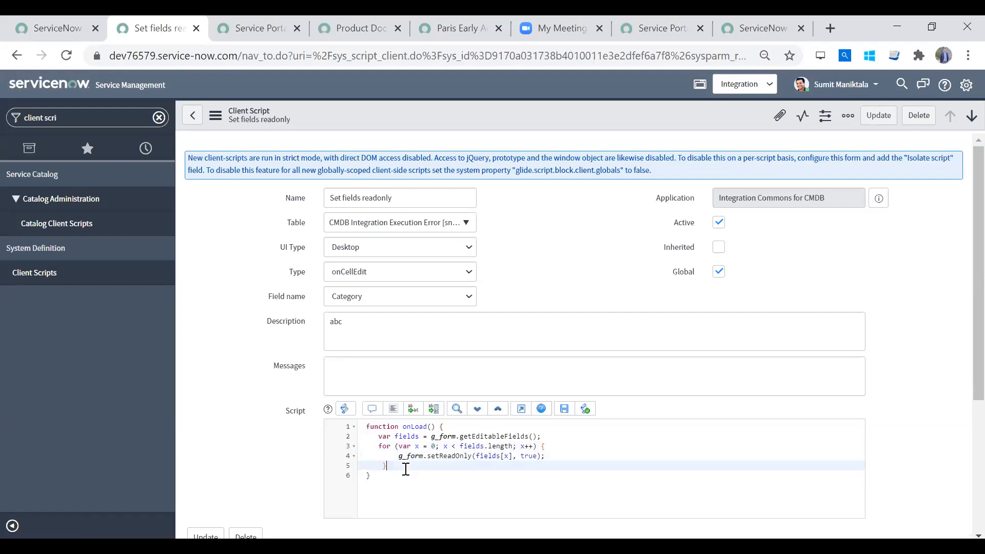
left_click_drag(376, 447, 557, 454)
left_click(410, 463)
left_click_drag(376, 446, 400, 467)
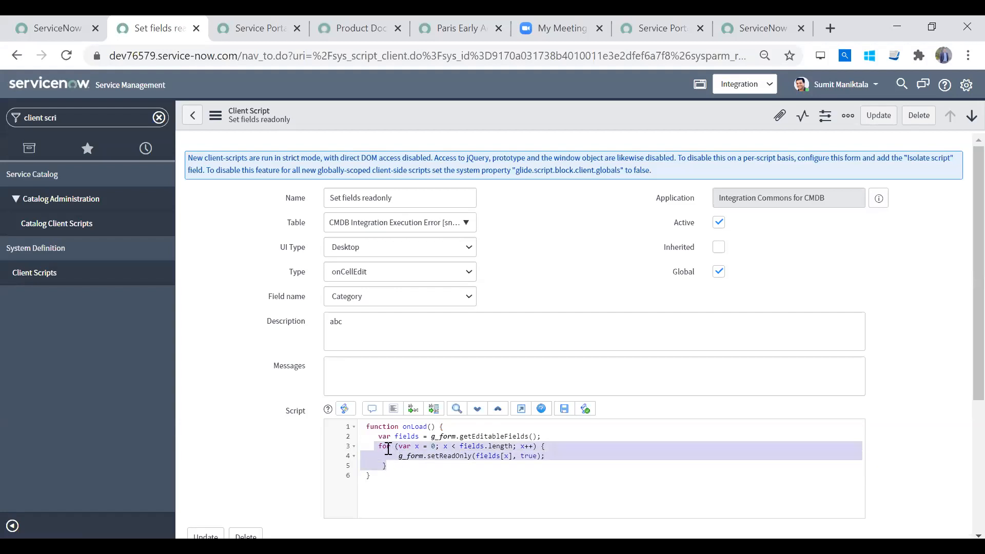
left_click(386, 447)
left_click_drag(421, 447, 403, 447)
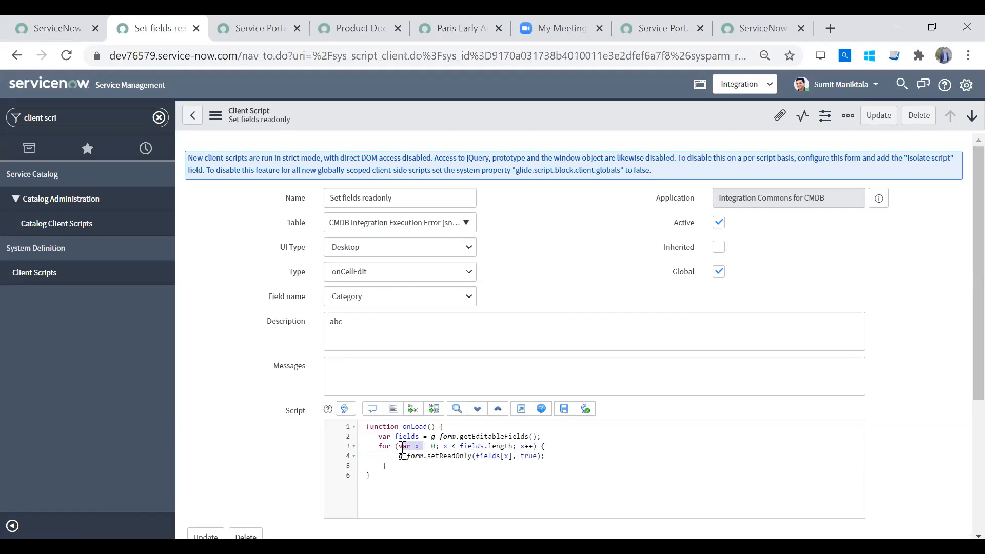
double_click(446, 446)
left_click_drag(461, 448, 513, 450)
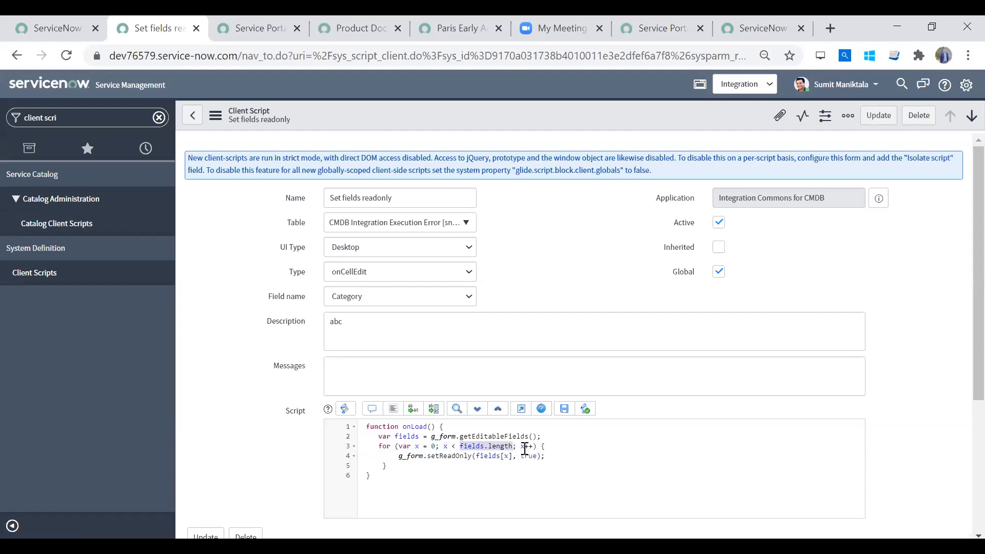
left_click(525, 448)
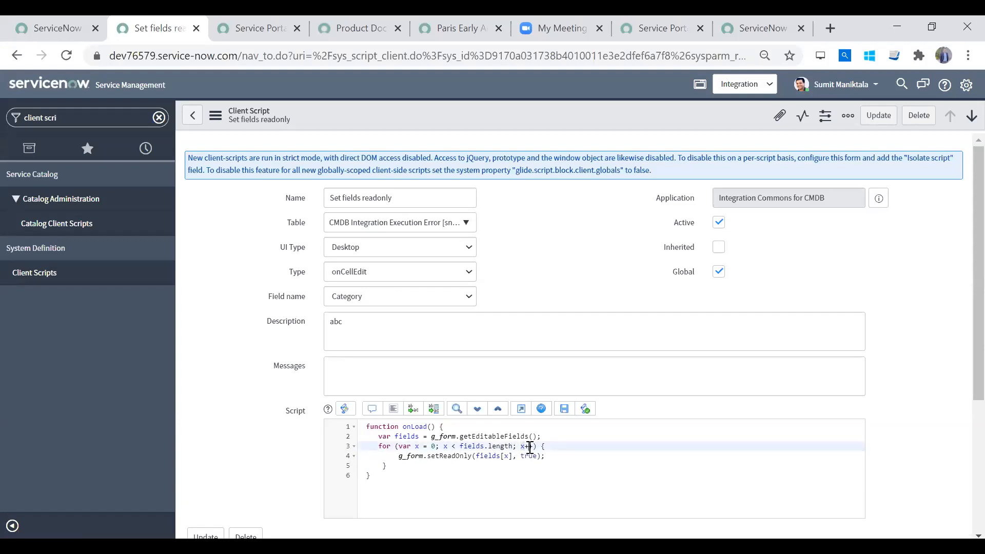
left_click_drag(563, 456, 393, 455)
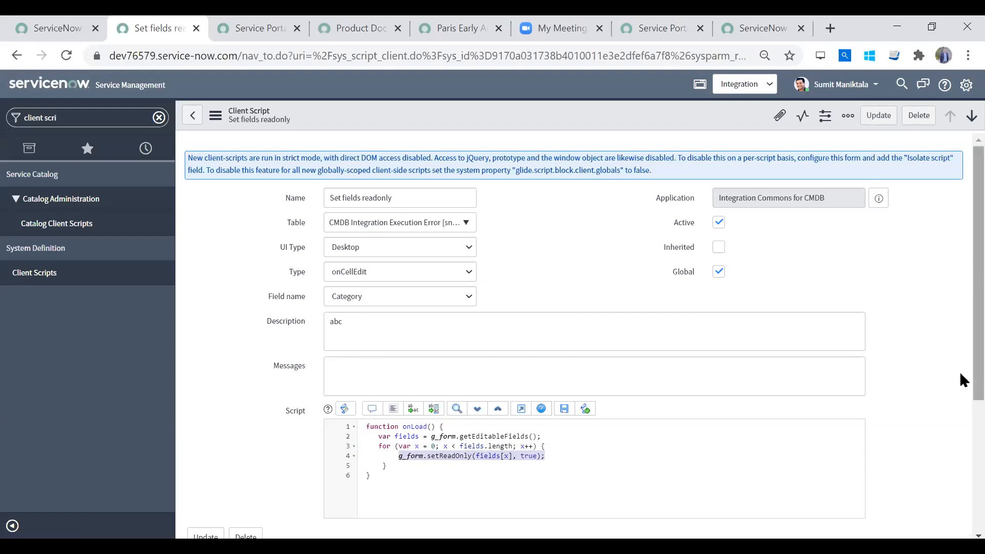
- Examine the complete onLoad function in the Script field, from its declaration to its closing brace
scroll(959, 372, "down", 2)
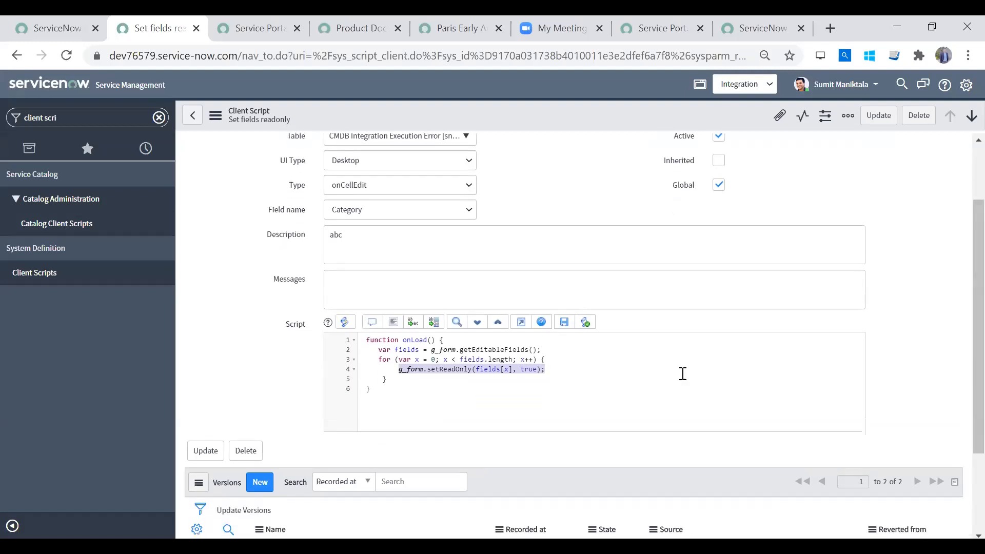
left_click(503, 409)
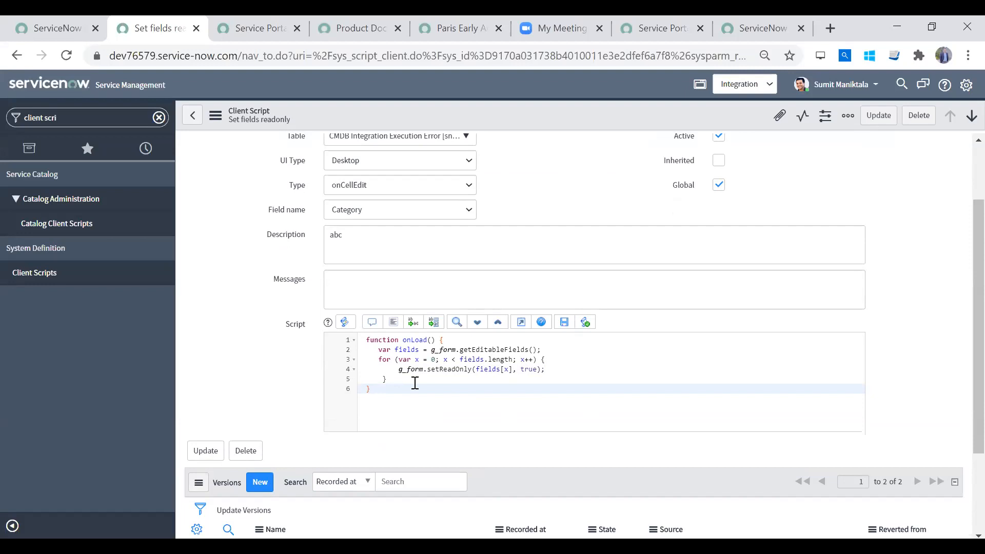
left_click_drag(403, 390, 357, 340)
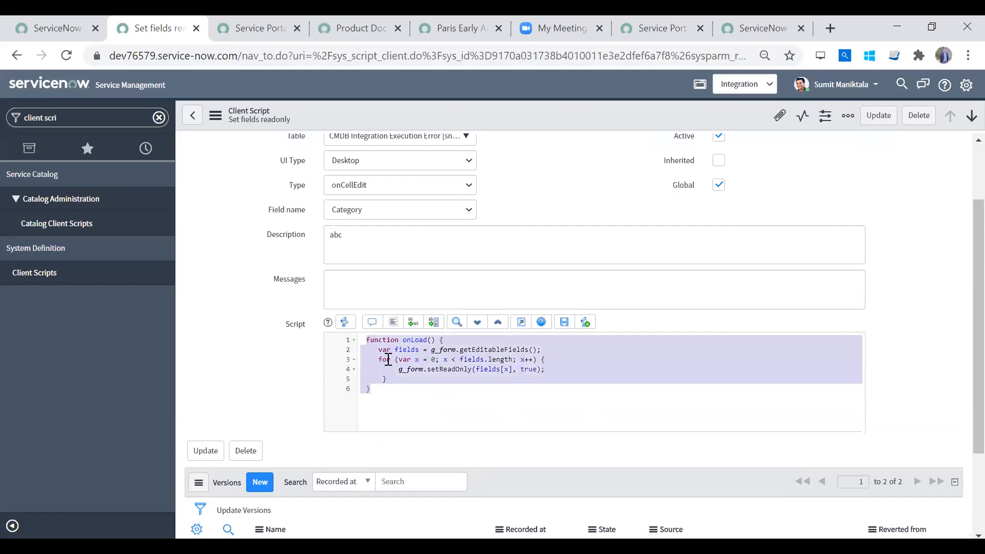
left_click(400, 393)
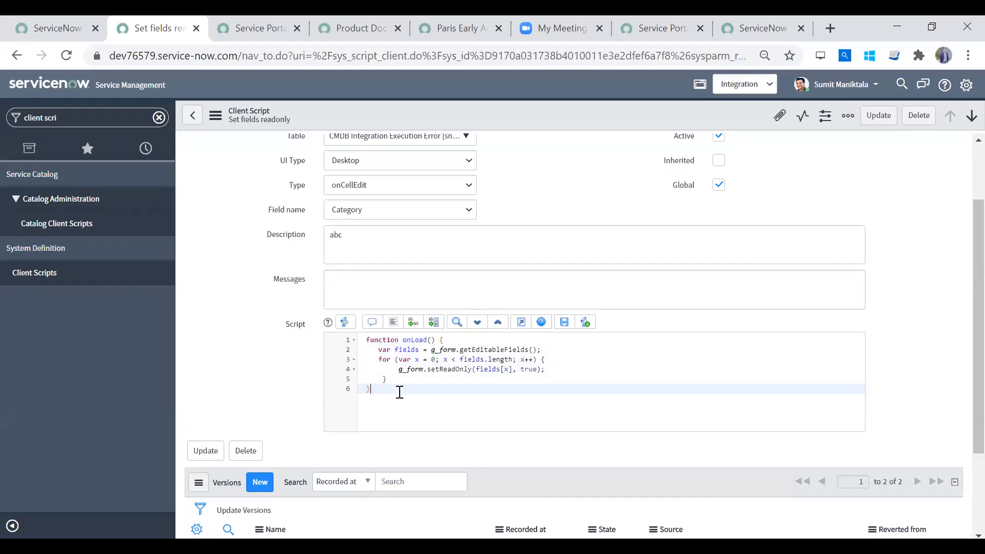
key("ctrl+a")
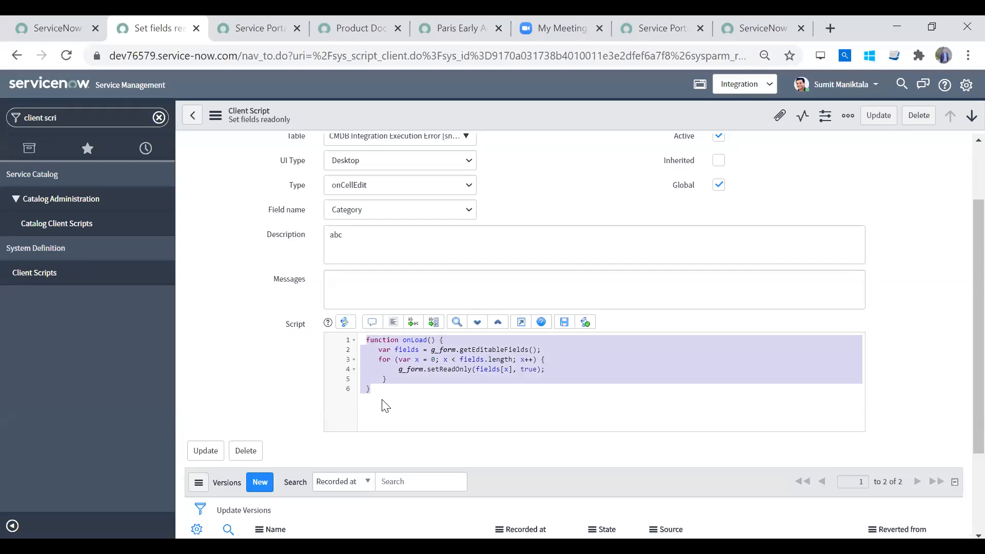
left_click(385, 407)
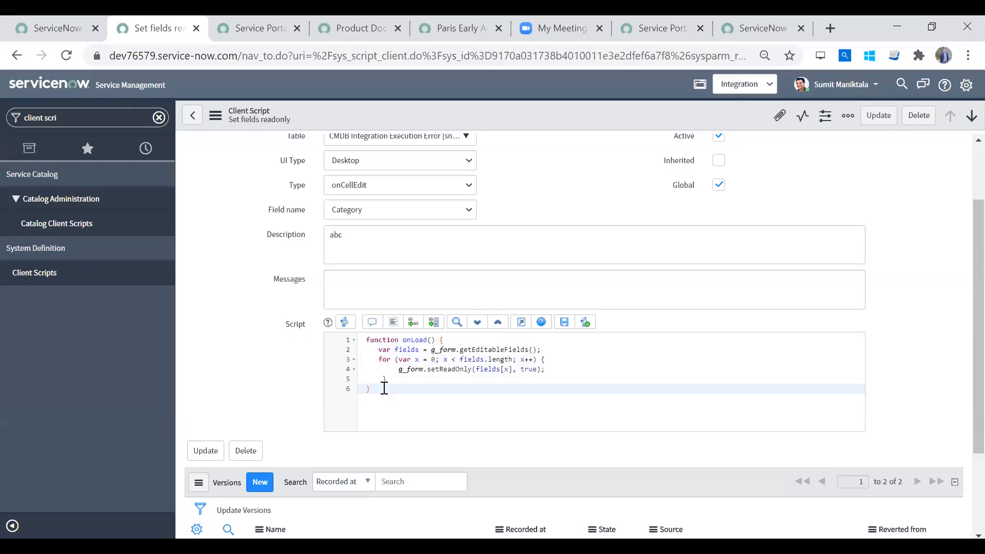
left_click_drag(384, 389, 351, 341)
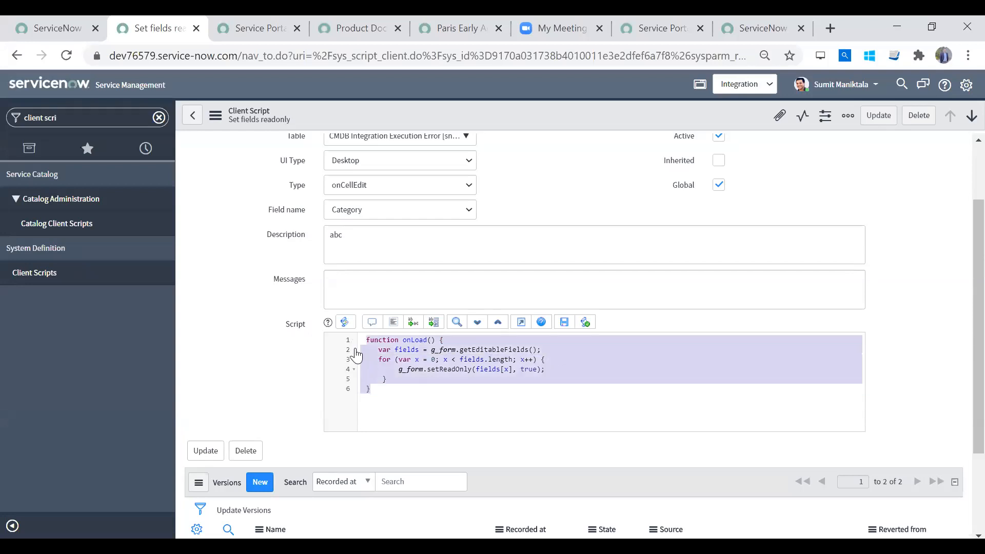
left_click(410, 402)
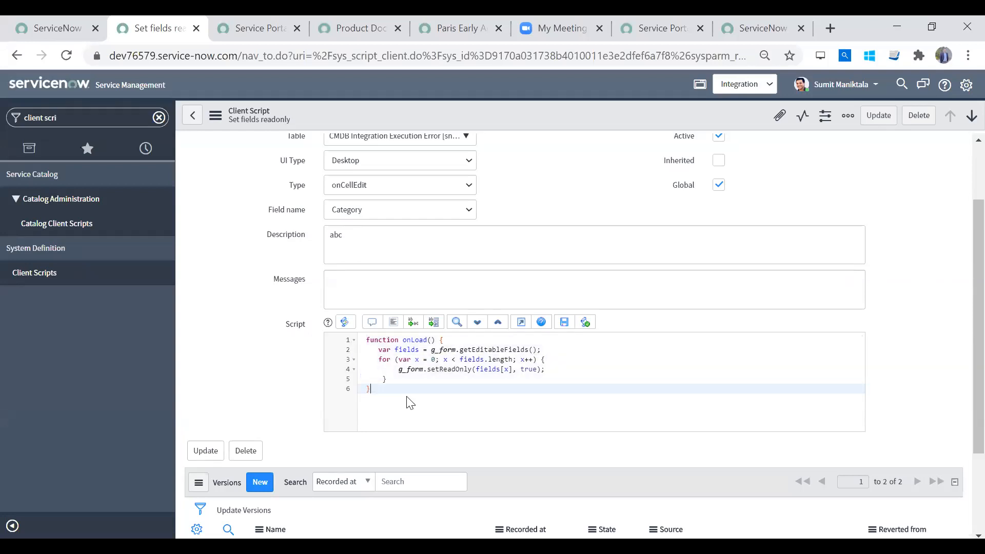
left_click_drag(366, 341, 397, 407)
left_click(396, 407)
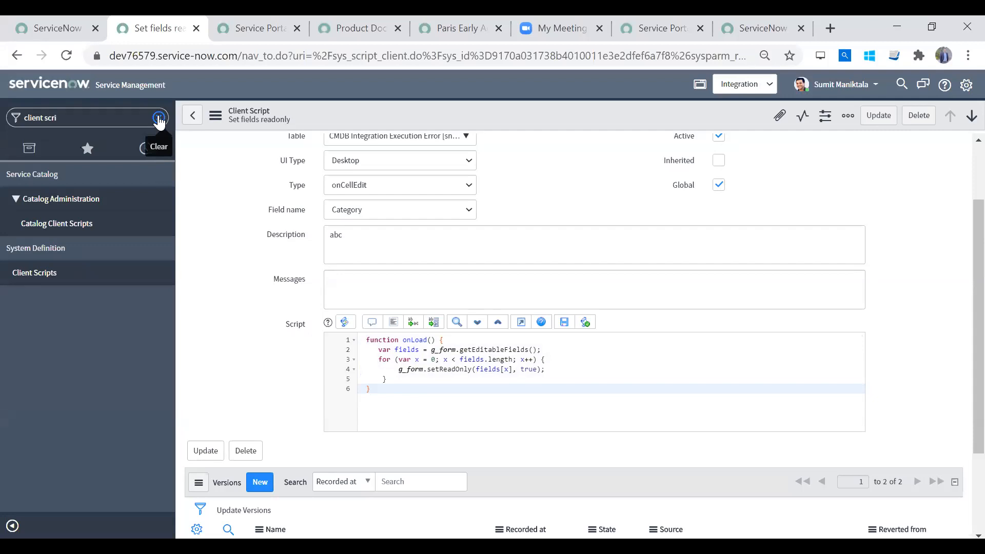
- Open the ServiceNow product documentation site, docs.servicenow.com, in a new browser tab
left_click_drag(961, 290, 847, 222)
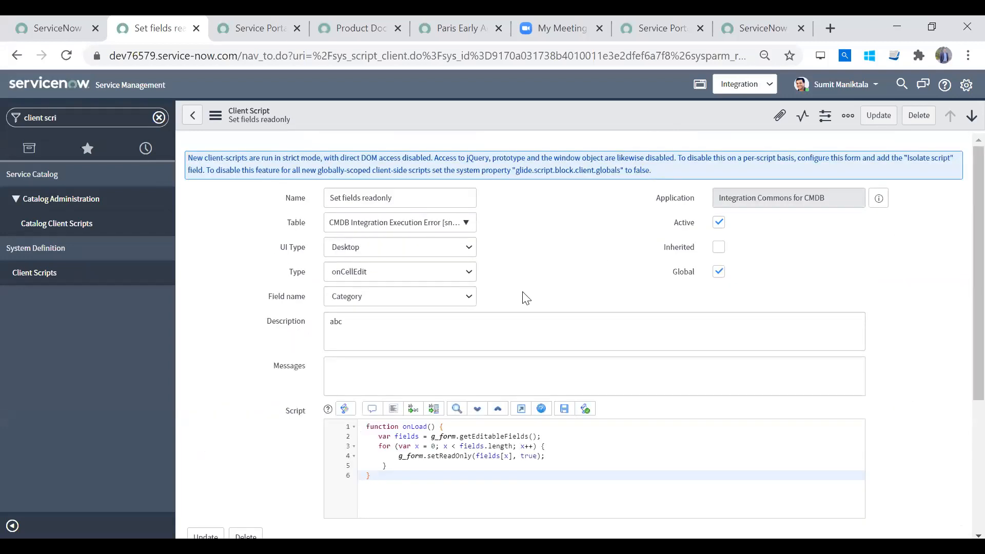
left_click(831, 28)
type("docs")
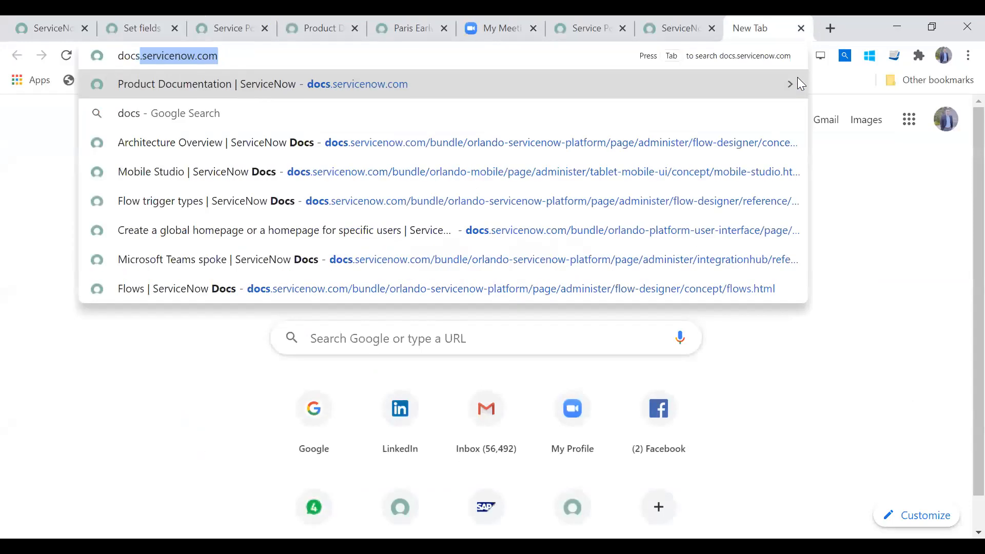
key("Return")
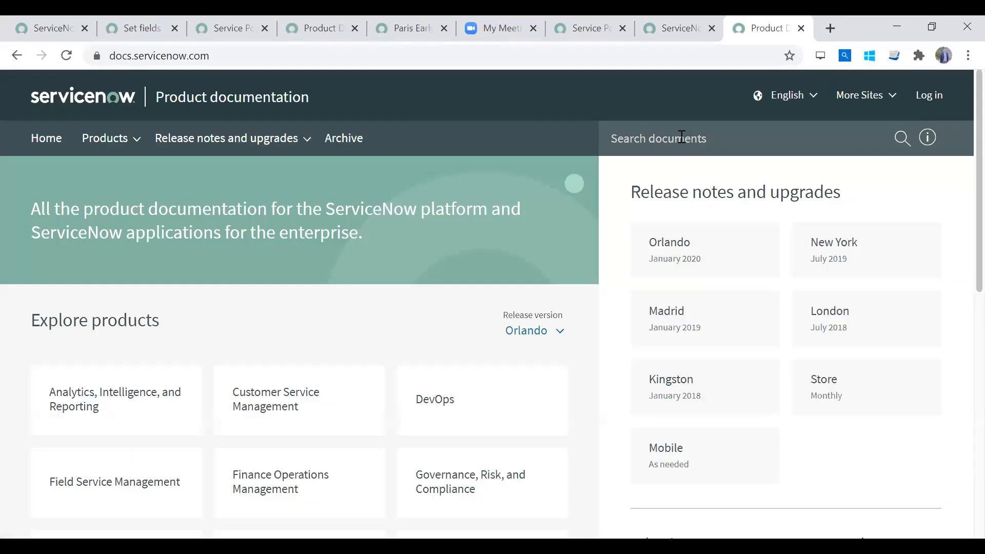
- Search the product documentation for "UI policy" and open the UI policies article from the results
type("UI policy")
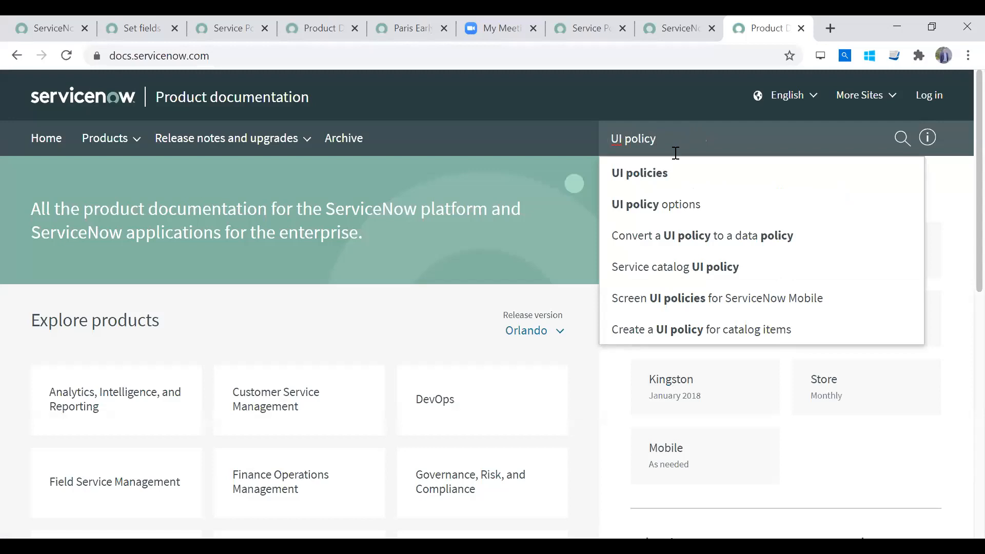
key("Down")
key("Down")
key("Down")
key("Down")
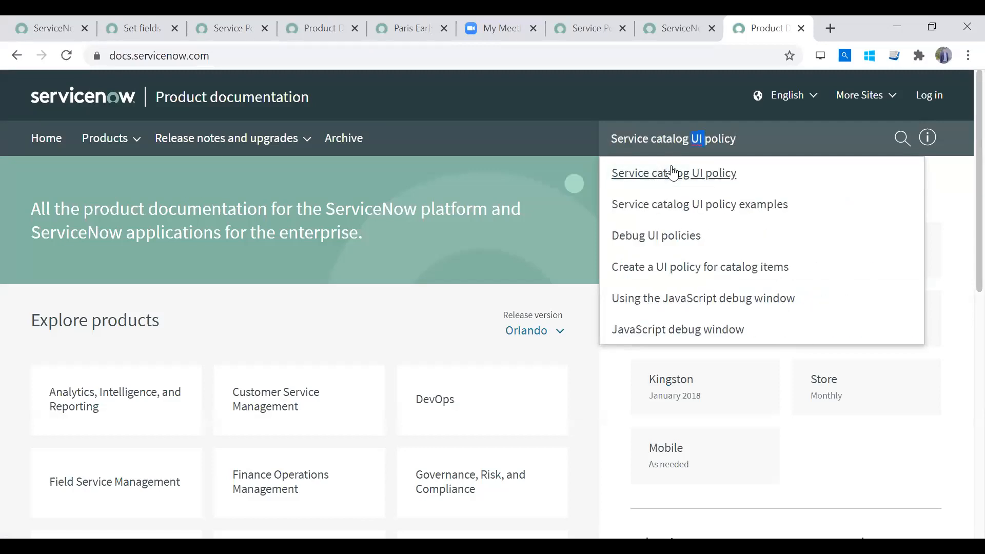
key("BackSpace")
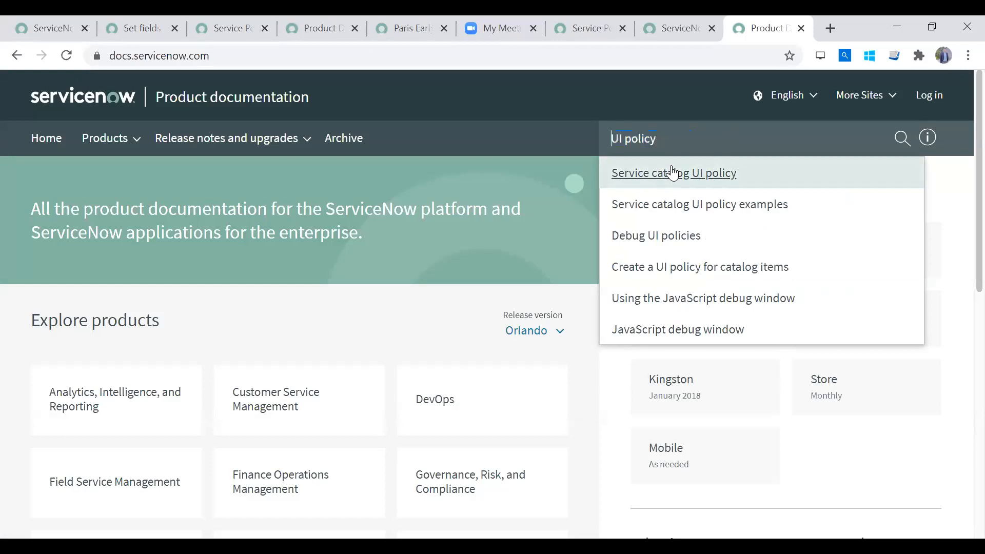
key("End")
key("BackSpace")
type("ies")
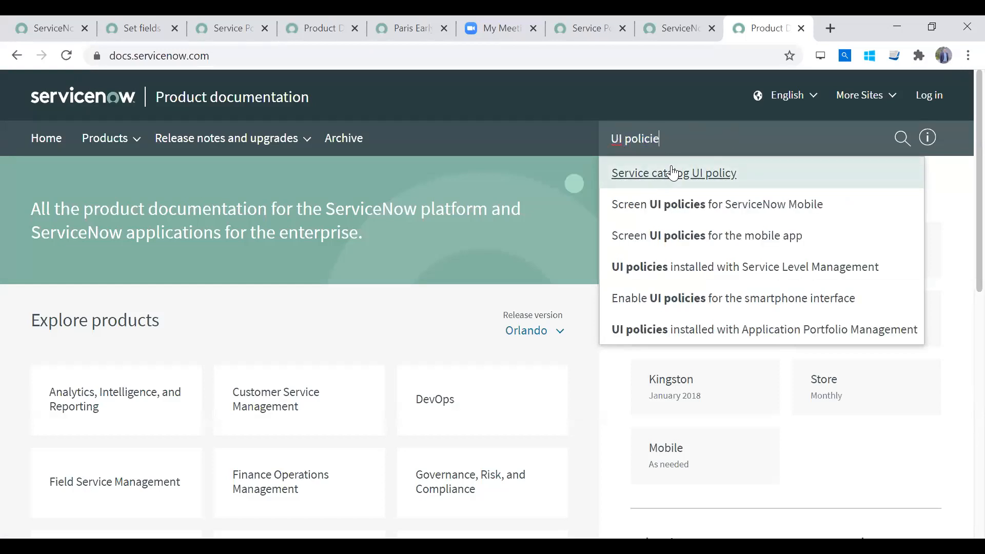
left_click(672, 174)
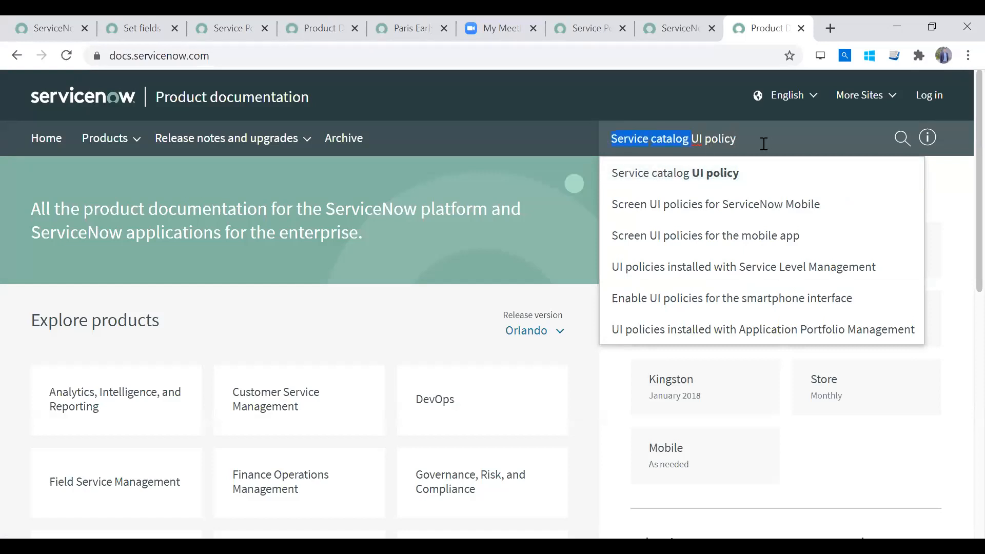
key("BackSpace")
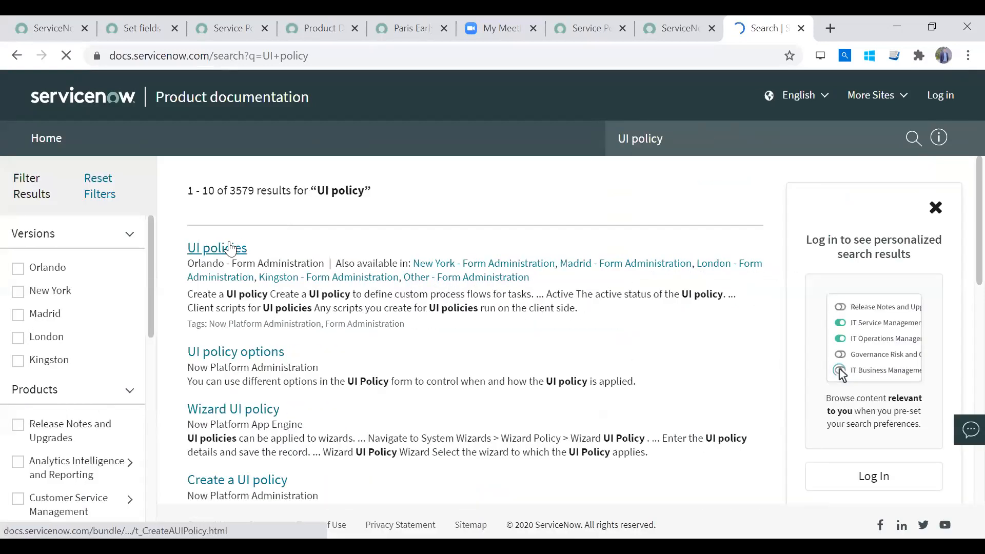
left_click(230, 249)
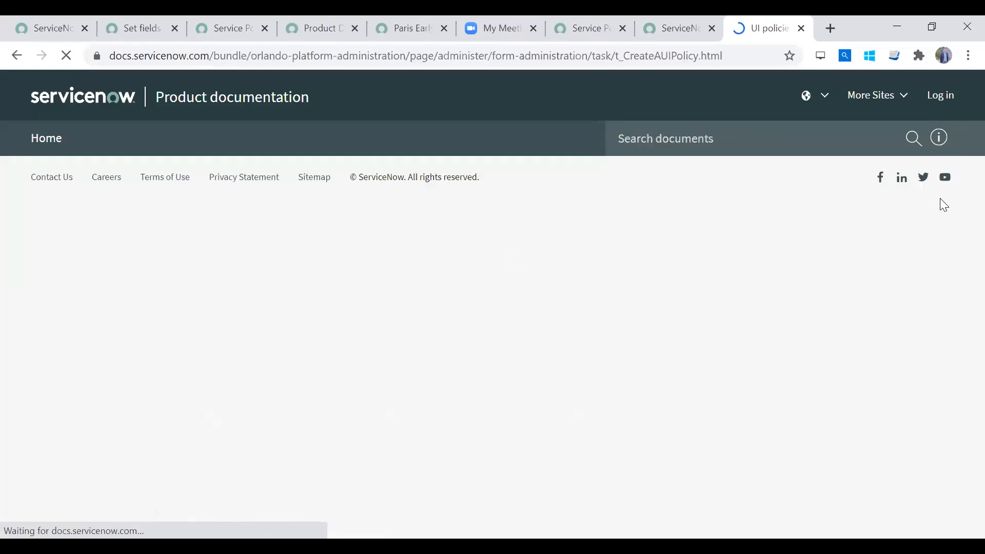
- Read the UI policies introduction and the Create a UI policy field descriptions, highlighting the Global option's explanation
scroll(961, 203, "down", 2)
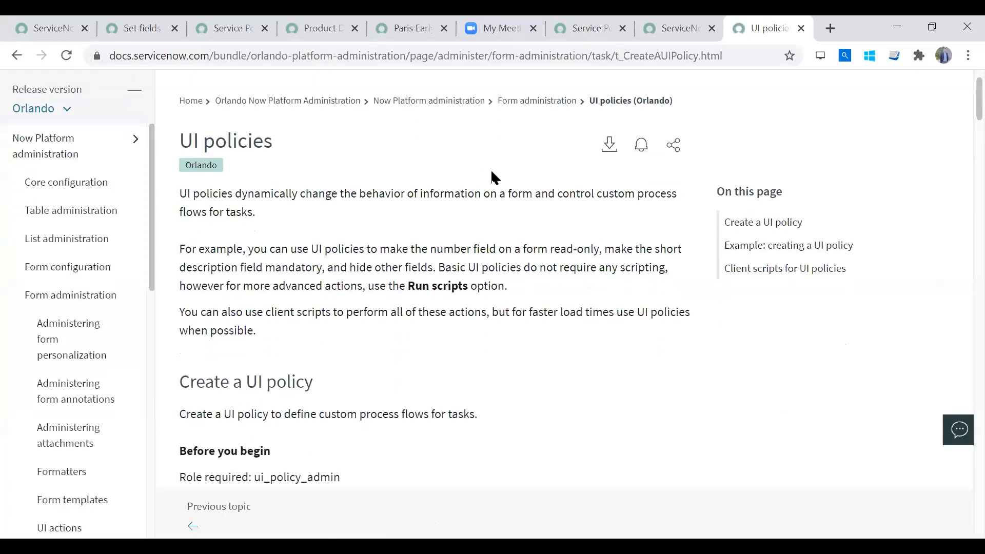
scroll(959, 155, "down", 6)
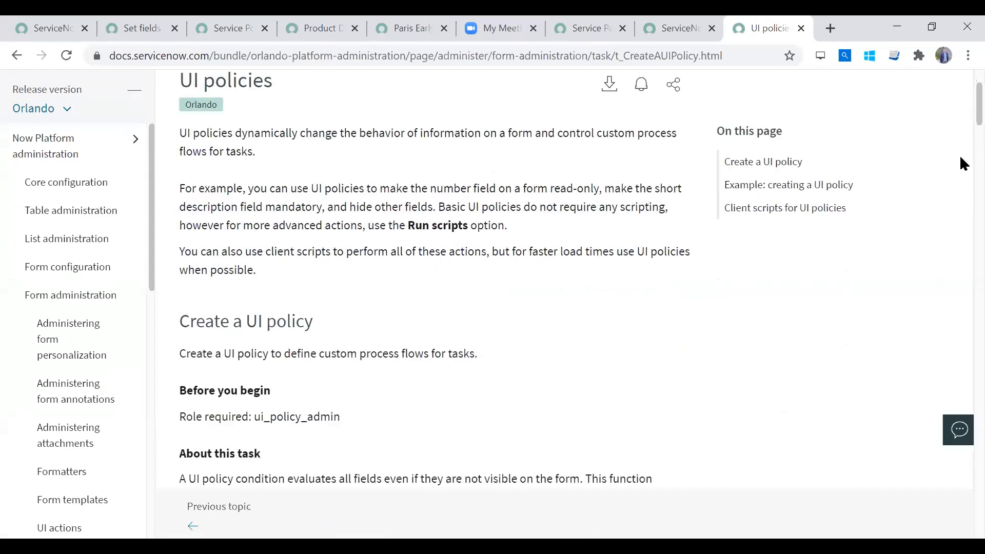
scroll(961, 200, "down", 15)
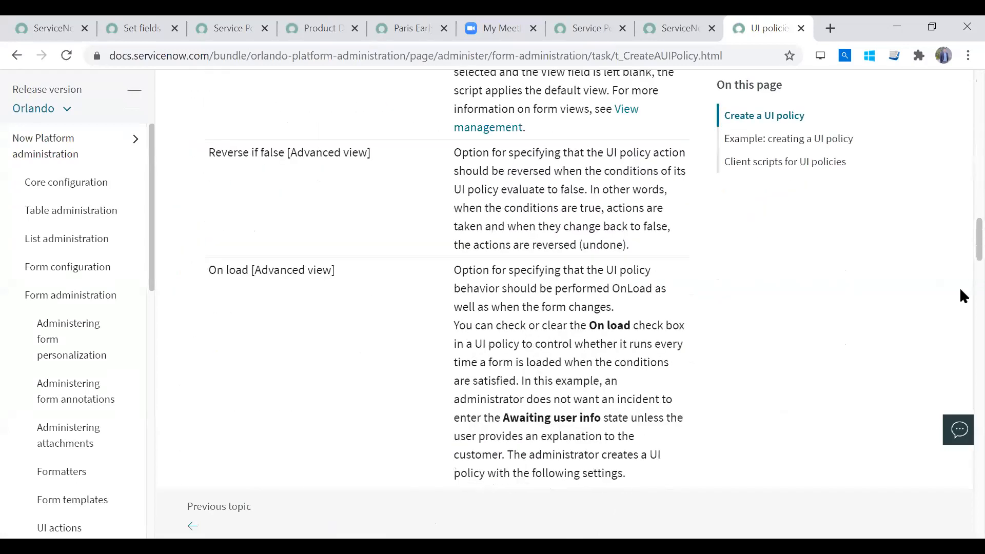
left_click_drag(978, 408, 960, 84)
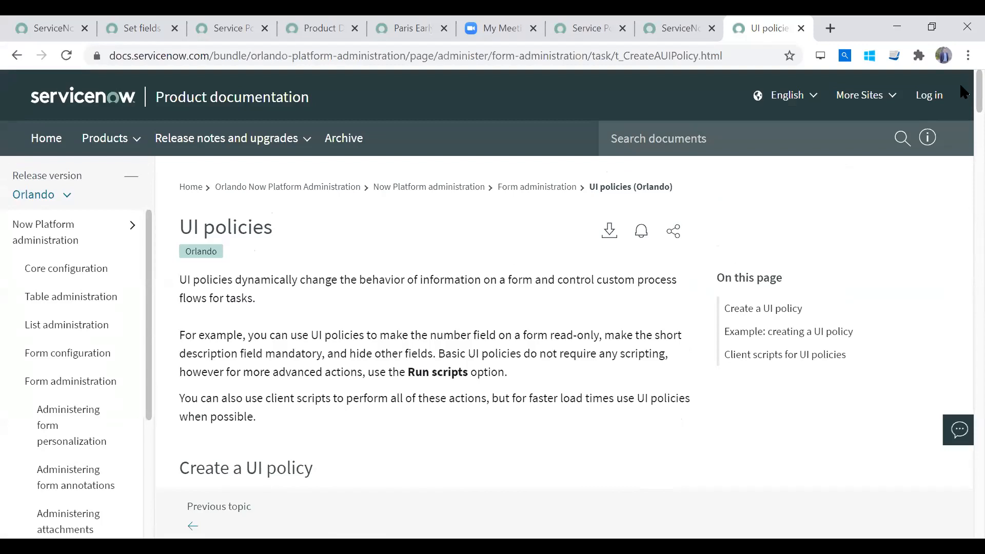
left_click_drag(961, 87, 960, 212)
left_click_drag(263, 132, 506, 186)
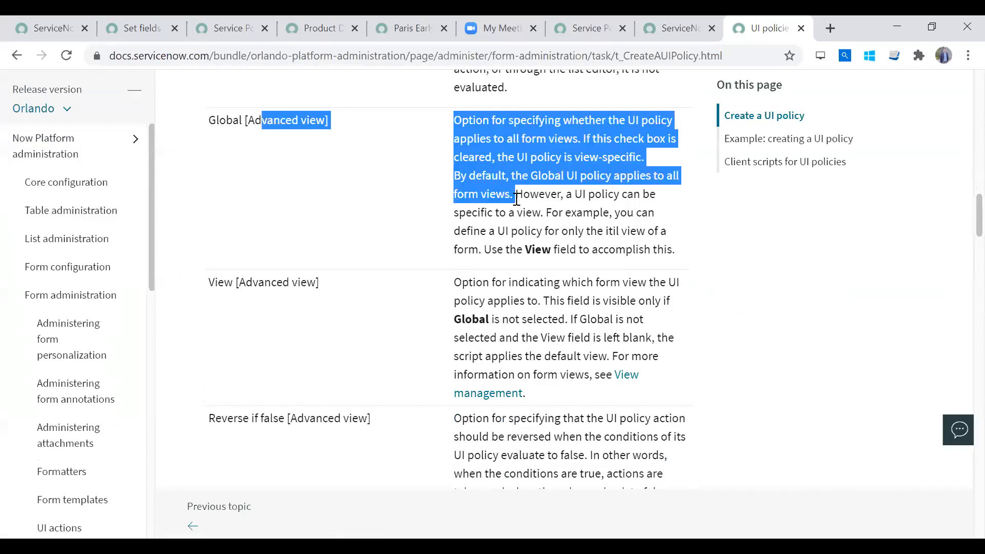
- Examine the "Example: creating a UI policy" section, highlighting its Incident form purpose, and return to the article's beginning
left_click(960, 236)
left_click_drag(960, 221, 960, 438)
left_click_drag(348, 339, 500, 368)
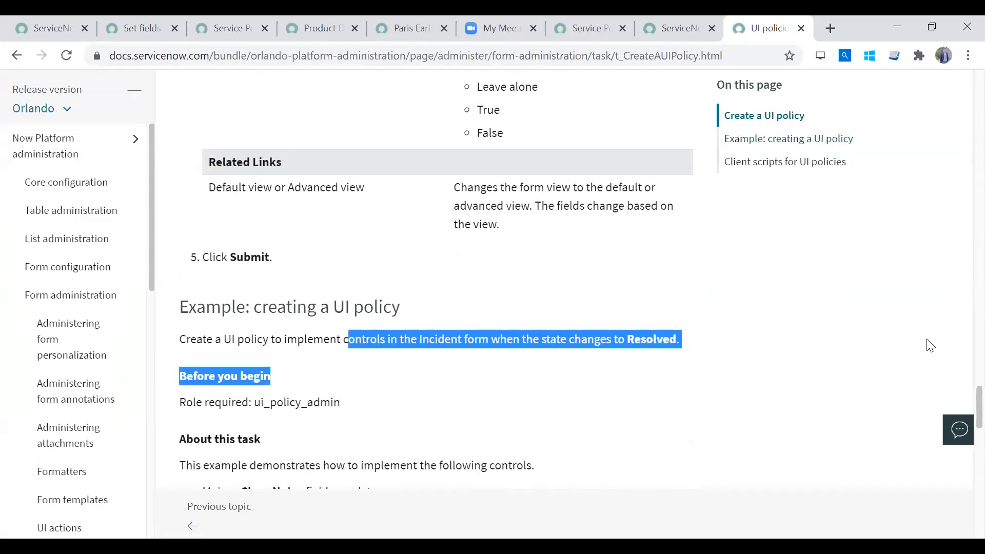
left_click_drag(961, 406, 961, 490)
scroll(960, 488, "up", 5)
left_click_drag(960, 375, 961, 77)
- Search the product documentation for "Client Scripts" and open the Client scripts article from the results
left_click(646, 134)
type("cLin")
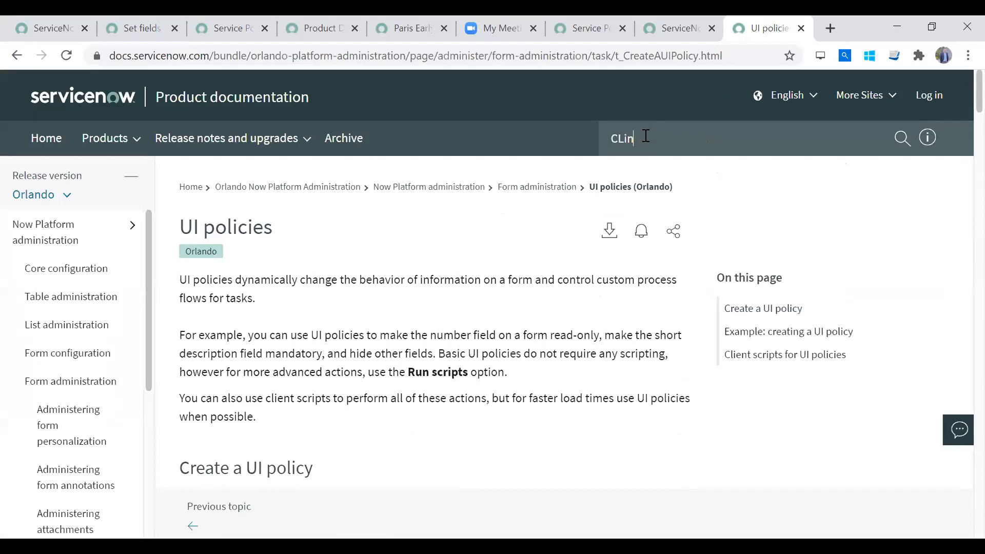
type("ient Scripts")
key("Return")
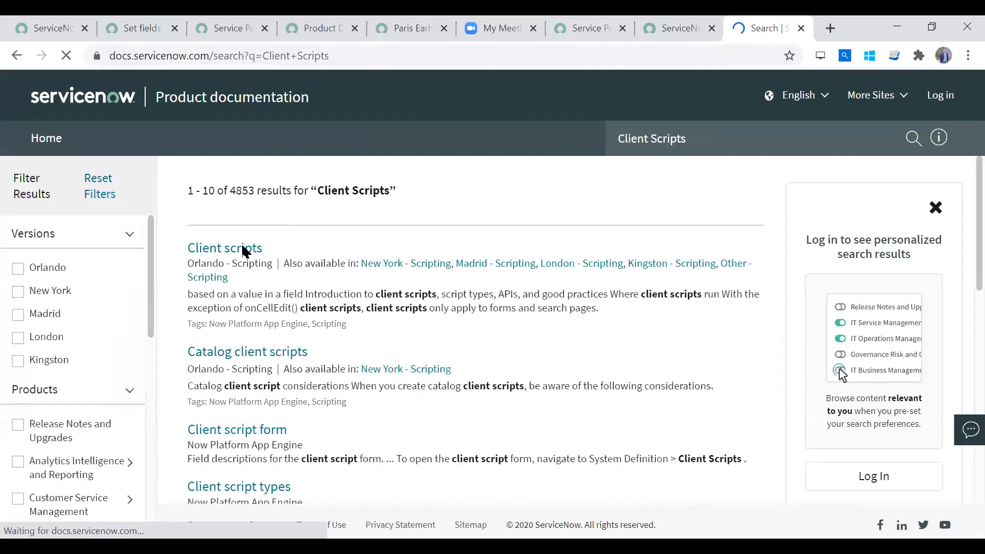
left_click(238, 252)
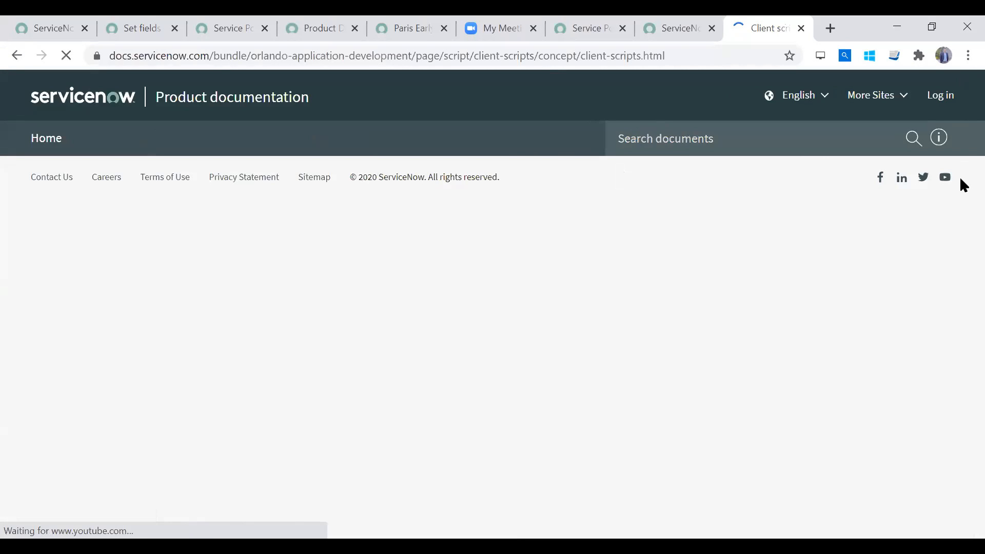
- Skim the Client scripts article, covering the list of capabilities, where client scripts run and the Client script form table
scroll(960, 176, "down", 5)
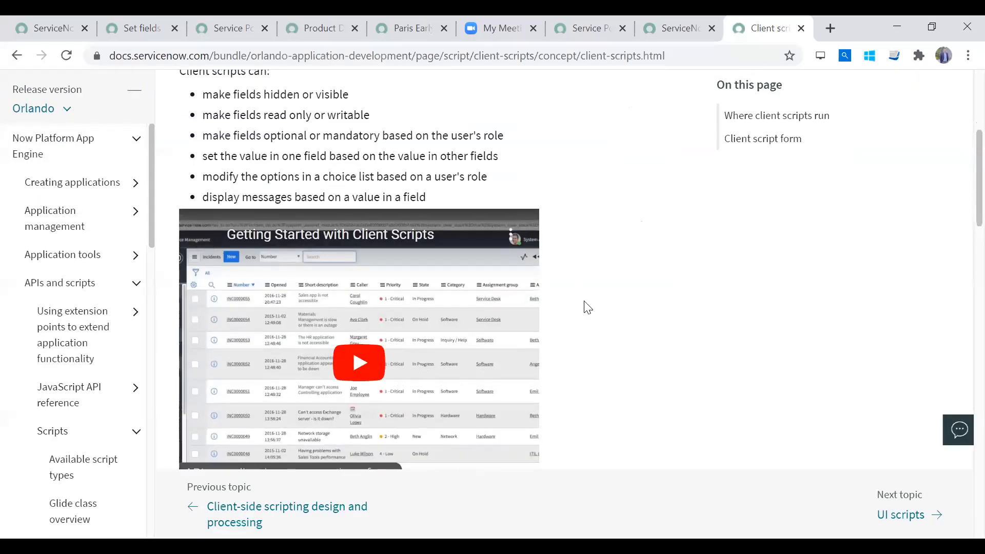
scroll(960, 177, "down", 8)
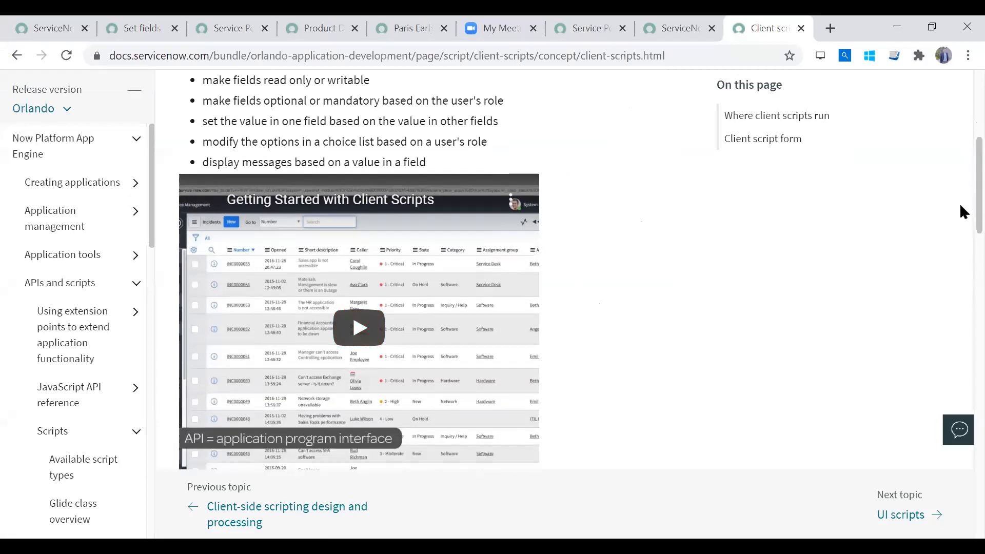
scroll(961, 296, "down", 15)
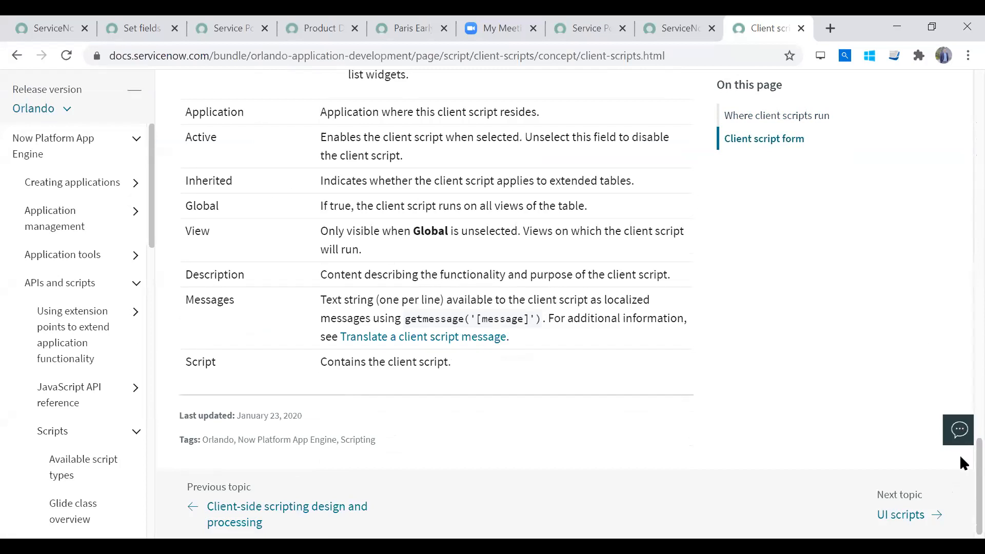
scroll(962, 390, "up", 10)
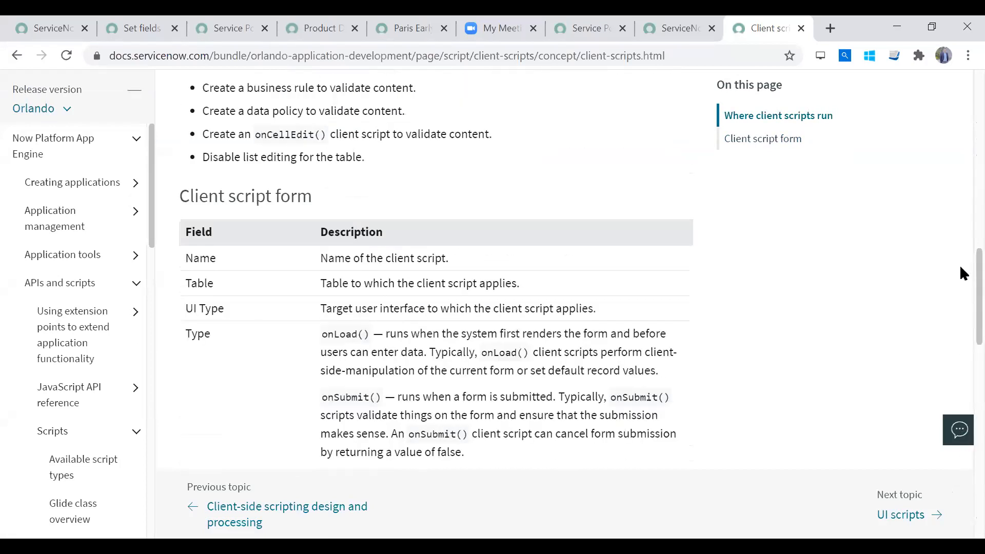
- Examine the Client script form table's Type descriptions, including onLoad, onSubmit and onCellEdit, and its remaining fields, ending back at the article's beginning
scroll(960, 267, "down", 2)
left_click_drag(321, 242, 395, 261)
left_click_drag(322, 305, 386, 341)
left_click_drag(346, 387, 436, 404)
scroll(960, 359, "down", 7)
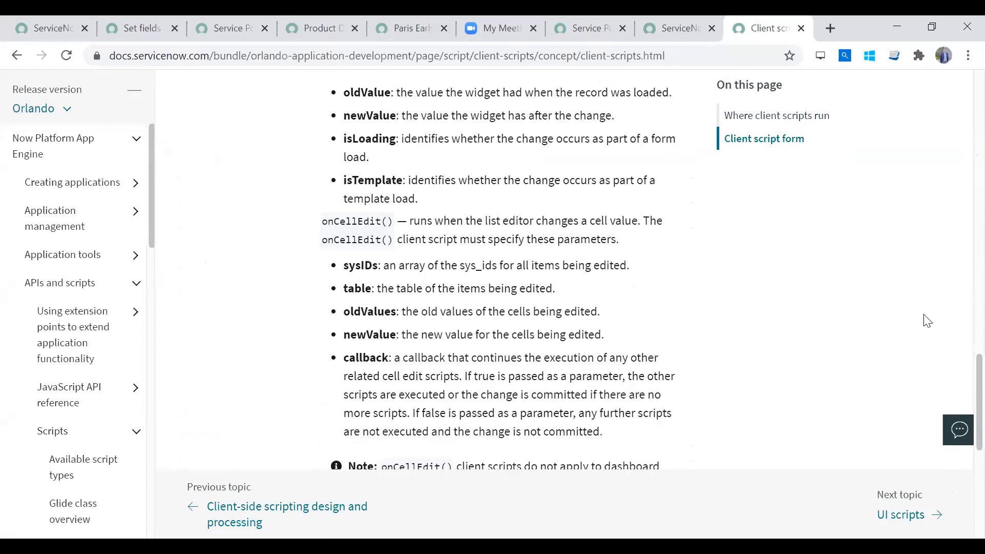
scroll(960, 372, "down", 6)
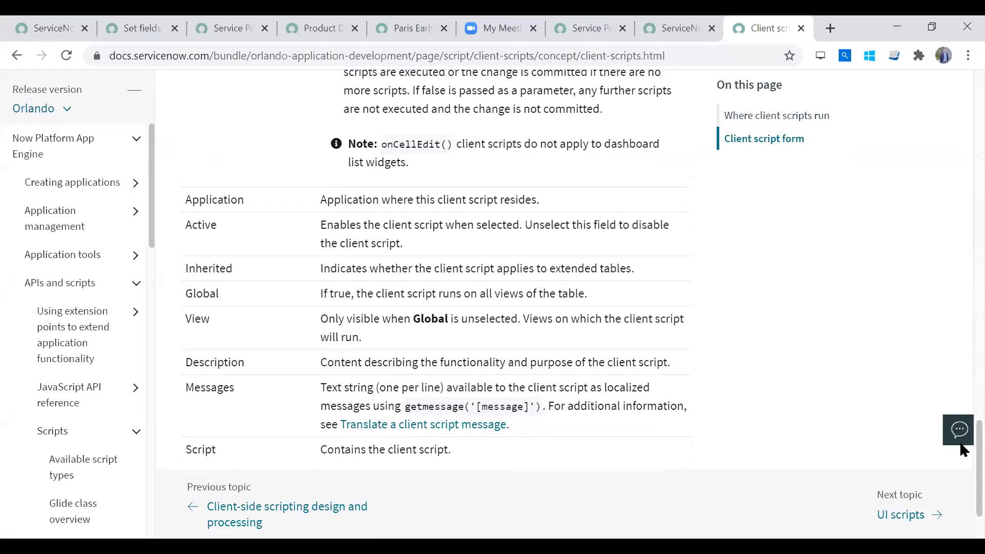
scroll(961, 477, "down", 3)
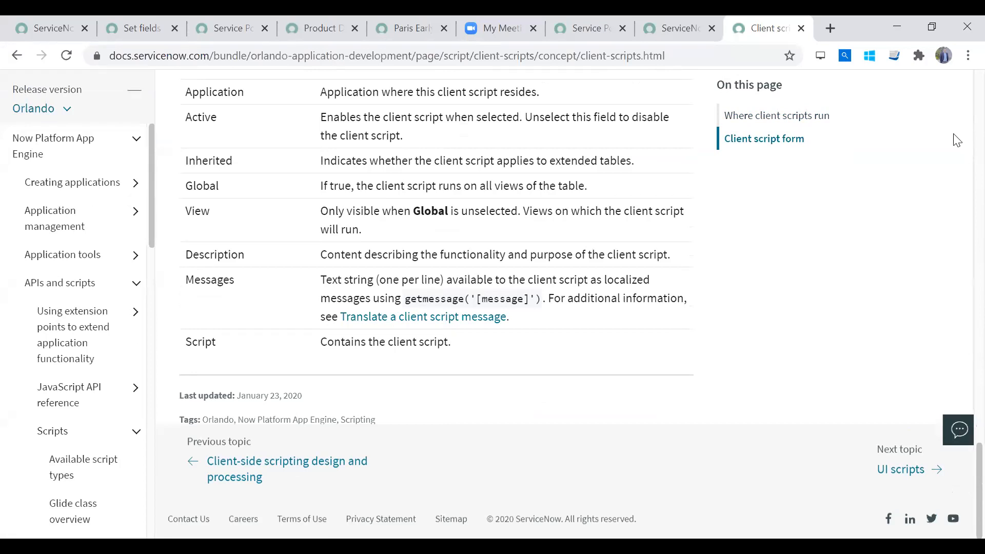
scroll(957, 140, "up", 15)
scroll(952, 85, "up", 4)
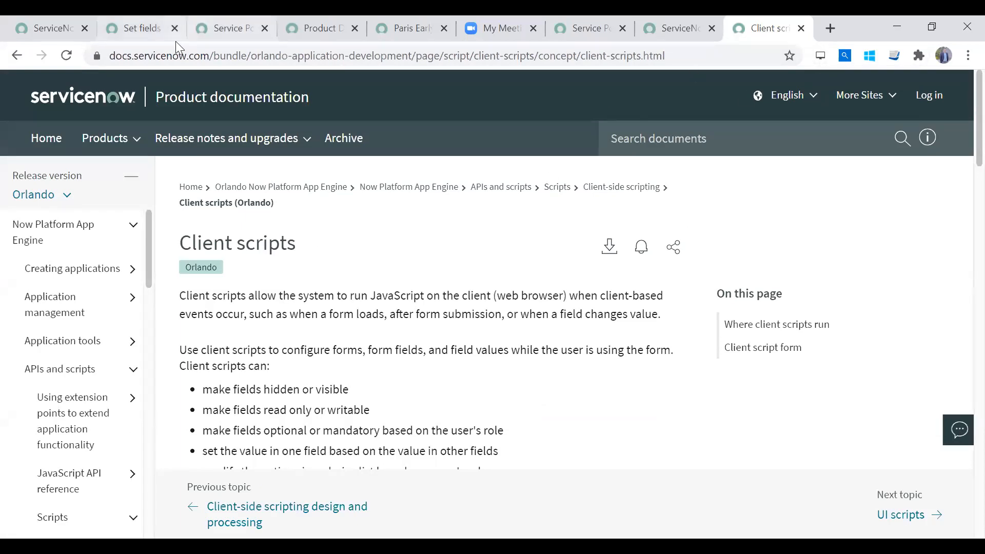
- Highlight the documentation site's base address, then close that page and return to the Set fields readonly client script
left_click_drag(215, 55, 16, 56)
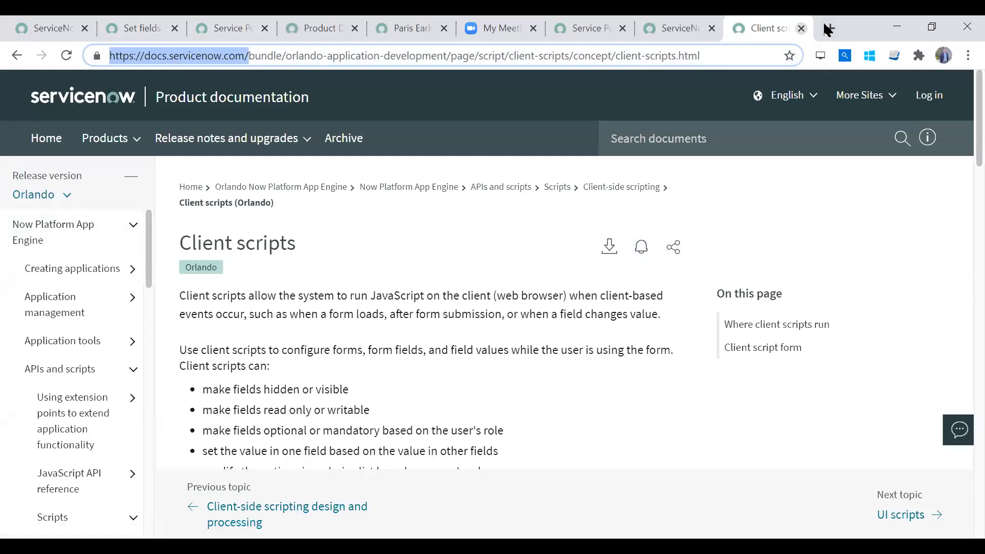
key("ctrl+w")
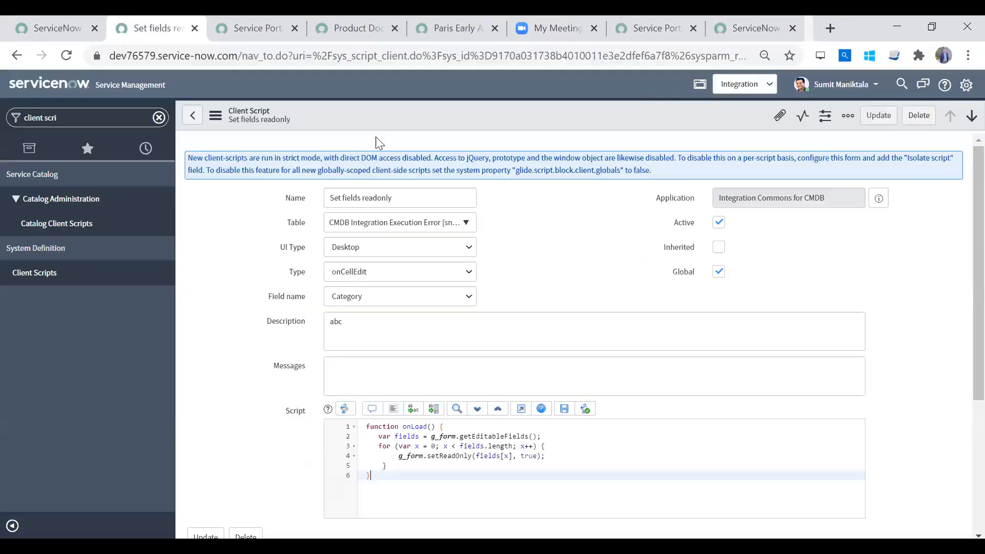
scroll(962, 311, "down", 5)
scroll(964, 280, "up", 5)
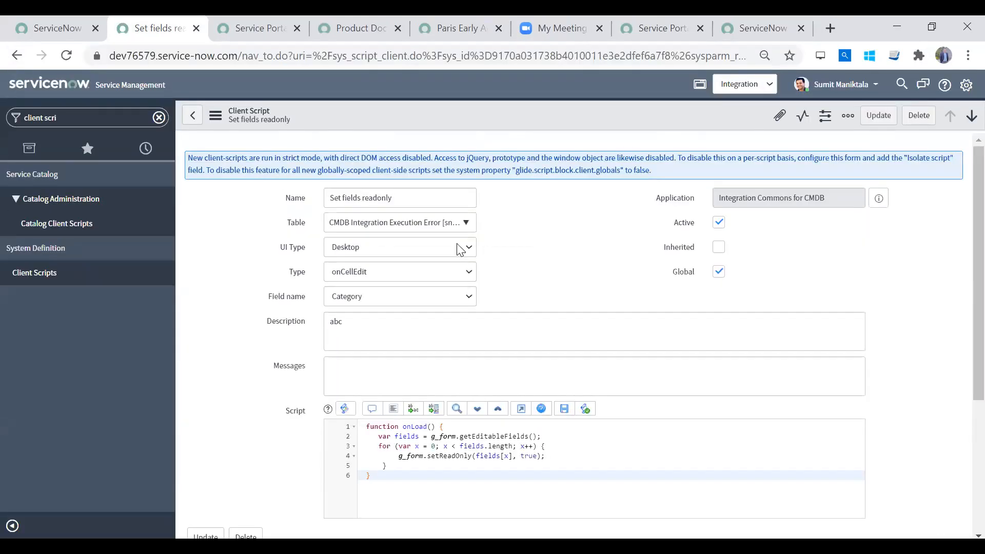
- Clear the "client scri" filter from the application navigator and prepare it for a new search
left_click(159, 118)
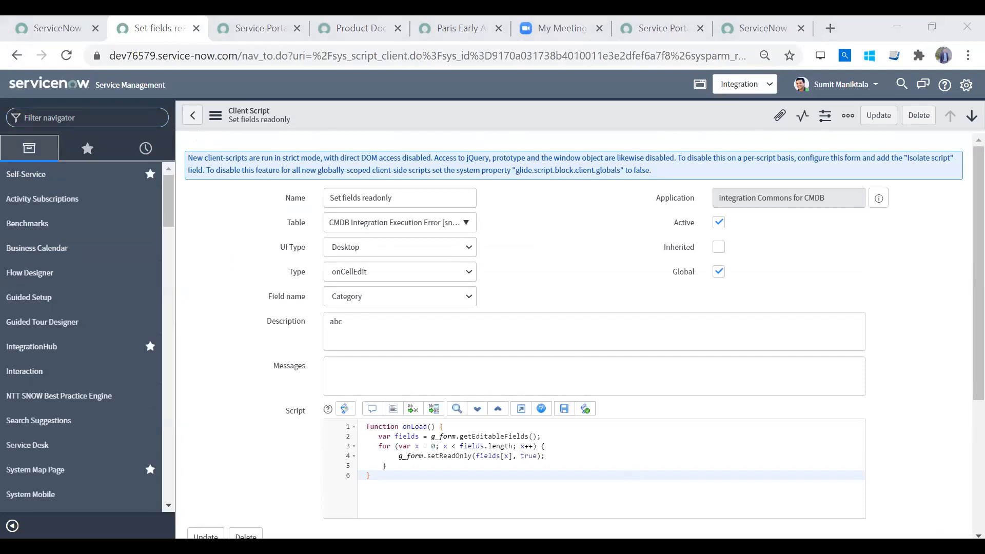
left_click(87, 118)
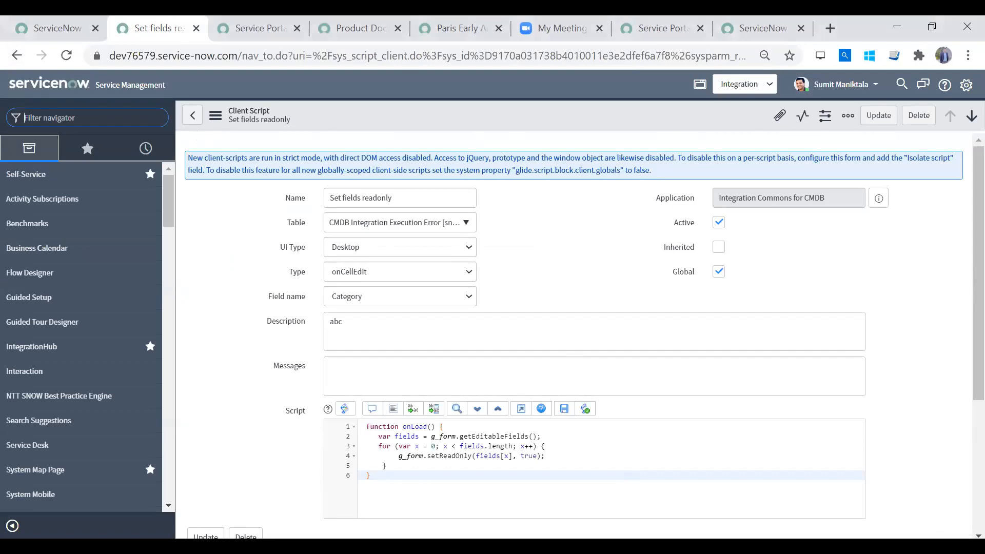